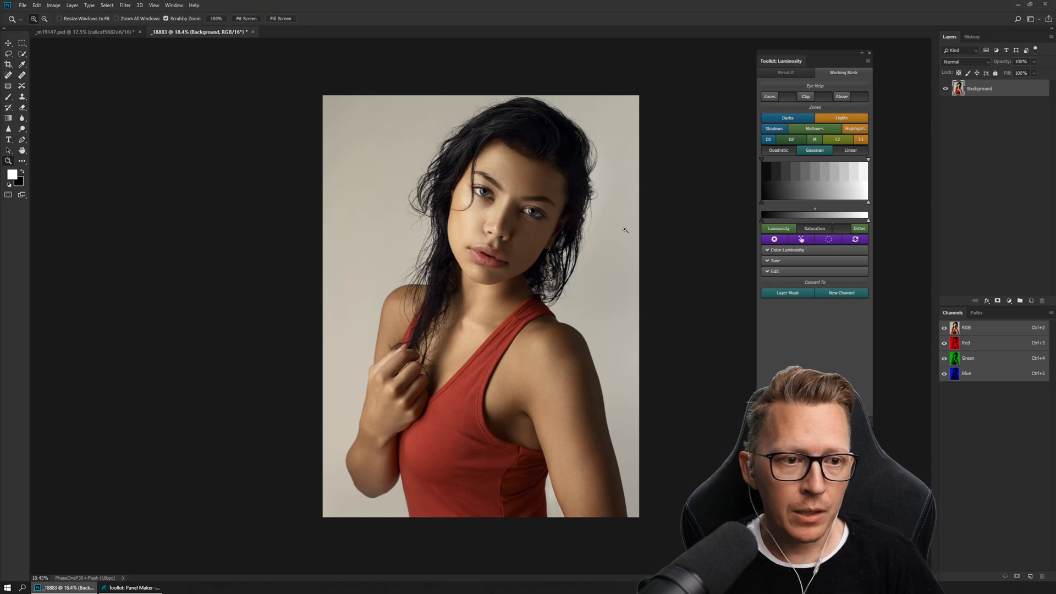
# Create a Lights working mask with the Quadratic curve and base it on saturation.
pyautogui.click(790, 152)
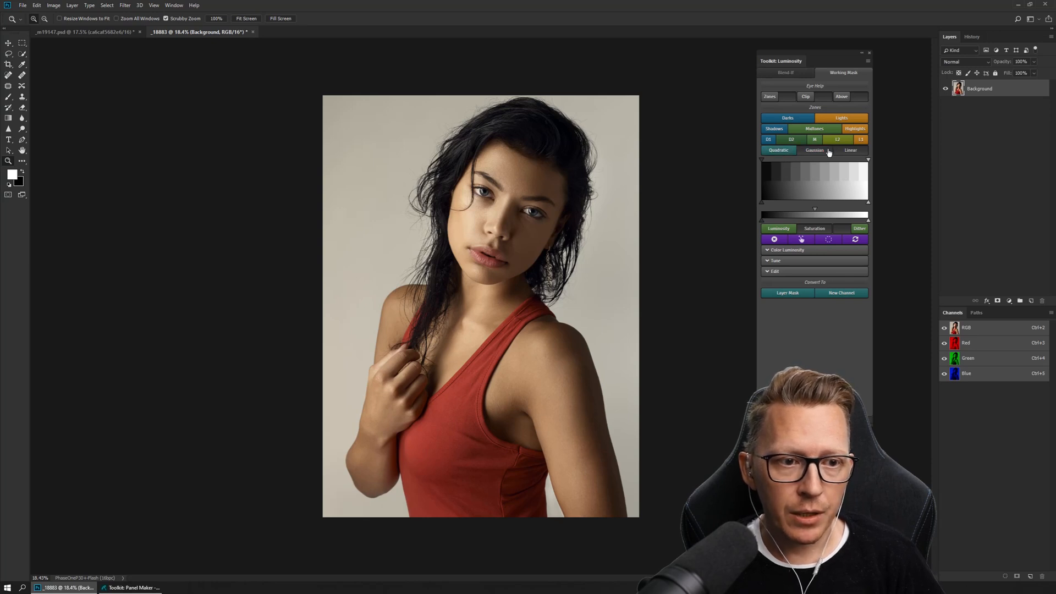
pyautogui.click(849, 122)
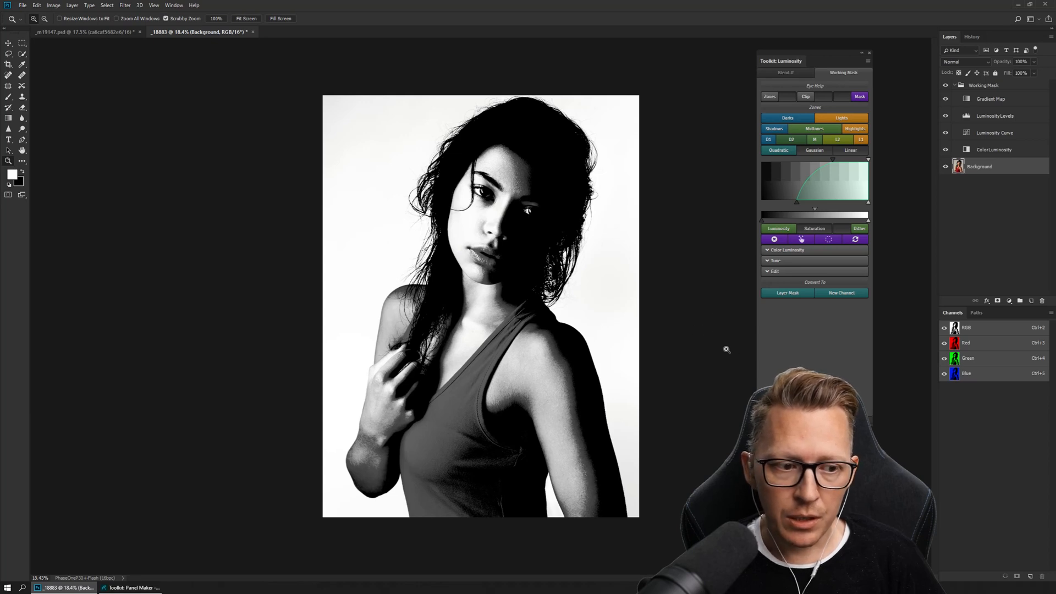
pyautogui.click(807, 230)
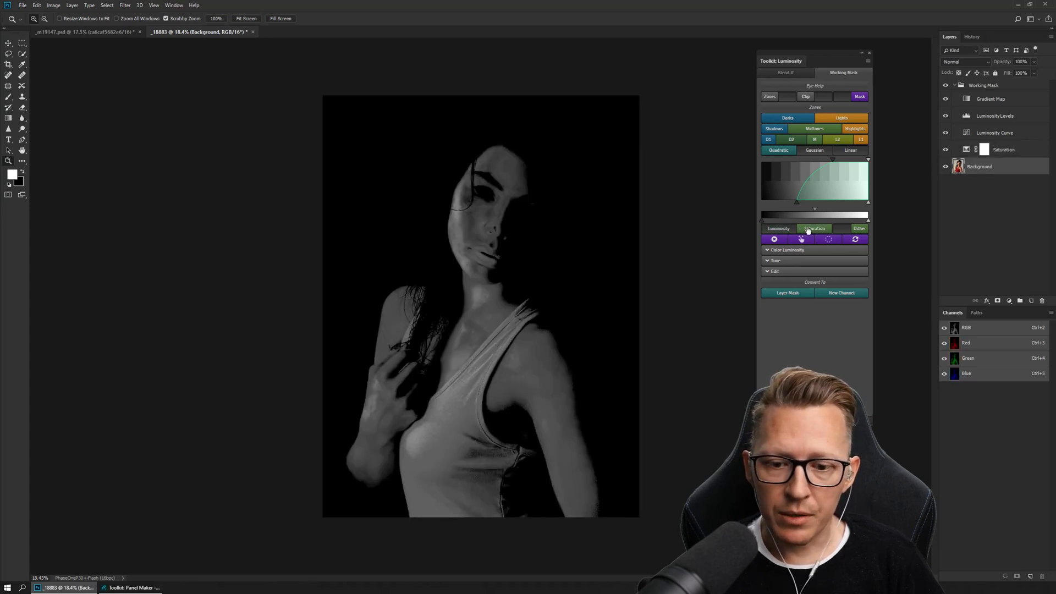
# Widen the saturation mask's tonal range well into the darks and shift its full-strength point slightly towards the highlights.
pyautogui.moveTo(797, 202); pyautogui.dragTo(767, 202)
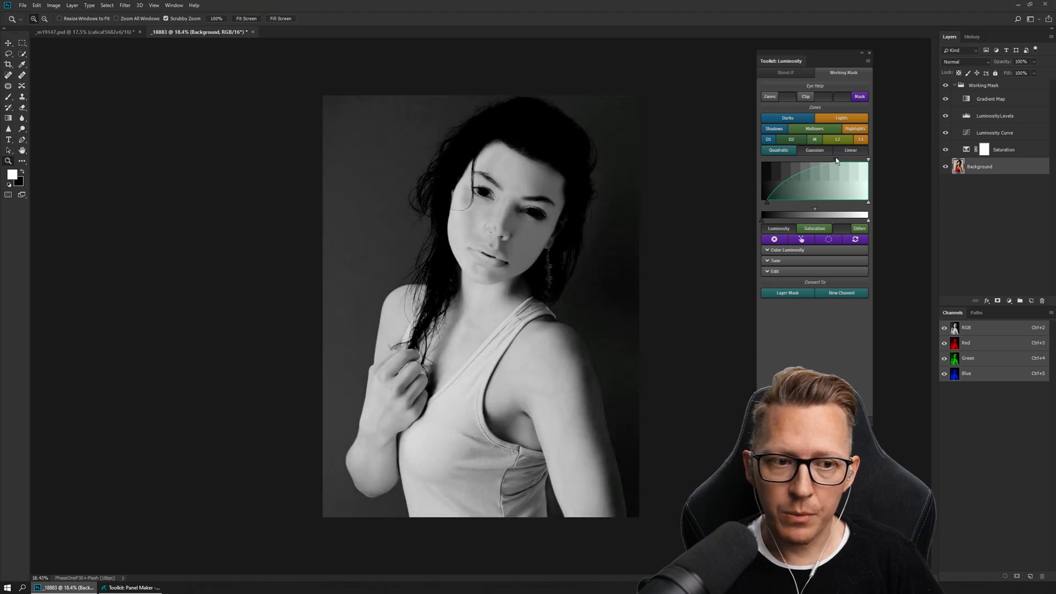
pyautogui.moveTo(836, 160); pyautogui.dragTo(850, 160)
pyautogui.moveTo(767, 203)
pyautogui.mouseDown()
pyautogui.moveTo(787, 203)
pyautogui.moveTo(772, 202)
pyautogui.mouseUp()
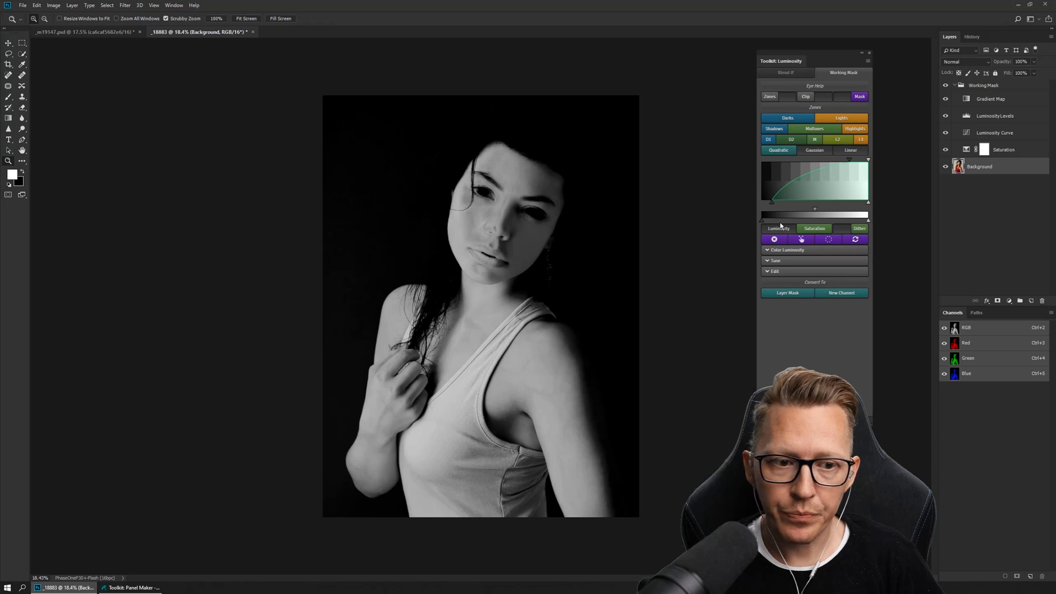
# Switch the mask back to luminosity, reset its range and discard the working mask.
pyautogui.click(779, 228)
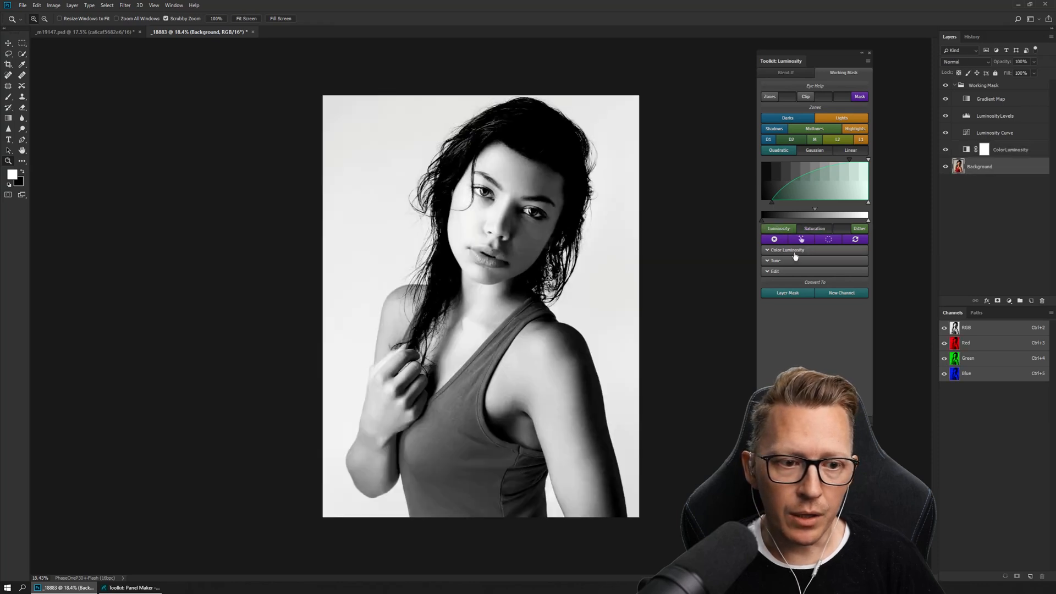
pyautogui.click(778, 239)
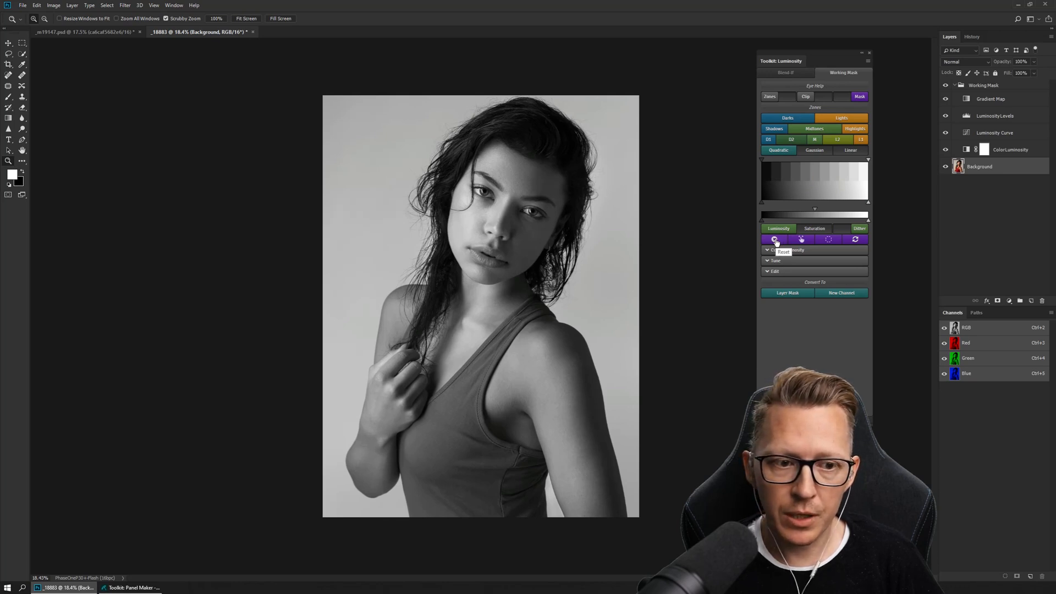
pyautogui.click(775, 241)
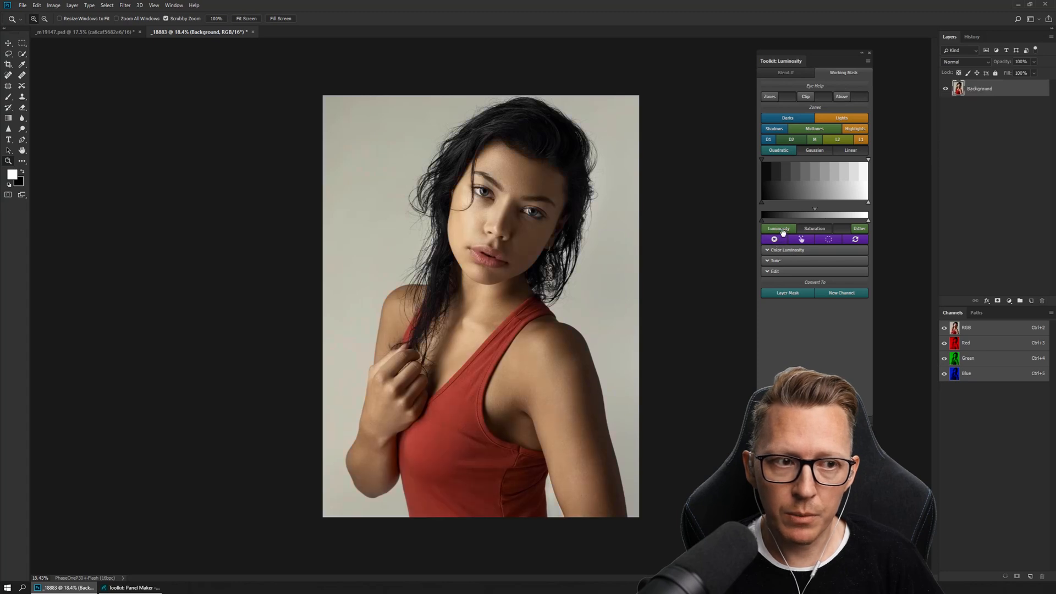
# Create a luminosity working mask and brighten the red shirt on the image with Custom Color Luminosity, raising Reds to 117.
pyautogui.click(783, 231)
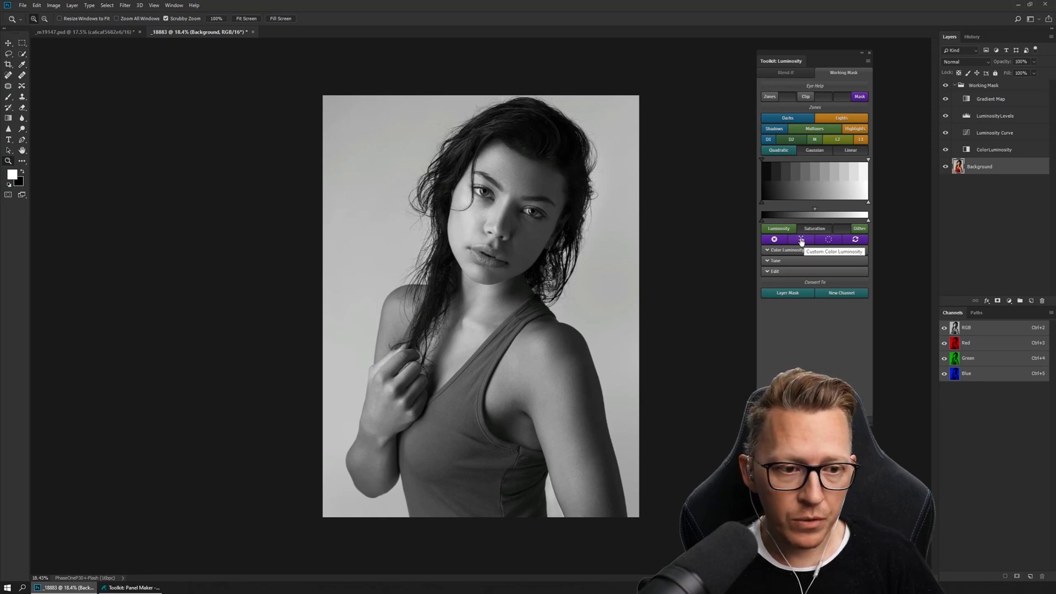
pyautogui.click(801, 240)
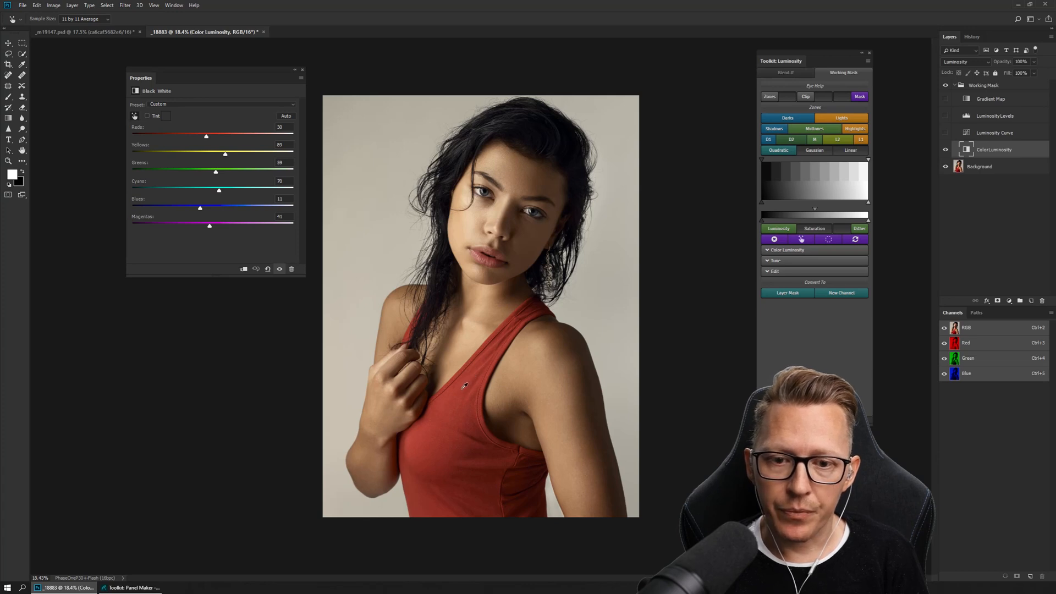
pyautogui.click(452, 404)
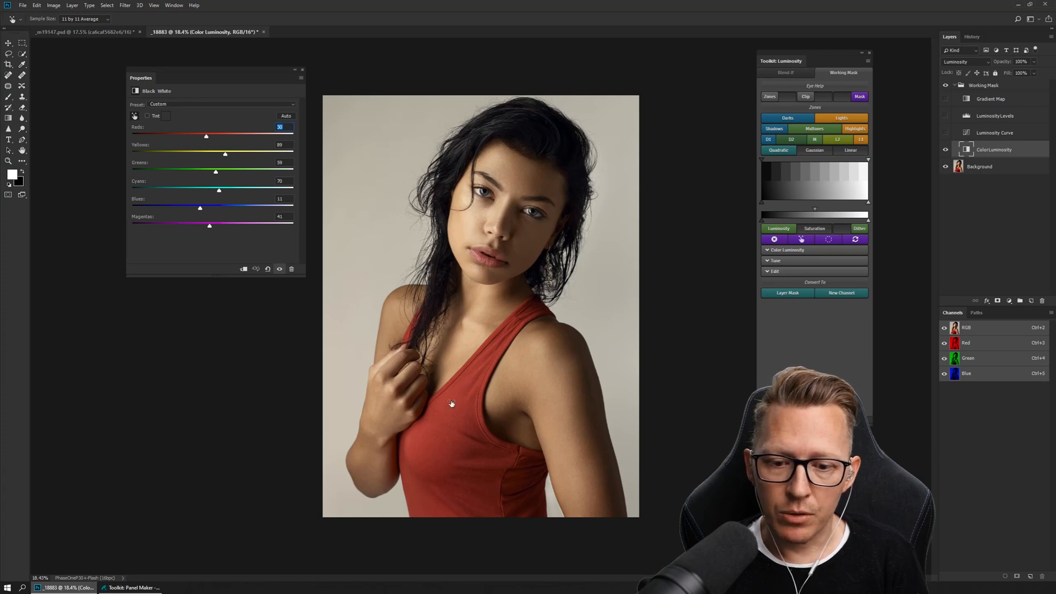
pyautogui.moveTo(451, 404); pyautogui.dragTo(463, 422)
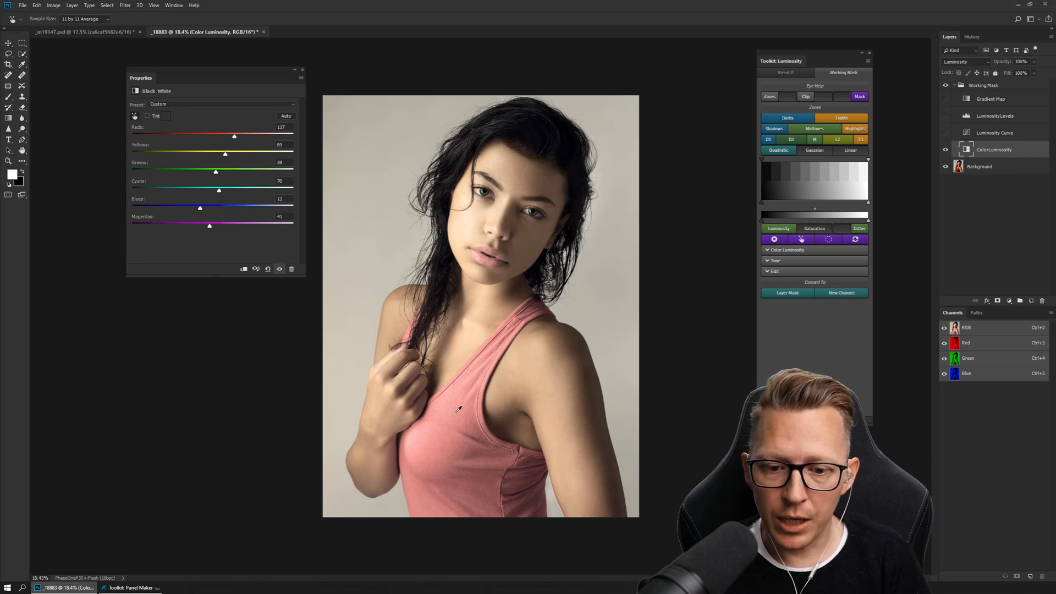
# Set the custom color luminosity to Reds 140 and Yellows -53, and return to the mask view.
pyautogui.moveTo(459, 409); pyautogui.dragTo(436, 423)
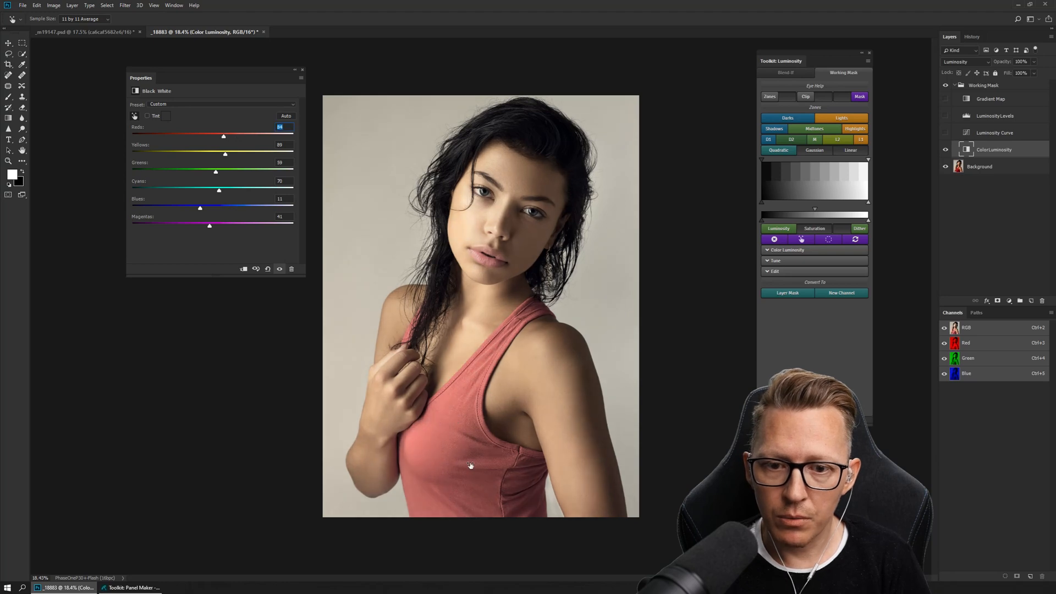
pyautogui.moveTo(471, 465); pyautogui.dragTo(431, 435)
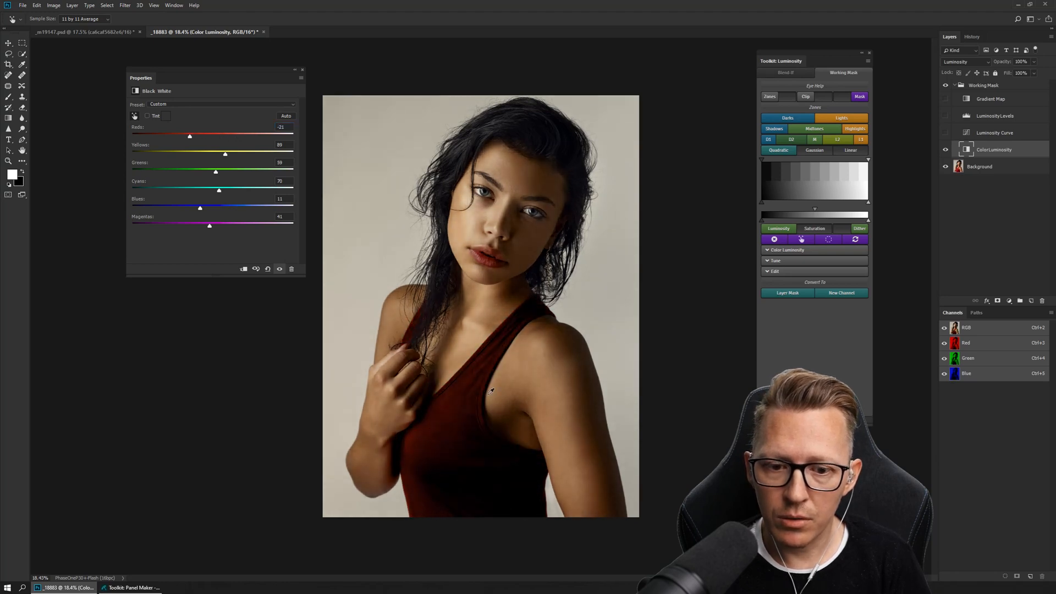
pyautogui.moveTo(491, 391); pyautogui.dragTo(566, 381)
pyautogui.moveTo(465, 395); pyautogui.dragTo(461, 405)
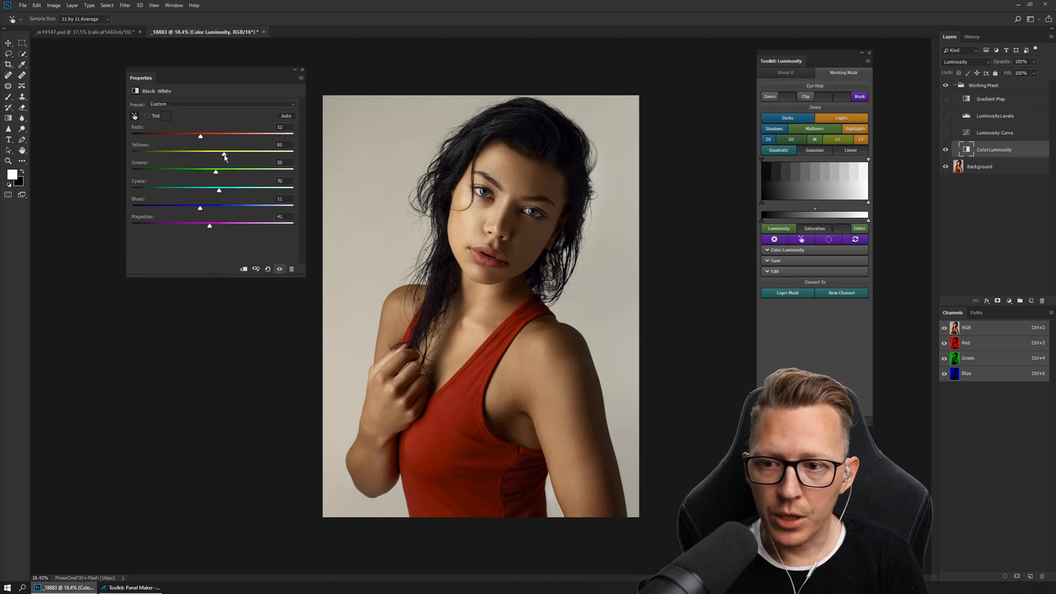
pyautogui.moveTo(224, 154); pyautogui.dragTo(181, 158)
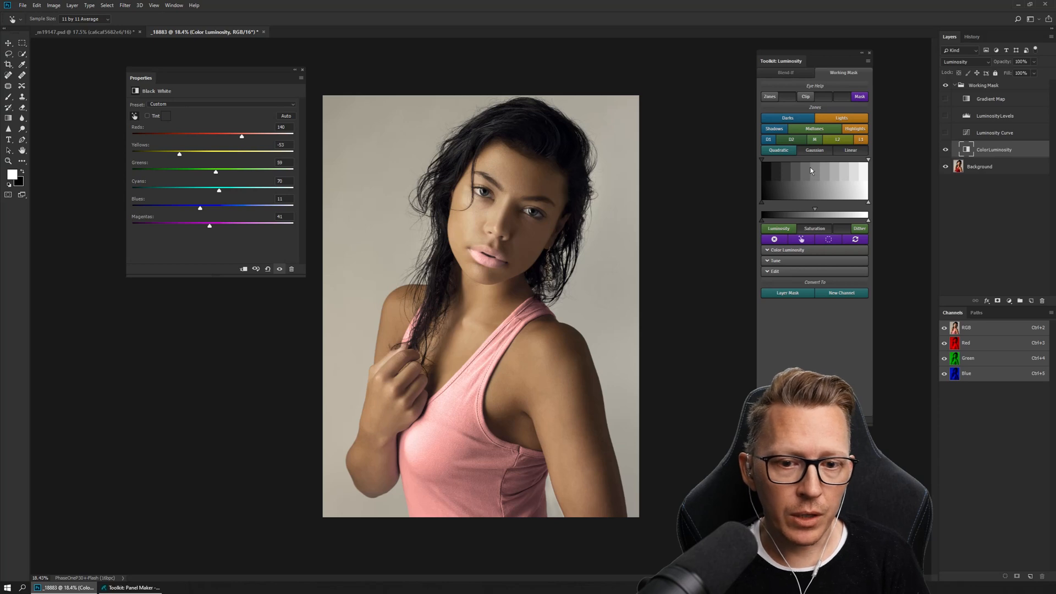
pyautogui.click(802, 240)
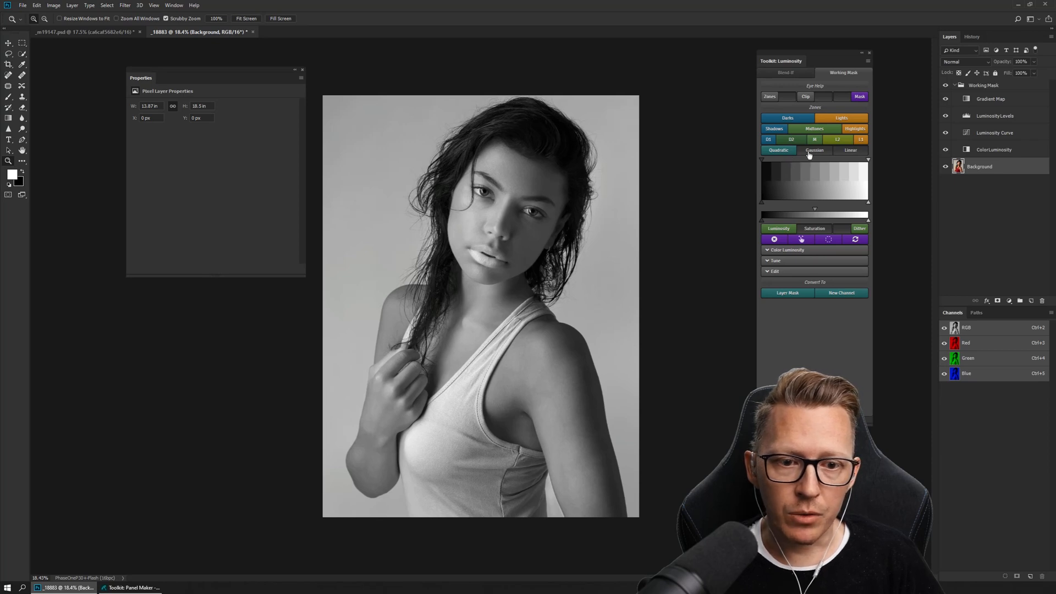
# Target the L3 zone with the Gaussian curve and extend the mask's lower limit far into the darks.
pyautogui.click(859, 140)
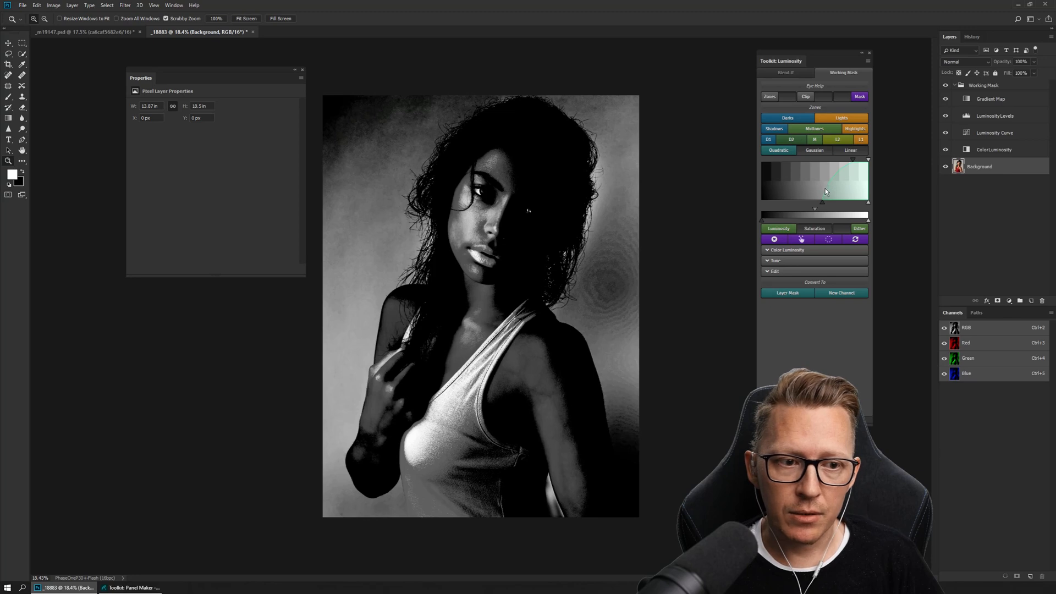
pyautogui.moveTo(822, 202); pyautogui.dragTo(789, 201)
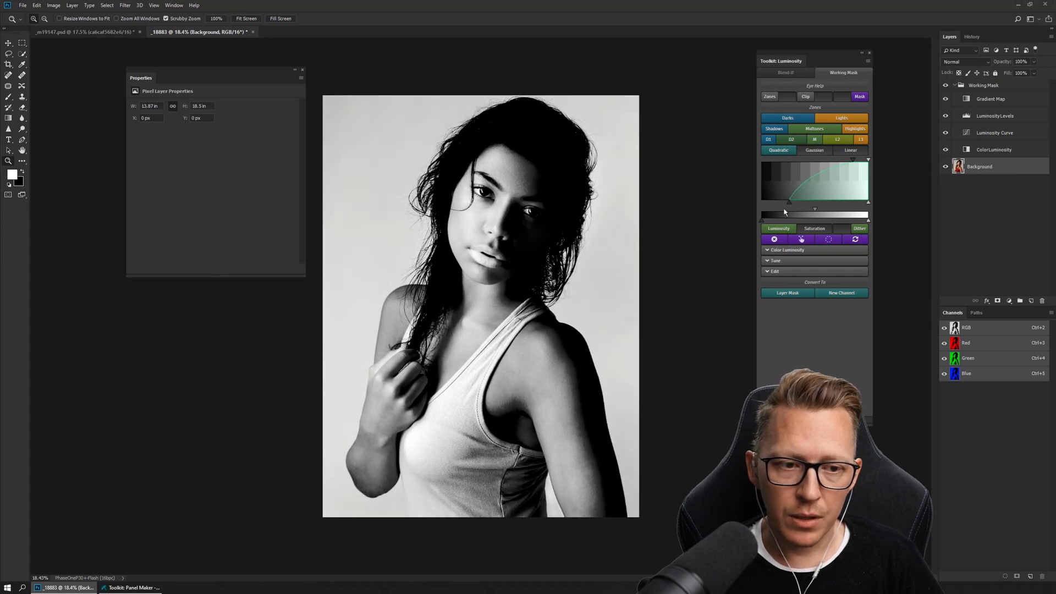
pyautogui.click(815, 150)
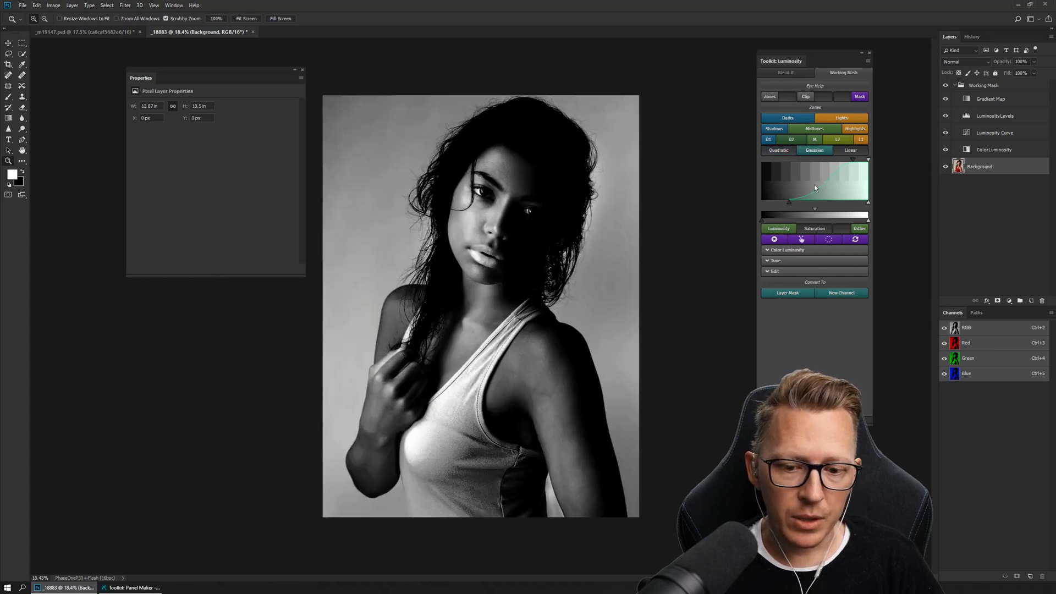
pyautogui.moveTo(790, 202); pyautogui.dragTo(776, 203)
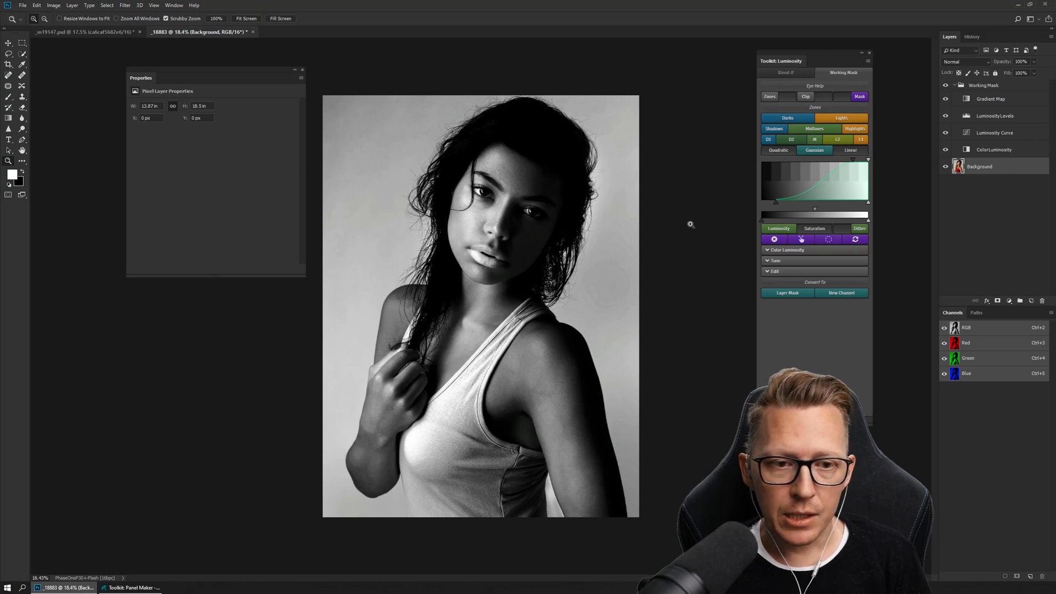
# Apply the red (R) Color Luminosity preset to the working mask.
pyautogui.click(803, 250)
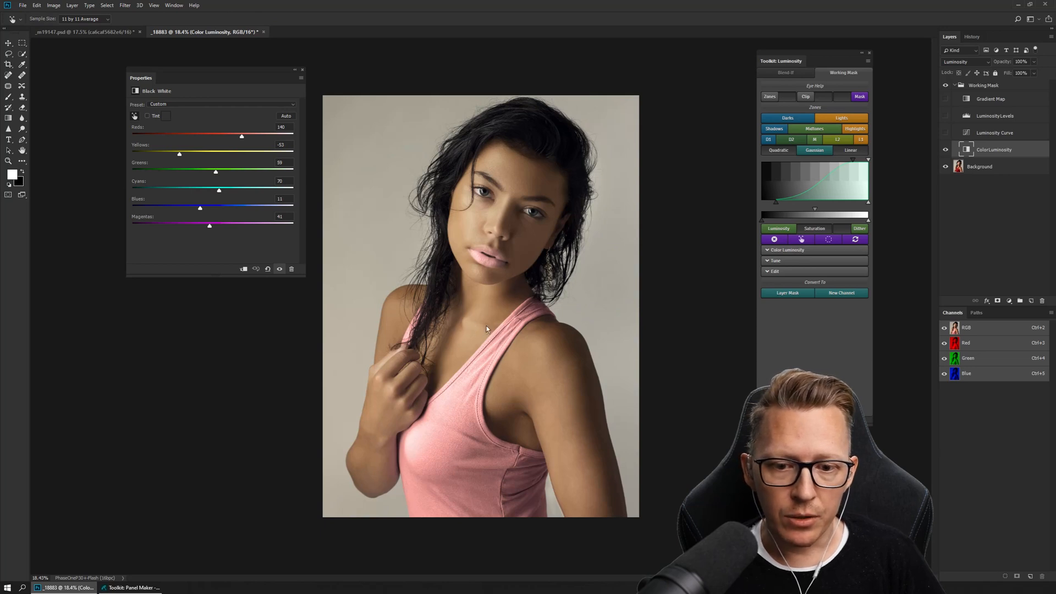
pyautogui.click(802, 240)
pyautogui.click(799, 251)
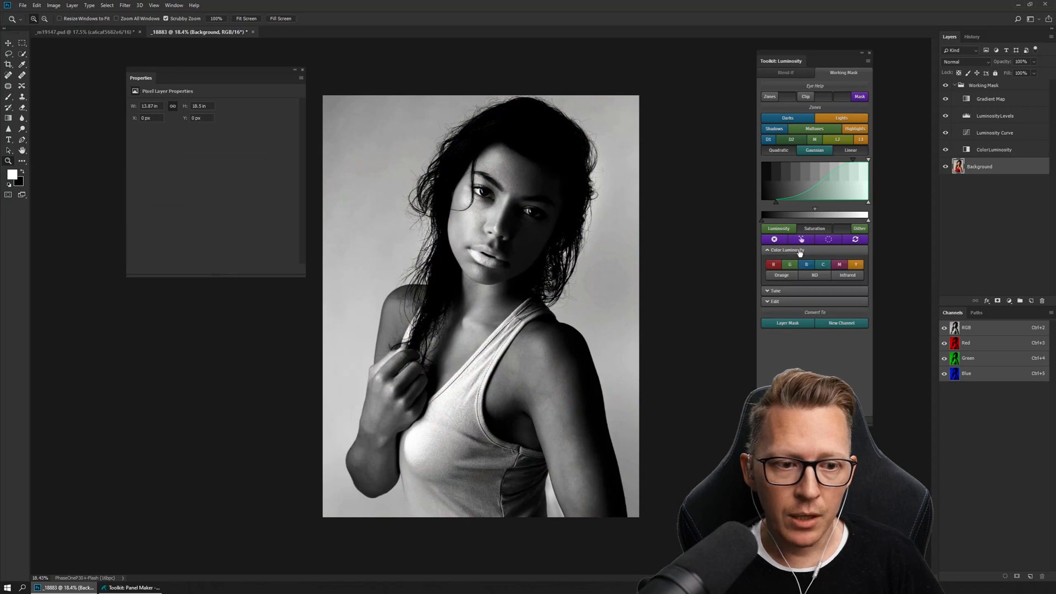
pyautogui.click(775, 267)
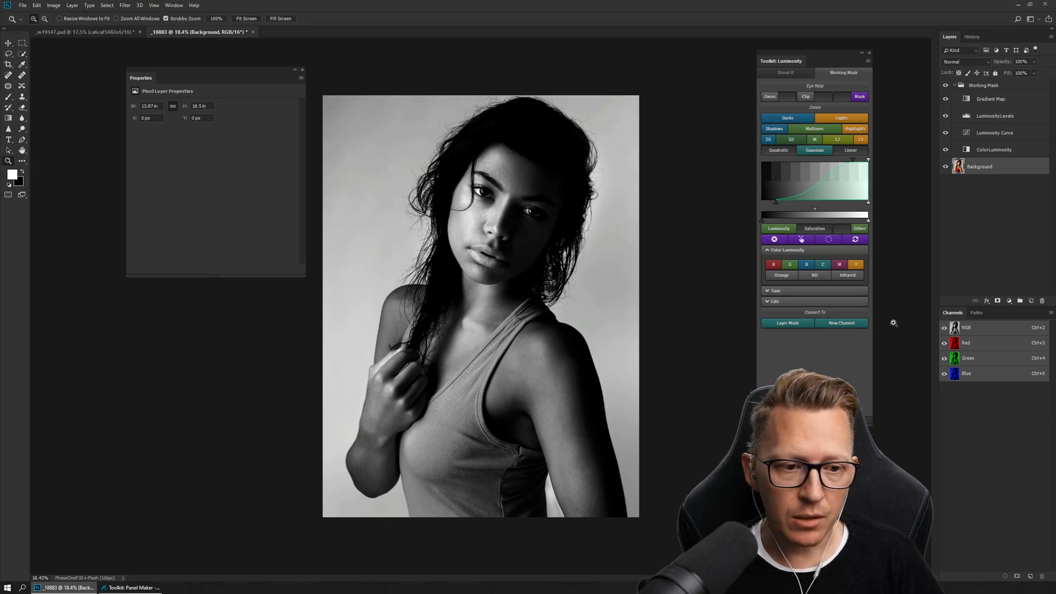
pyautogui.click(775, 265)
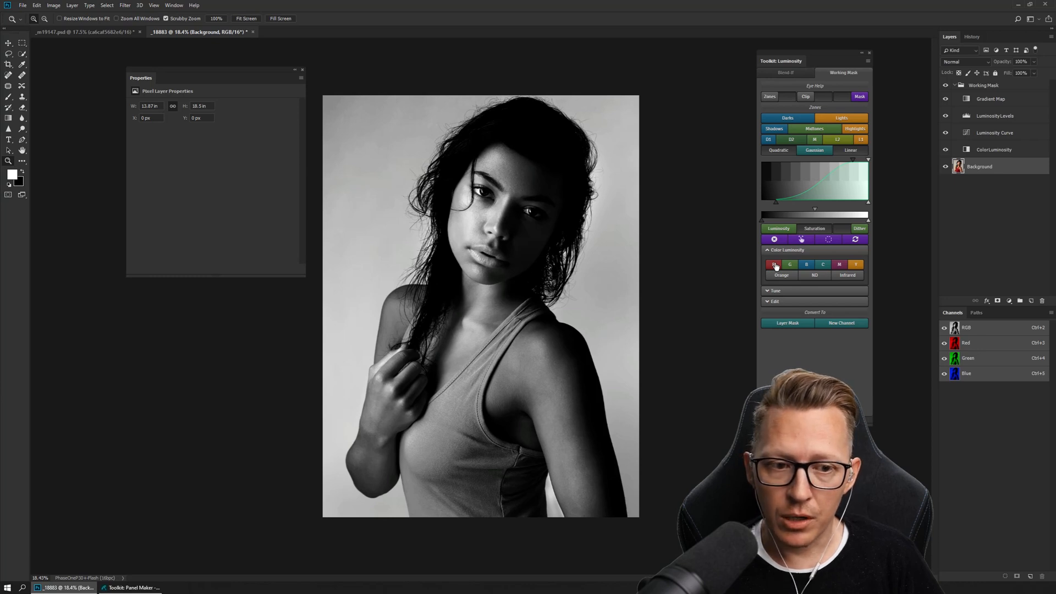
pyautogui.click(775, 266)
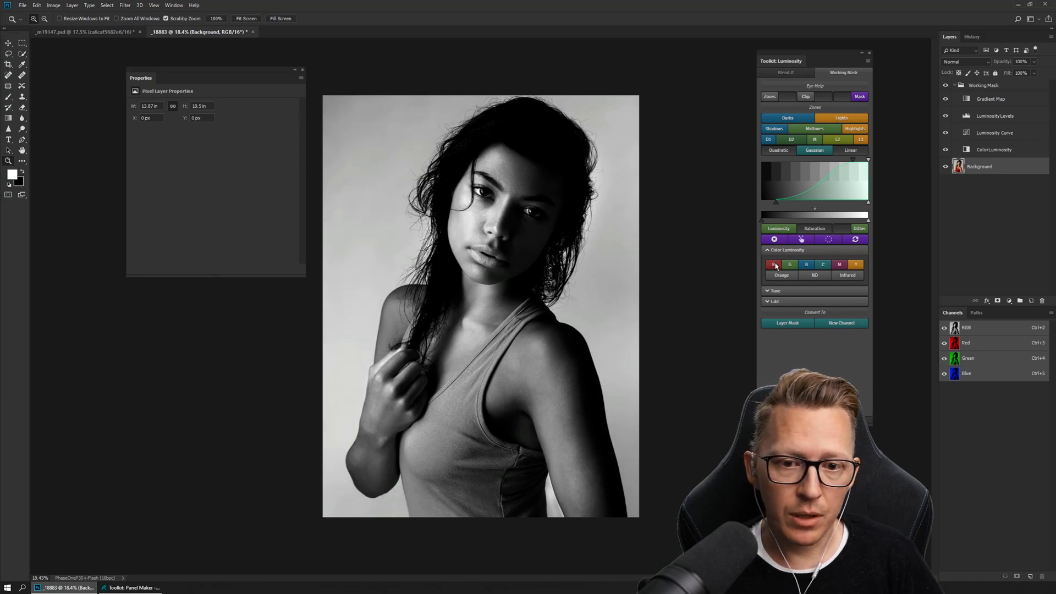
pyautogui.click(776, 266)
pyautogui.click(776, 266)
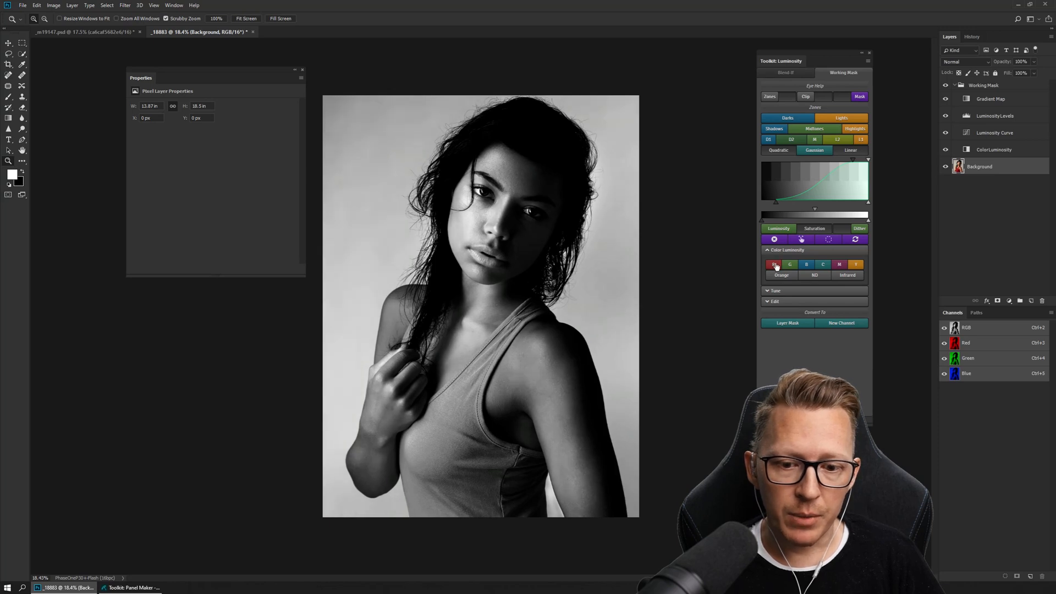
# Apply the green (G) Color Luminosity preset to the working mask repeatedly to darken the skin and shirt.
pyautogui.click(791, 266)
pyautogui.click(790, 266)
pyautogui.click(791, 266)
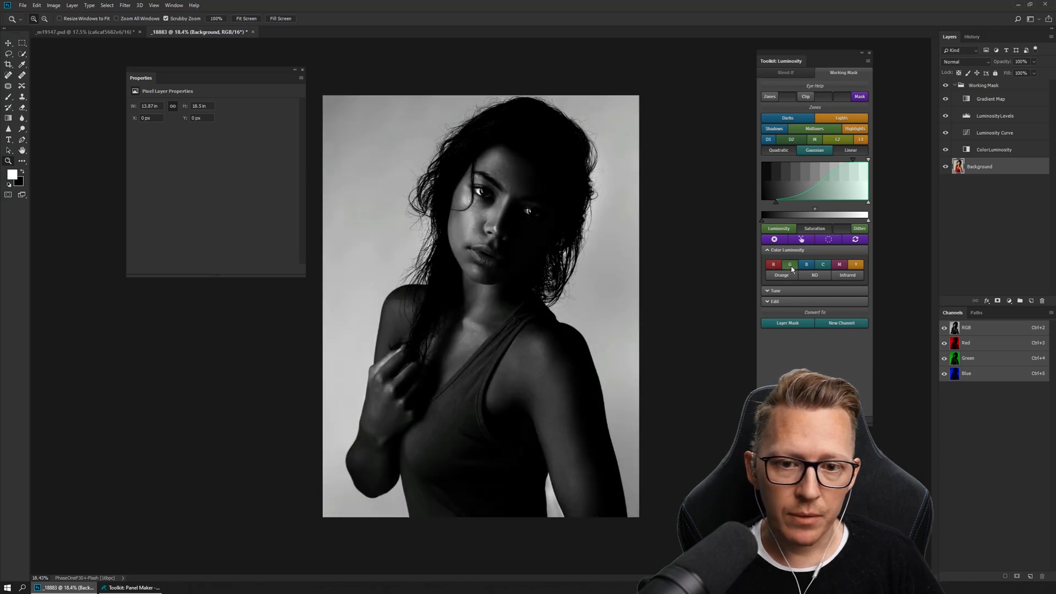
pyautogui.click(791, 266)
pyautogui.click(791, 266)
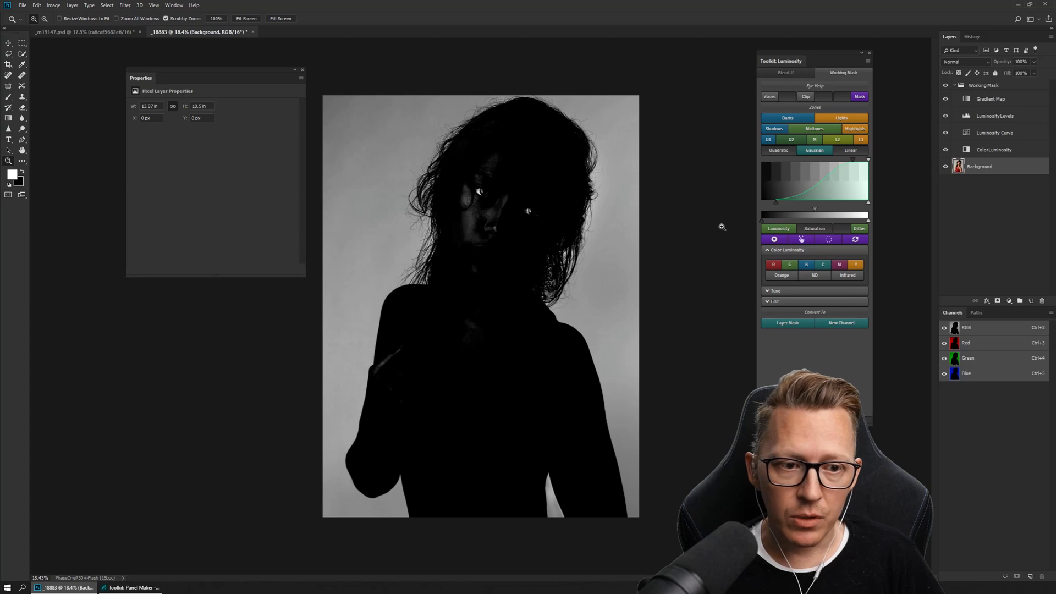
# Extend the mask's lower limit slightly further into the darks and set its midtone level to 0.95.
pyautogui.moveTo(776, 202); pyautogui.dragTo(818, 213)
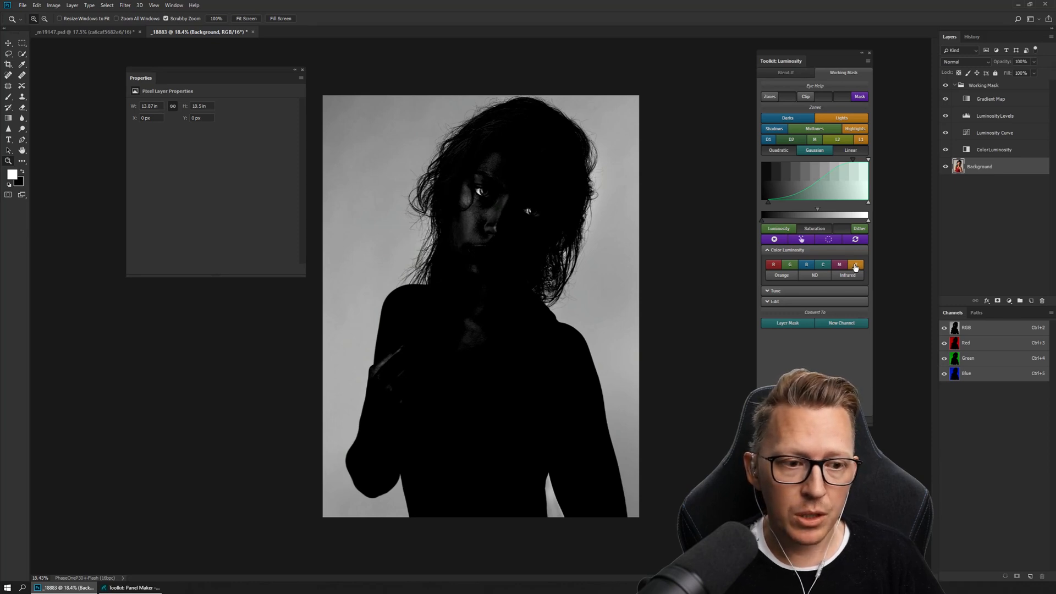
pyautogui.click(818, 252)
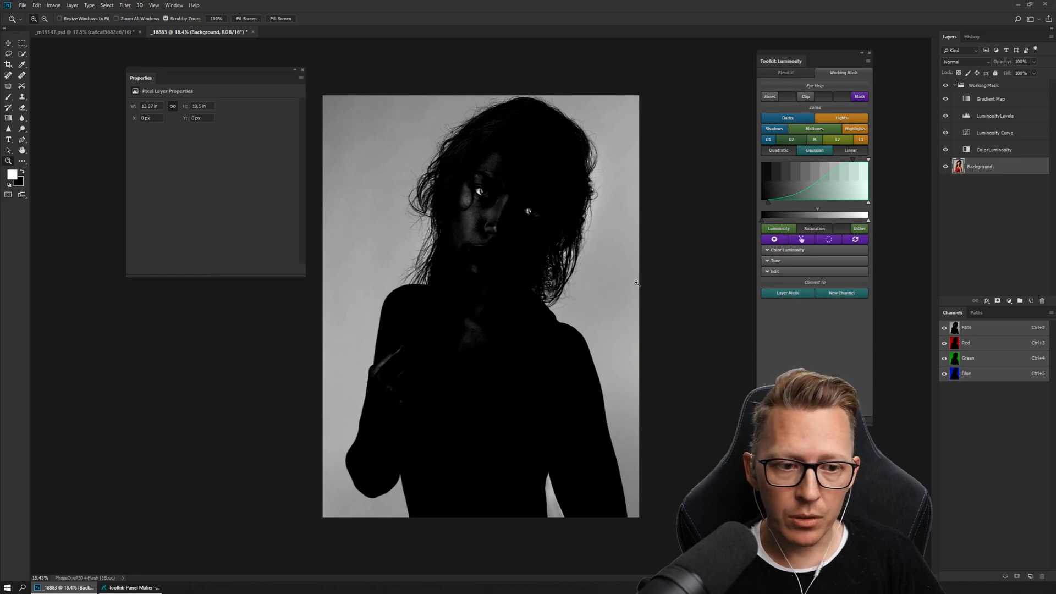
# Try the Intensify adjustment on the working mask, remove it and add the Open adjustment instead.
pyautogui.click(803, 261)
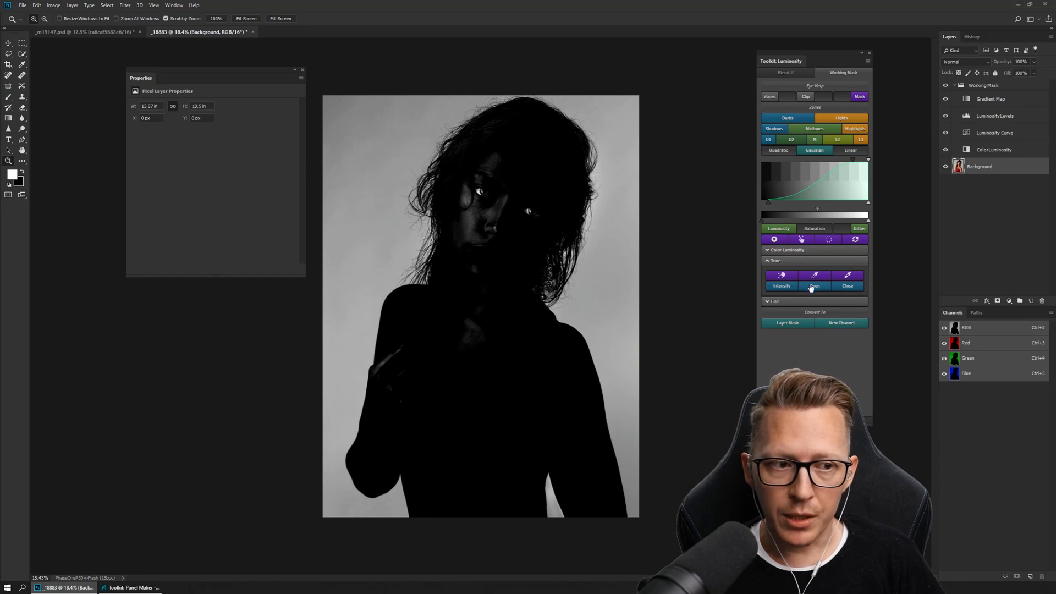
pyautogui.click(781, 286)
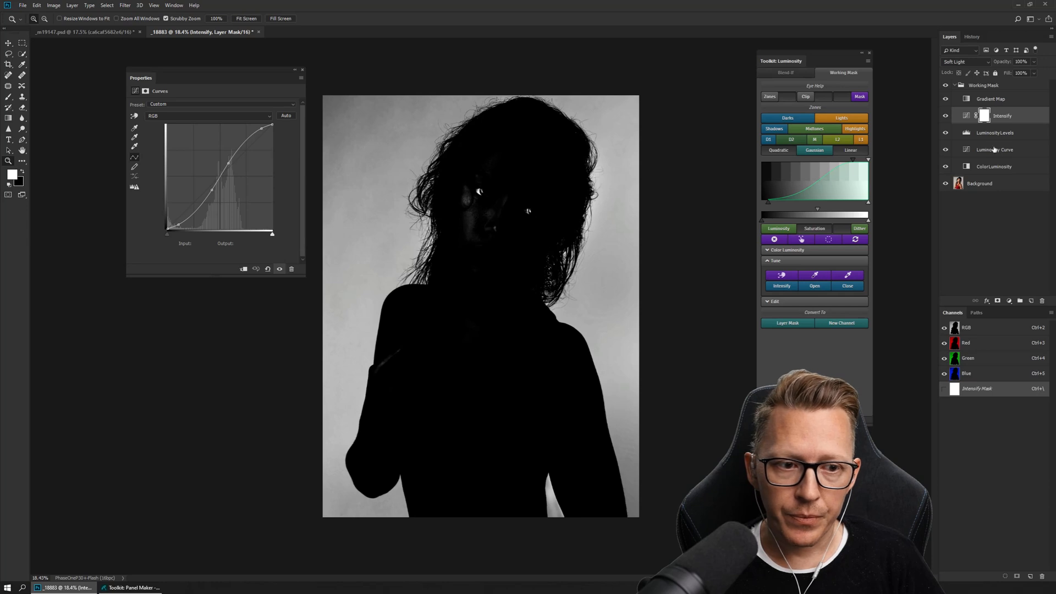
pyautogui.click(781, 286)
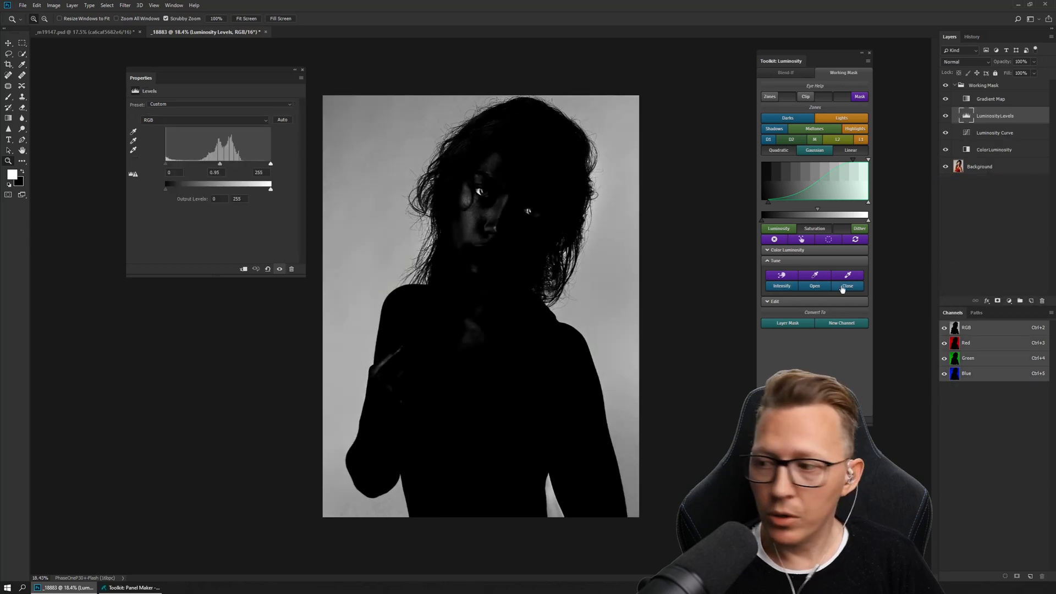
pyautogui.click(815, 286)
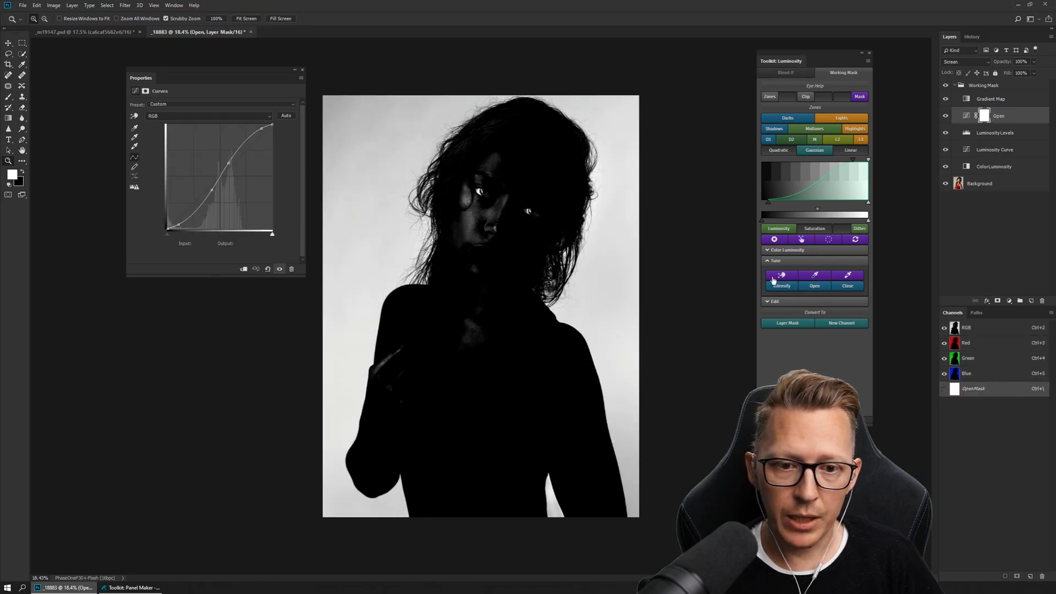
# Try the Close adjustment on the working mask, and delete both the Close and Open adjustment layers.
pyautogui.click(855, 287)
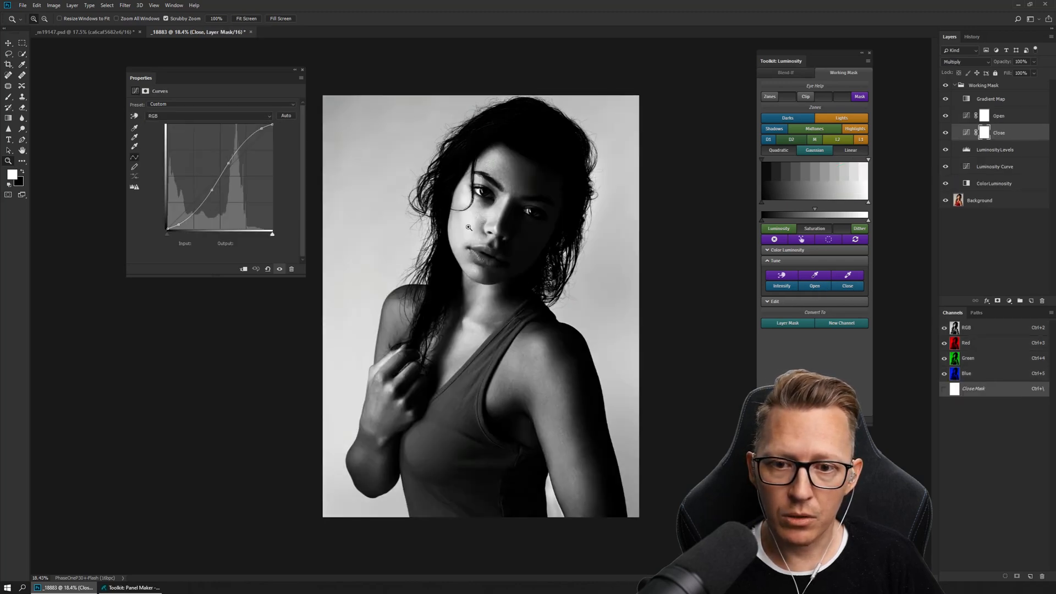
pyautogui.click(945, 183)
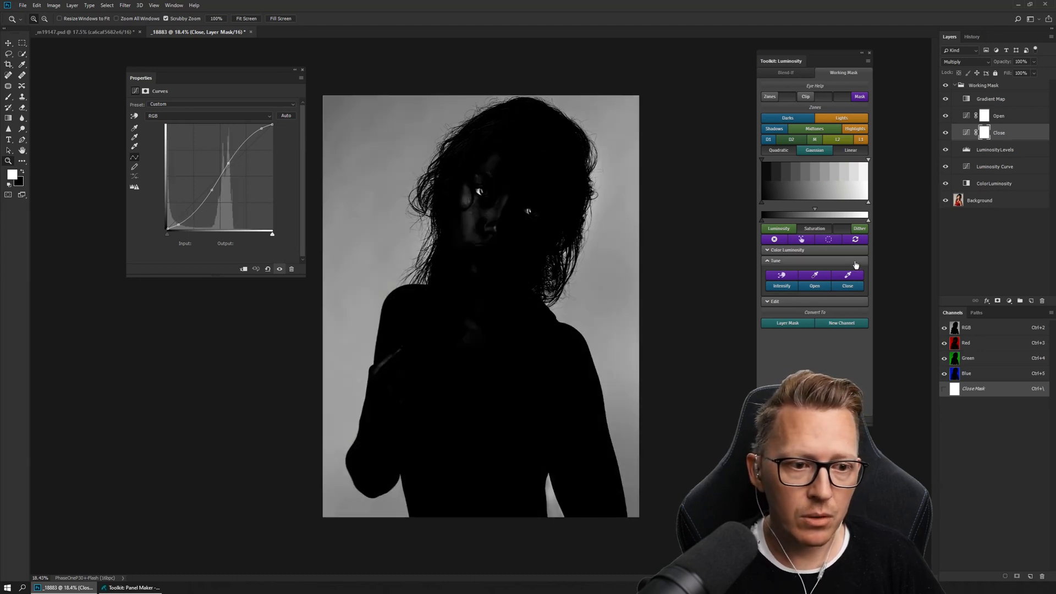
pyautogui.moveTo(1017, 134); pyautogui.dragTo(1042, 301)
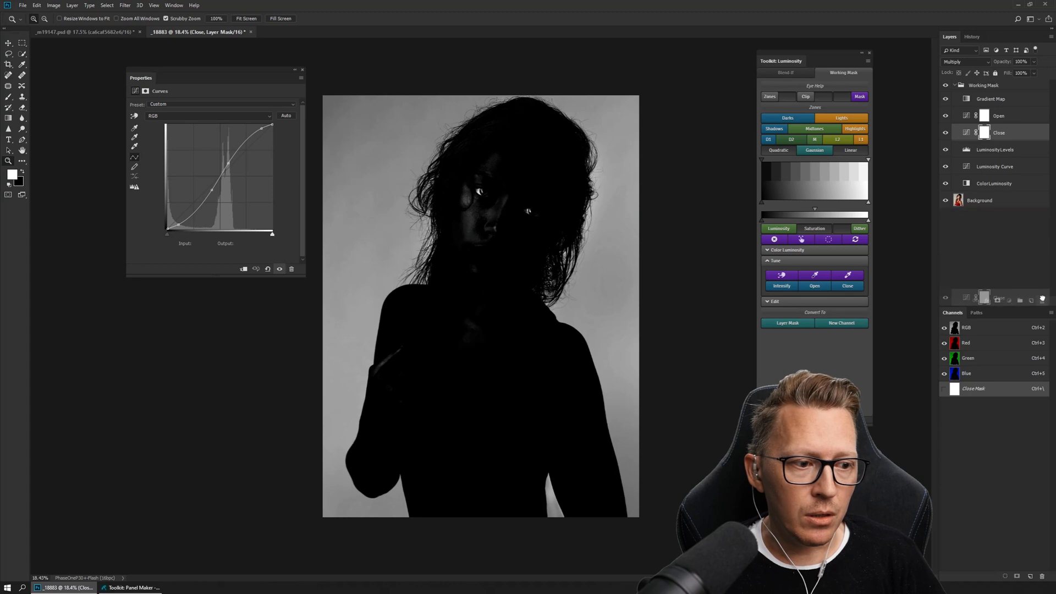
pyautogui.moveTo(1031, 125); pyautogui.dragTo(1042, 301)
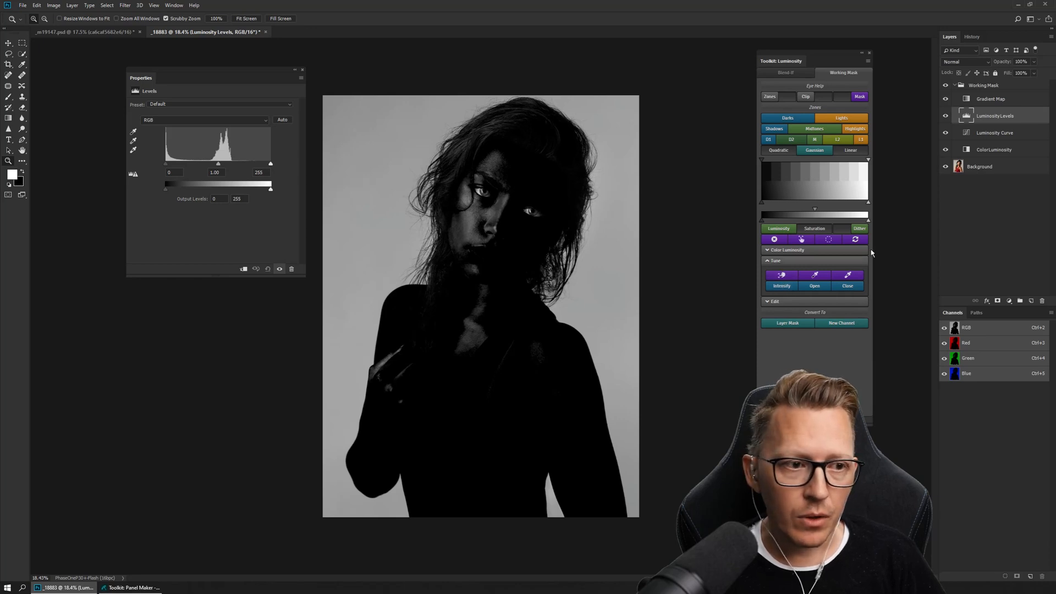
pyautogui.click(995, 166)
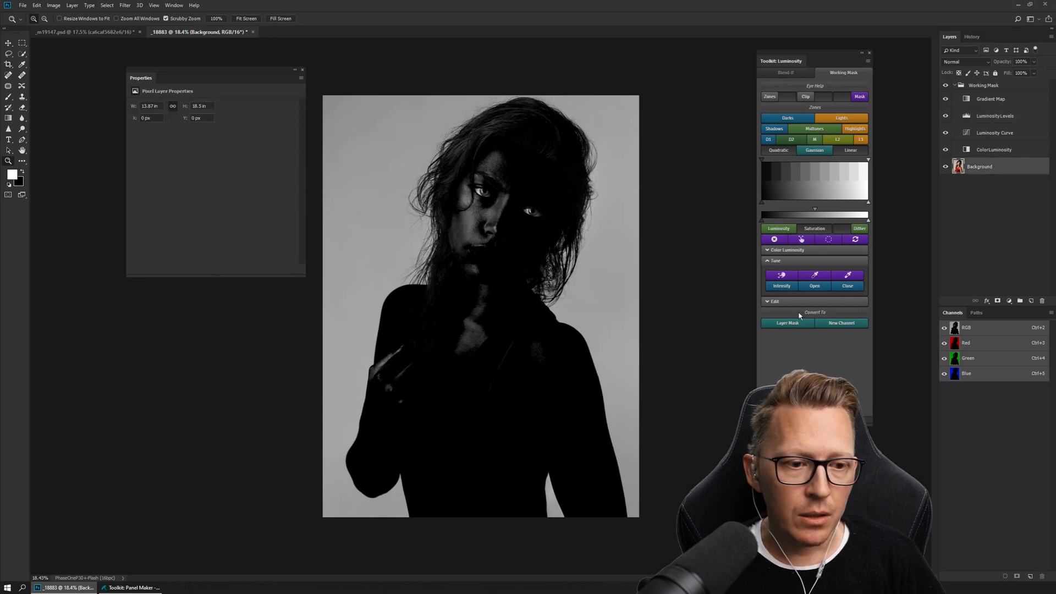
# Collapse the Tune options and expand the Edit tools for the working mask.
pyautogui.click(792, 260)
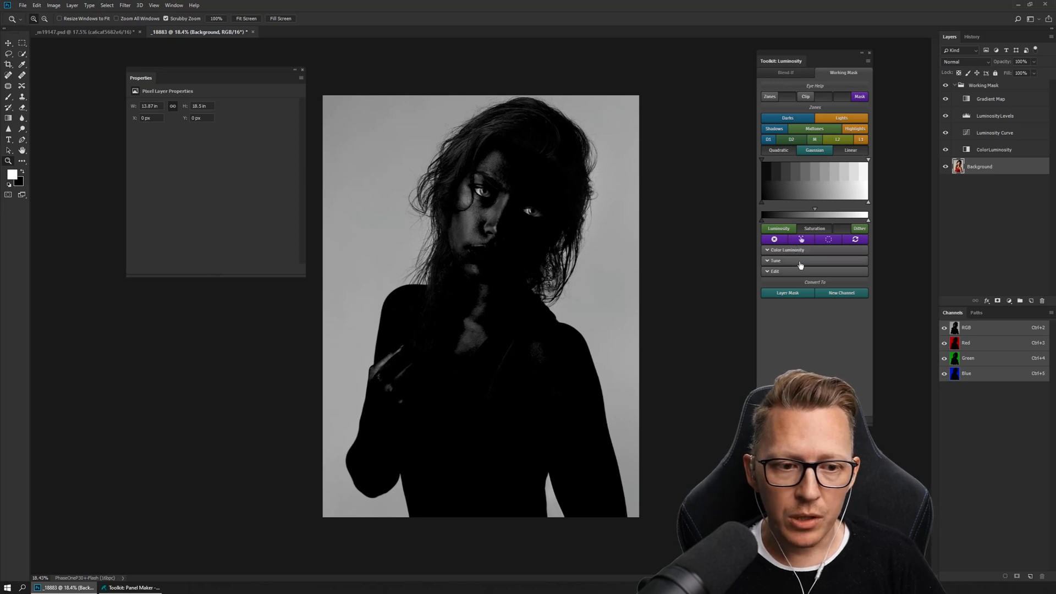
pyautogui.click(800, 263)
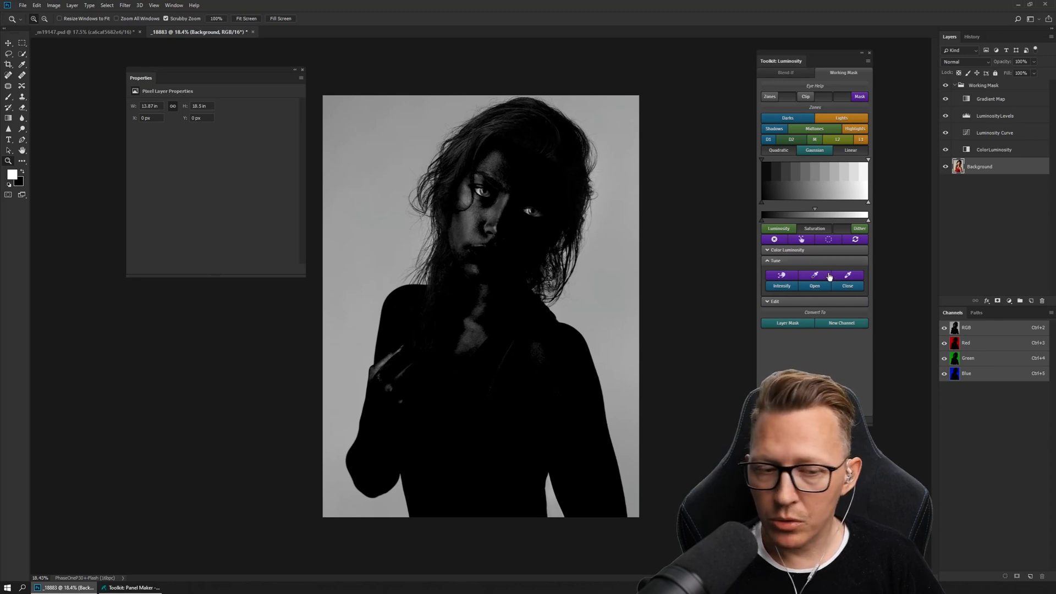
pyautogui.click(814, 261)
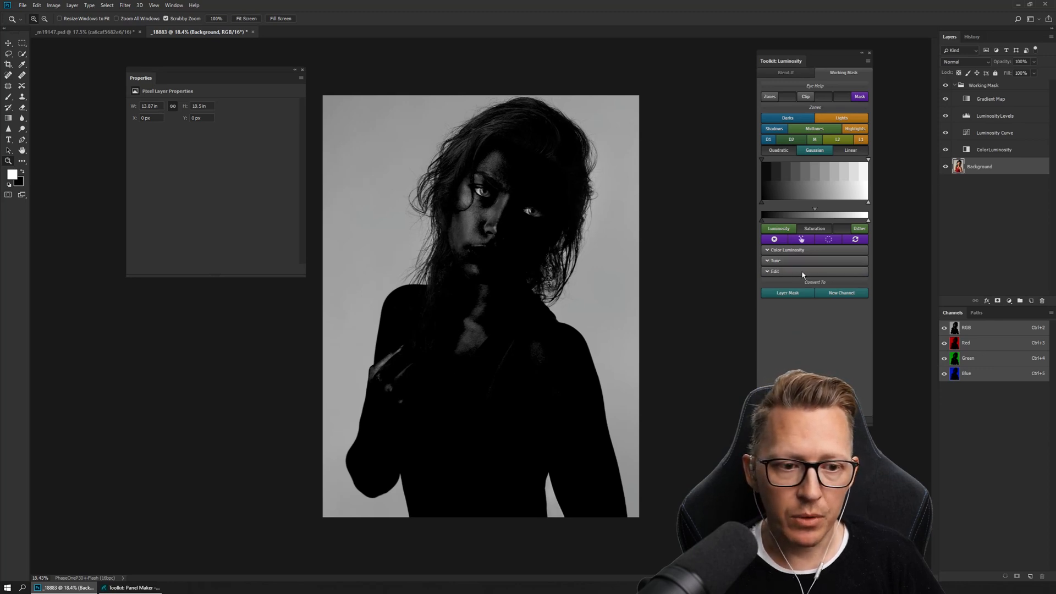
pyautogui.click(803, 272)
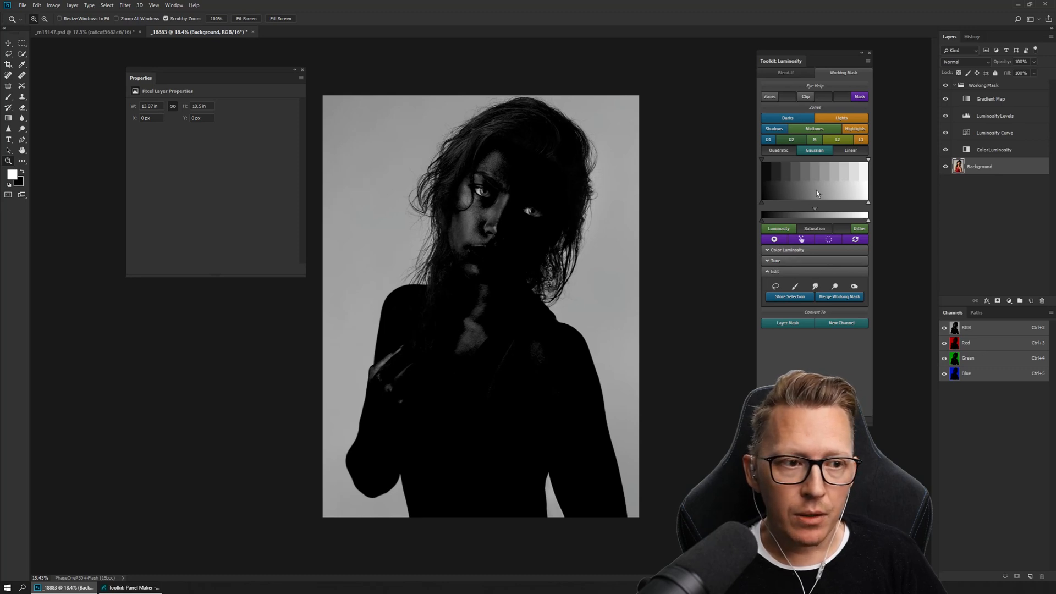
# Lower the working mask's upper luminosity limit to slightly below pure white, checking how the fine hair separates from the background.
pyautogui.click(860, 242)
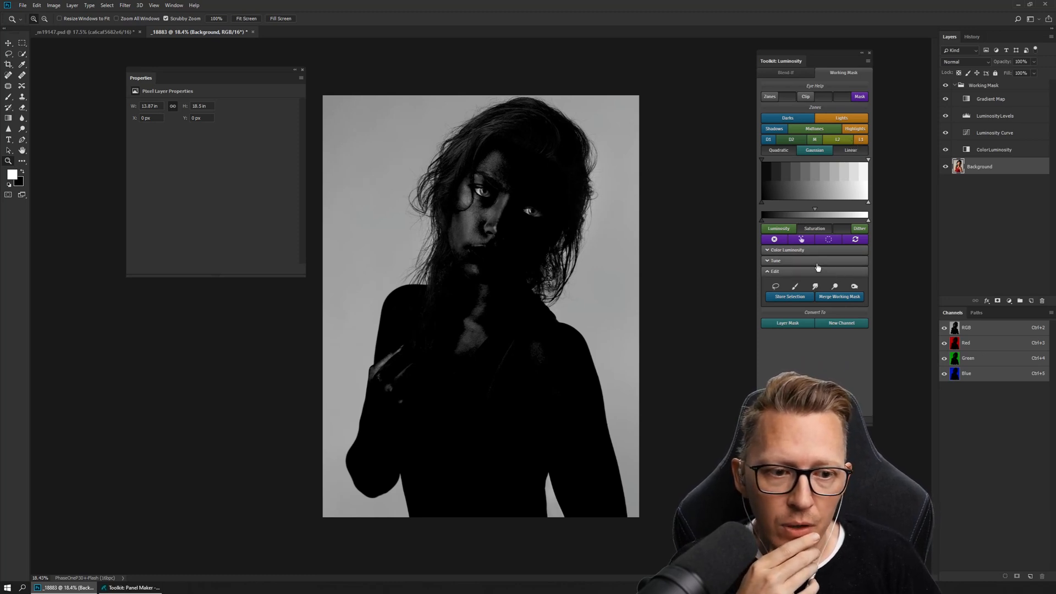
pyautogui.click(858, 129)
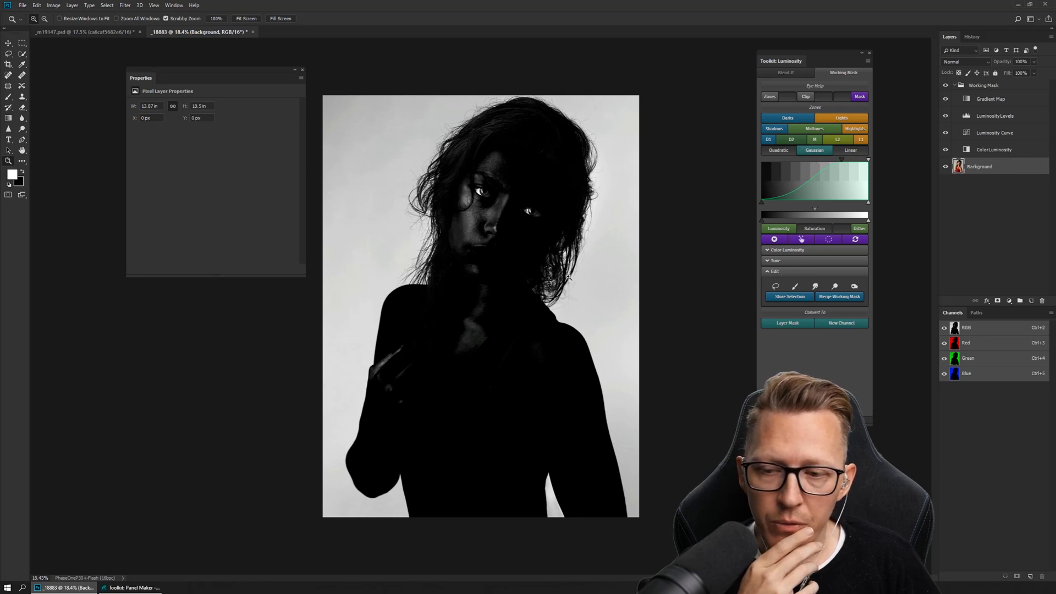
pyautogui.moveTo(587, 278); pyautogui.dragTo(617, 299)
pyautogui.moveTo(622, 240); pyautogui.dragTo(536, 325)
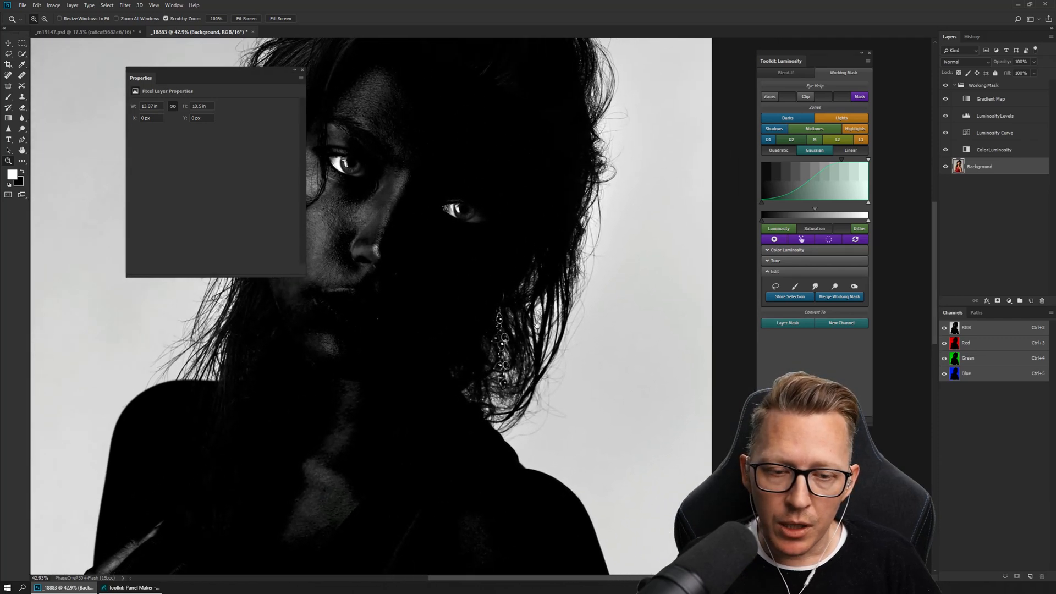
pyautogui.moveTo(558, 363); pyautogui.dragTo(558, 334)
pyautogui.moveTo(565, 290); pyautogui.dragTo(587, 205)
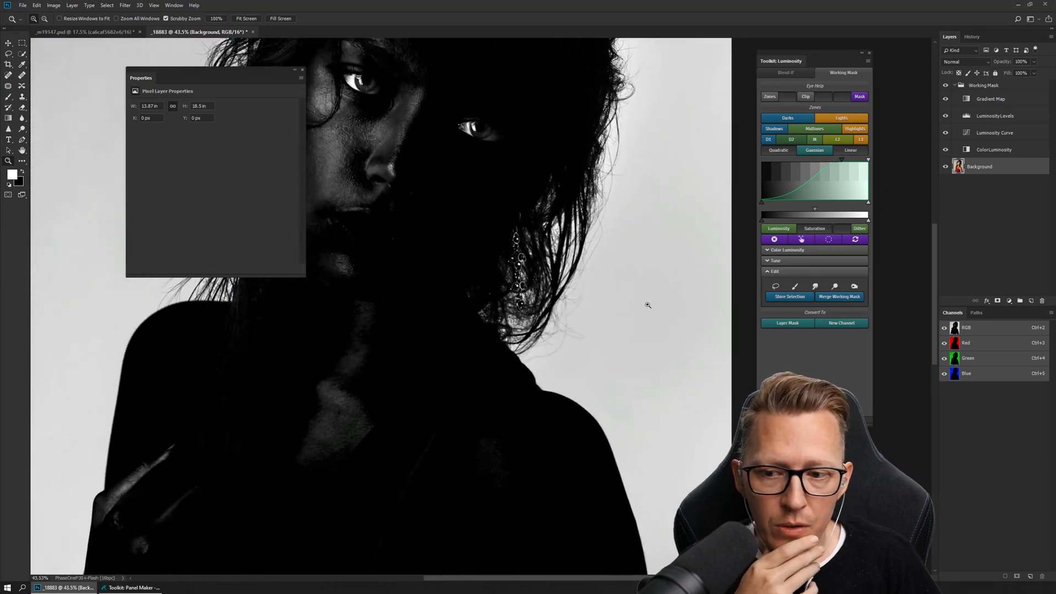
pyautogui.moveTo(633, 297); pyautogui.dragTo(613, 299)
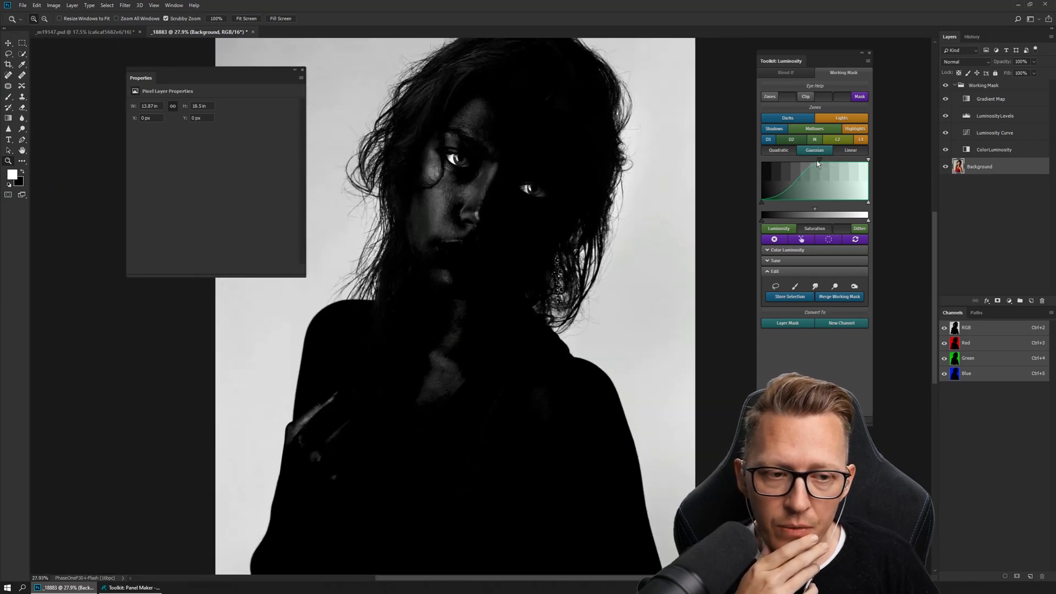
pyautogui.moveTo(817, 161); pyautogui.dragTo(868, 167)
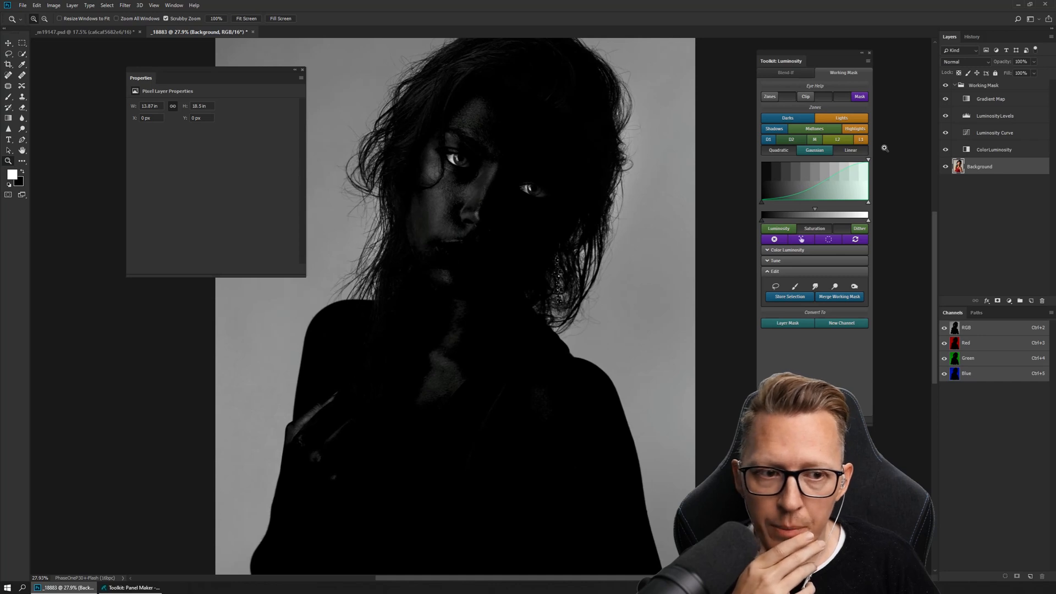
pyautogui.moveTo(868, 161); pyautogui.dragTo(853, 165)
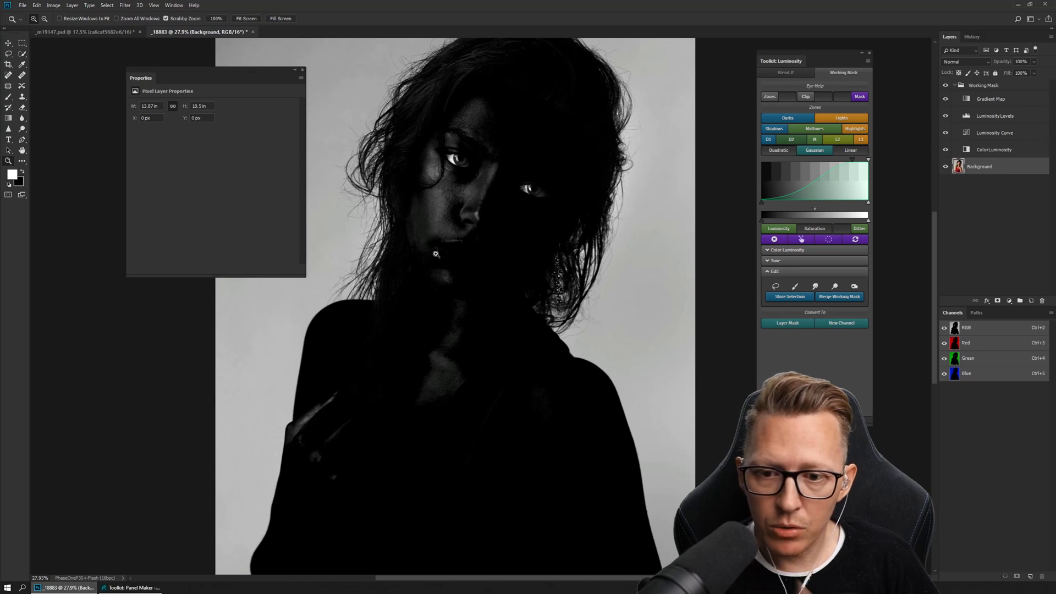
# Lasso the loose hair along the left side of the head and store the selection as an edit of the working mask.
pyautogui.moveTo(412, 233); pyautogui.dragTo(483, 220)
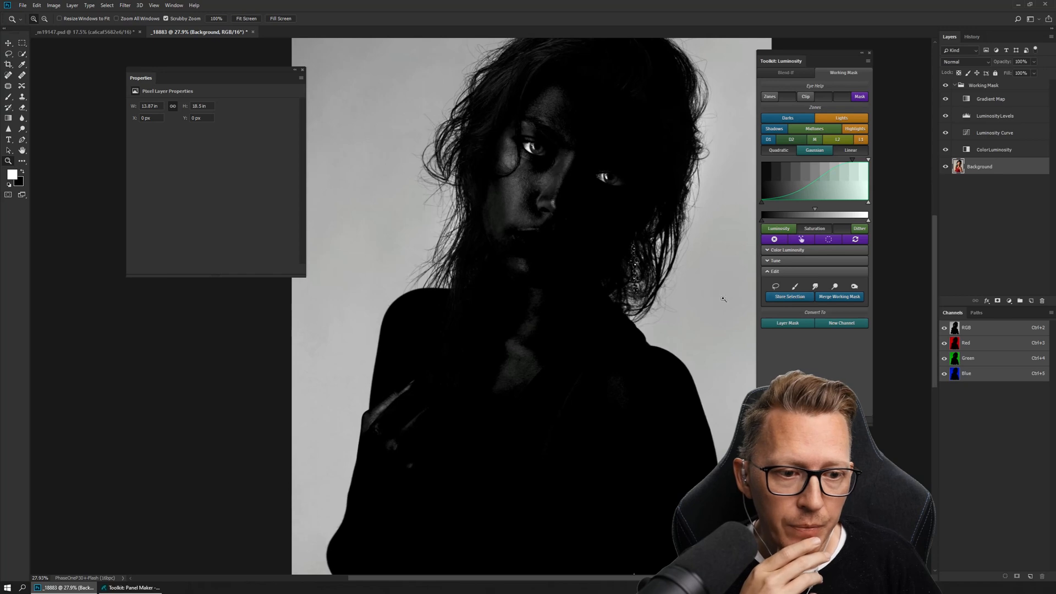
pyautogui.press('l')
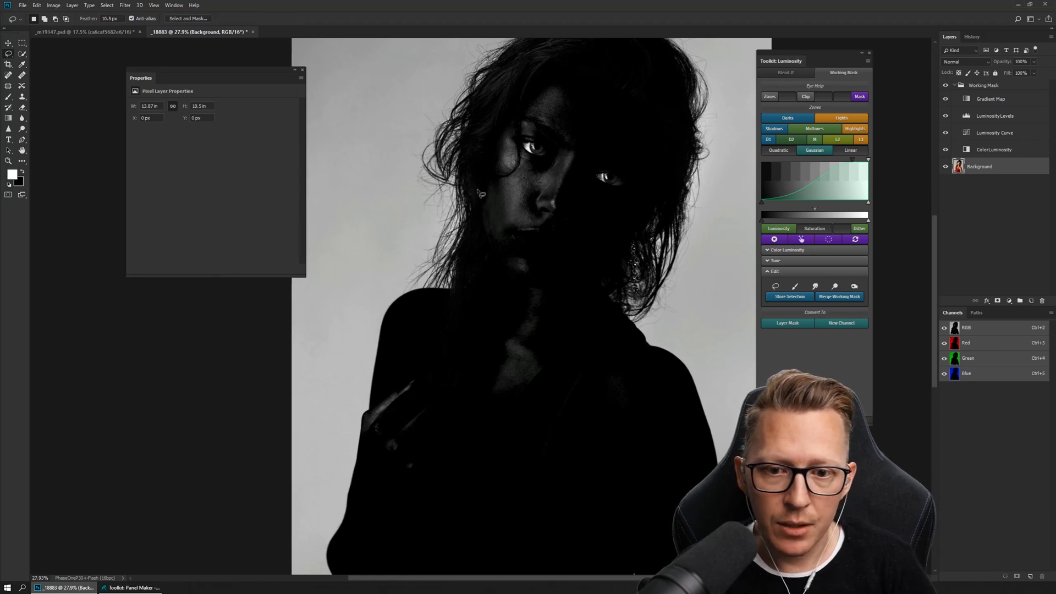
pyautogui.moveTo(475, 210)
pyautogui.mouseDown()
pyautogui.moveTo(460, 156)
pyautogui.moveTo(433, 171)
pyautogui.moveTo(430, 159)
pyautogui.moveTo(460, 106)
pyautogui.moveTo(476, 128)
pyautogui.moveTo(463, 96)
pyautogui.moveTo(416, 115)
pyautogui.moveTo(394, 278)
pyautogui.moveTo(430, 312)
pyautogui.moveTo(484, 262)
pyautogui.moveTo(485, 130)
pyautogui.moveTo(469, 99)
pyautogui.mouseUp()
pyautogui.click(525, 215)
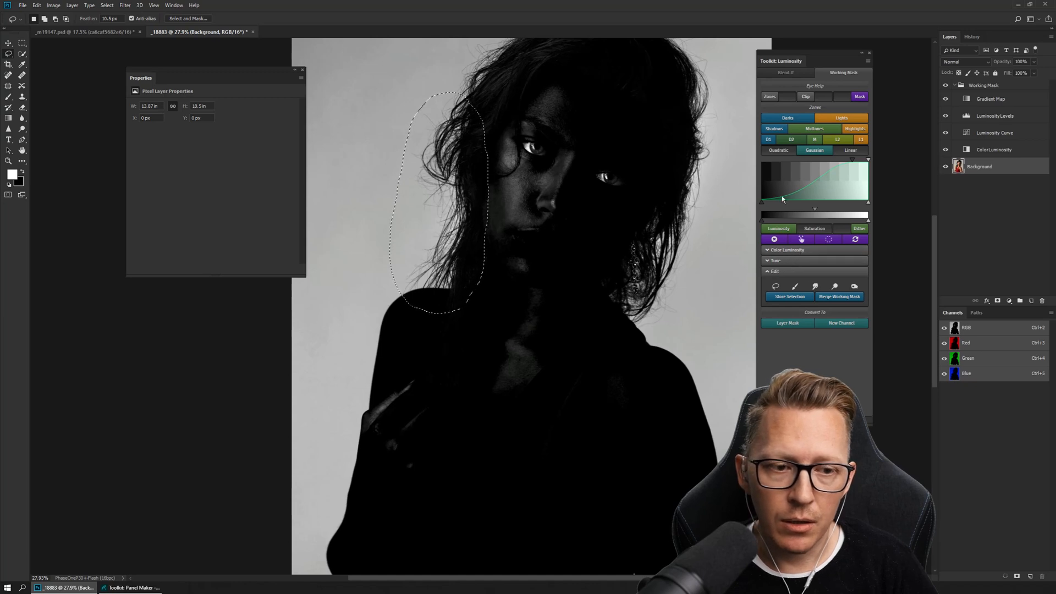
pyautogui.click(792, 298)
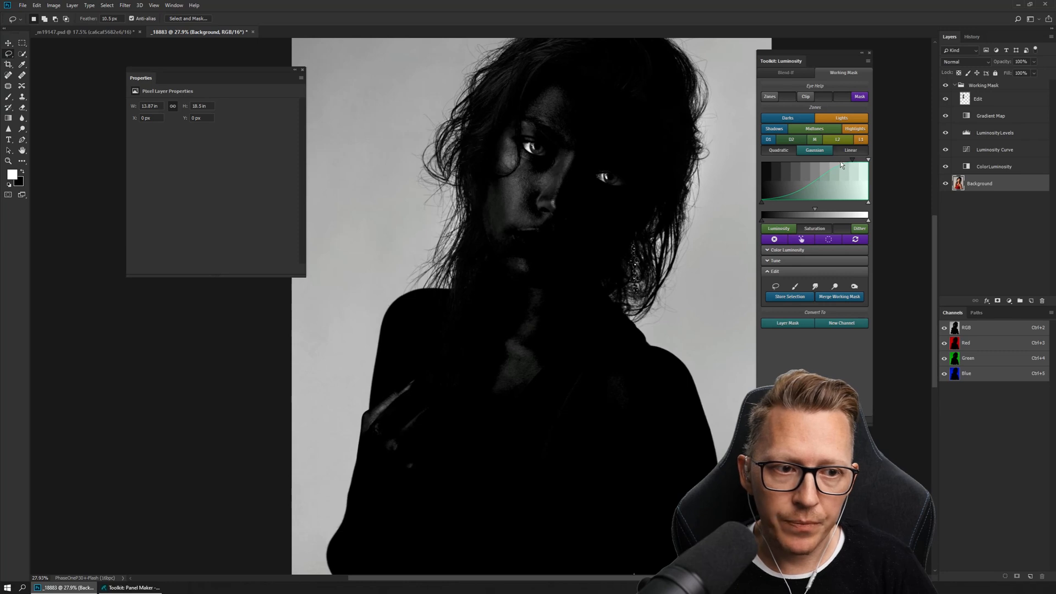
# Tighten the mask by lowering its upper luminosity limit, raising its lower limit out of the darks and reducing its white level.
pyautogui.moveTo(852, 160); pyautogui.dragTo(829, 163)
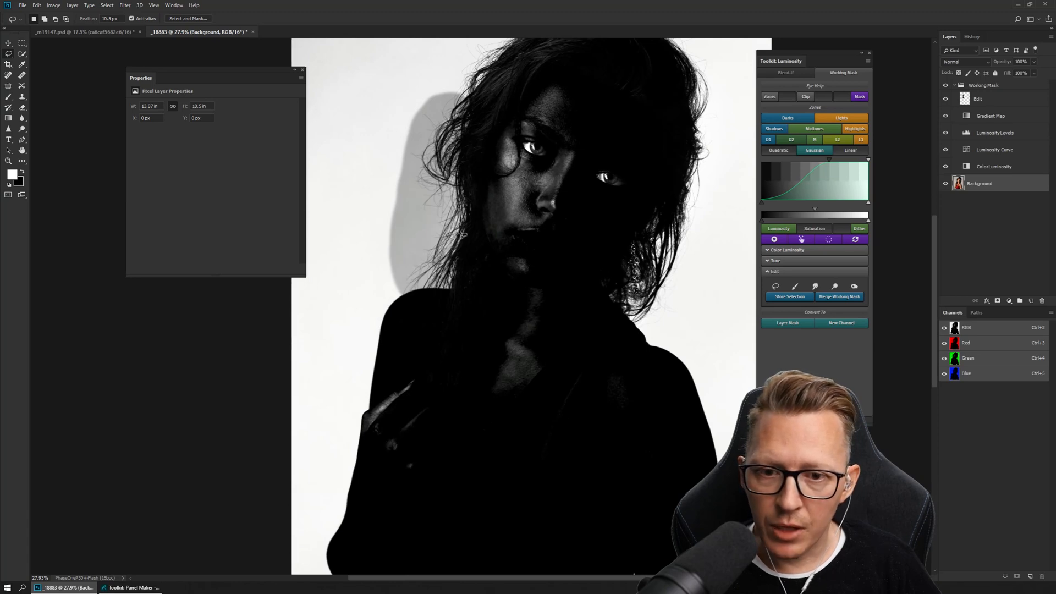
pyautogui.moveTo(606, 235); pyautogui.dragTo(507, 280)
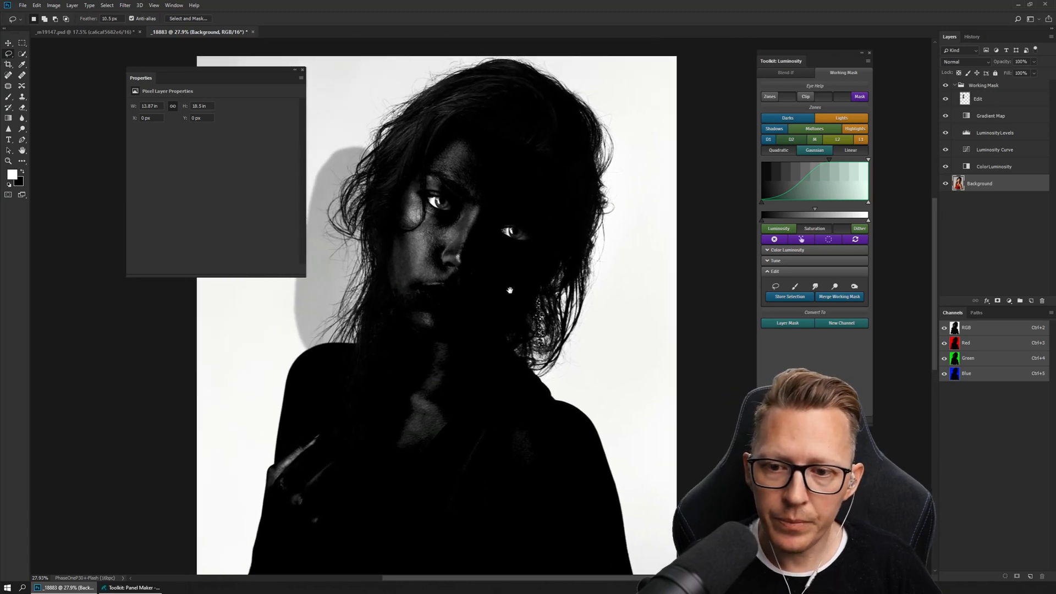
pyautogui.moveTo(834, 162); pyautogui.dragTo(840, 163)
pyautogui.moveTo(763, 203)
pyautogui.mouseDown()
pyautogui.moveTo(787, 204)
pyautogui.moveTo(776, 203)
pyautogui.mouseUp()
pyautogui.moveTo(864, 221); pyautogui.dragTo(846, 220)
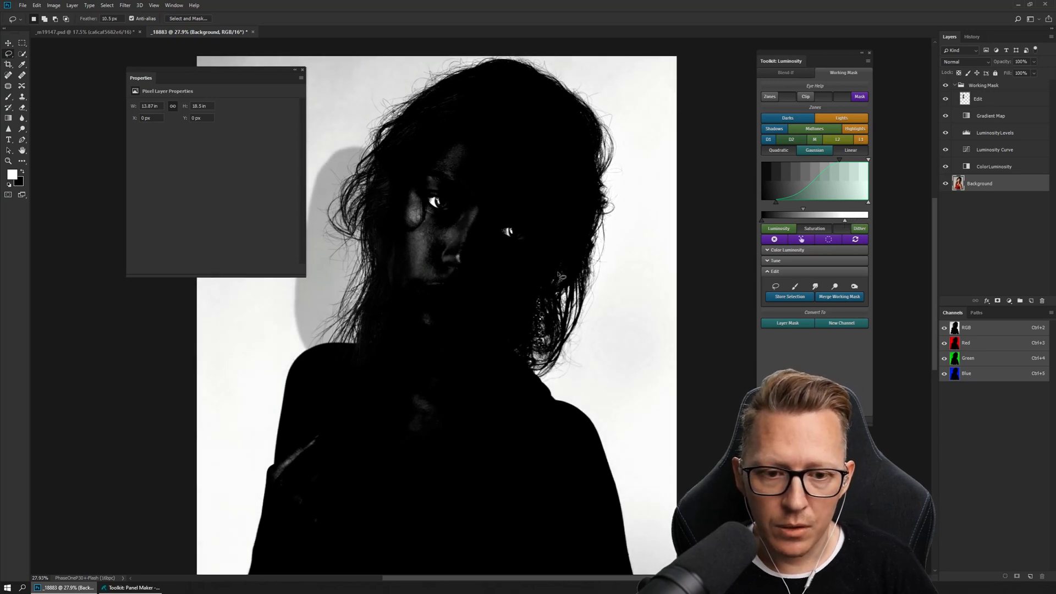
# Lasso the loose hair around the earring on the right side of the head and store the selection.
pyautogui.moveTo(573, 217)
pyautogui.mouseDown()
pyautogui.moveTo(511, 324)
pyautogui.moveTo(513, 390)
pyautogui.moveTo(568, 397)
pyautogui.moveTo(610, 328)
pyautogui.moveTo(629, 254)
pyautogui.moveTo(608, 208)
pyautogui.mouseUp()
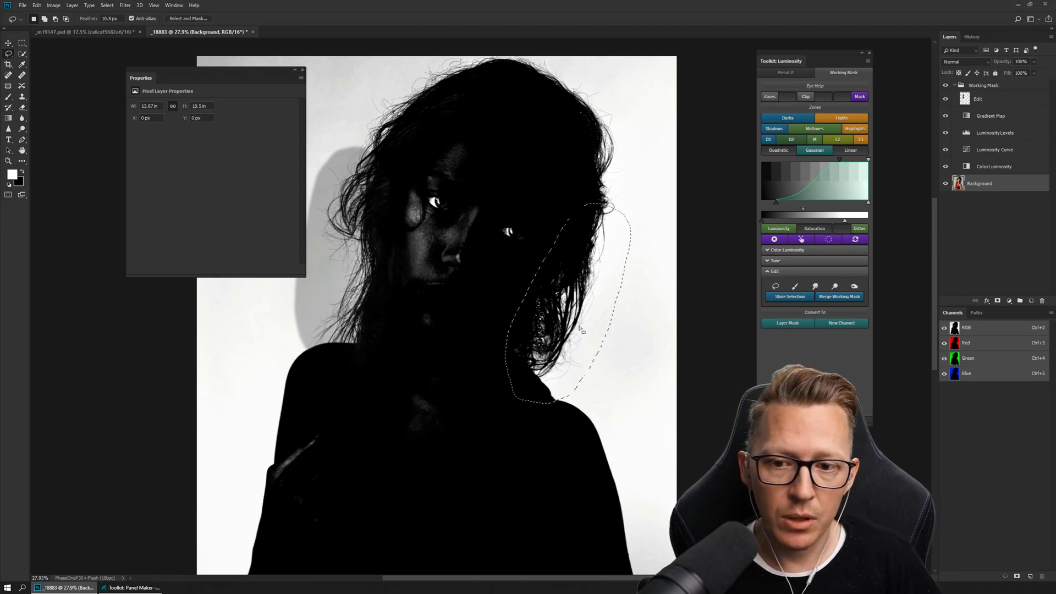
pyautogui.click(798, 299)
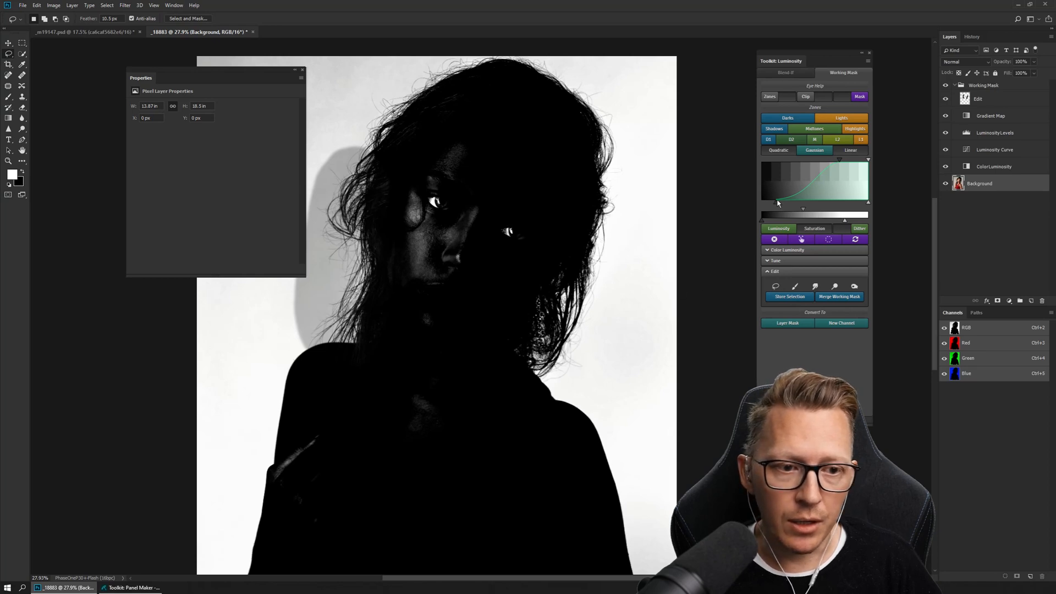
# Return the mask's lower limit to the black end and raise its upper limit slightly to suit the hair around the crown.
pyautogui.moveTo(777, 201); pyautogui.dragTo(760, 201)
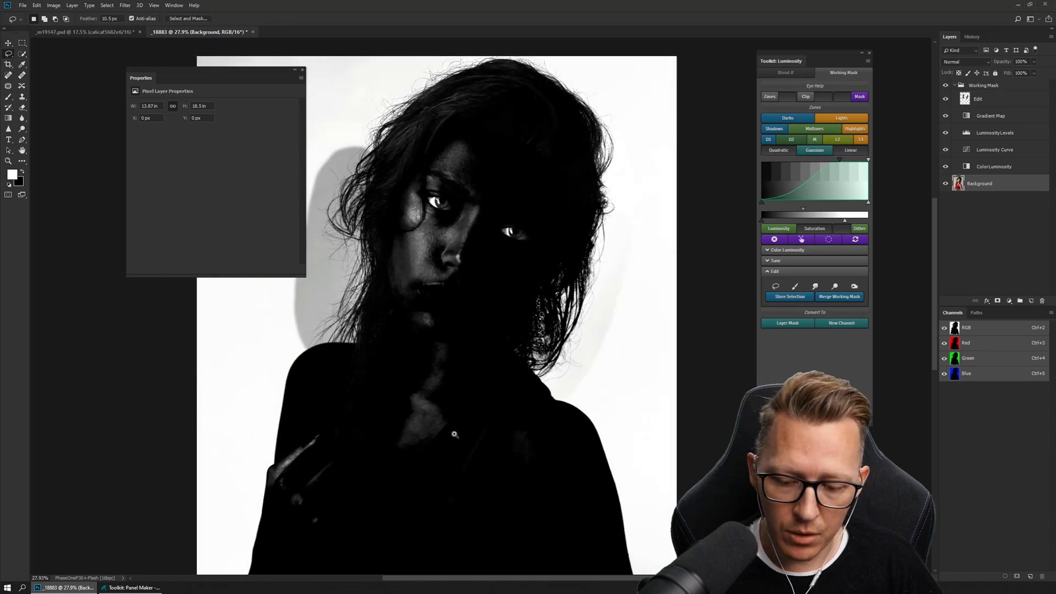
pyautogui.press('z')
pyautogui.moveTo(446, 419)
pyautogui.mouseDown()
pyautogui.moveTo(429, 419)
pyautogui.moveTo(470, 333)
pyautogui.mouseUp()
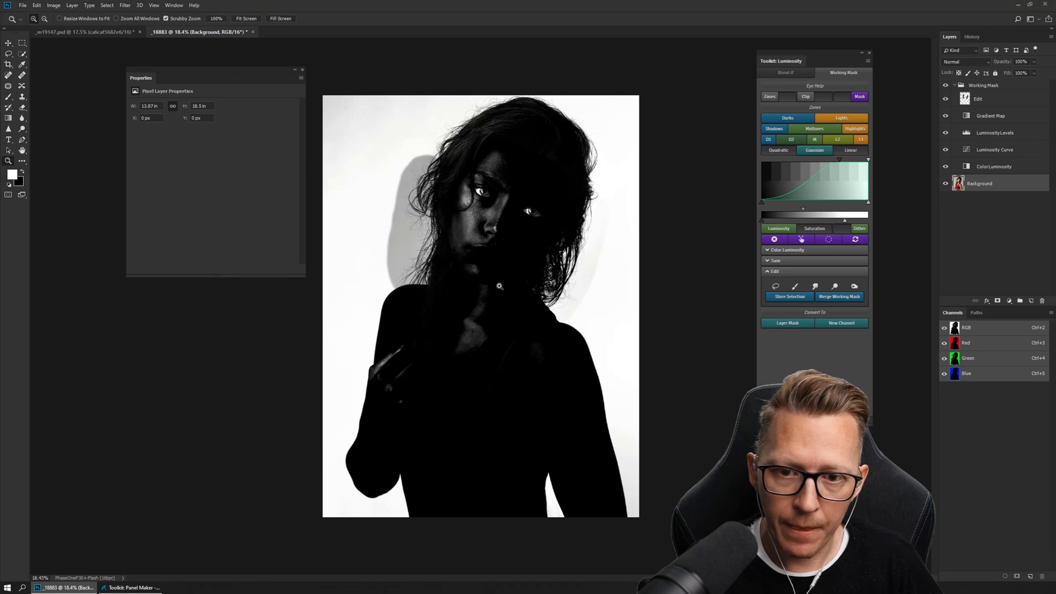
pyautogui.moveTo(491, 113); pyautogui.dragTo(493, 235)
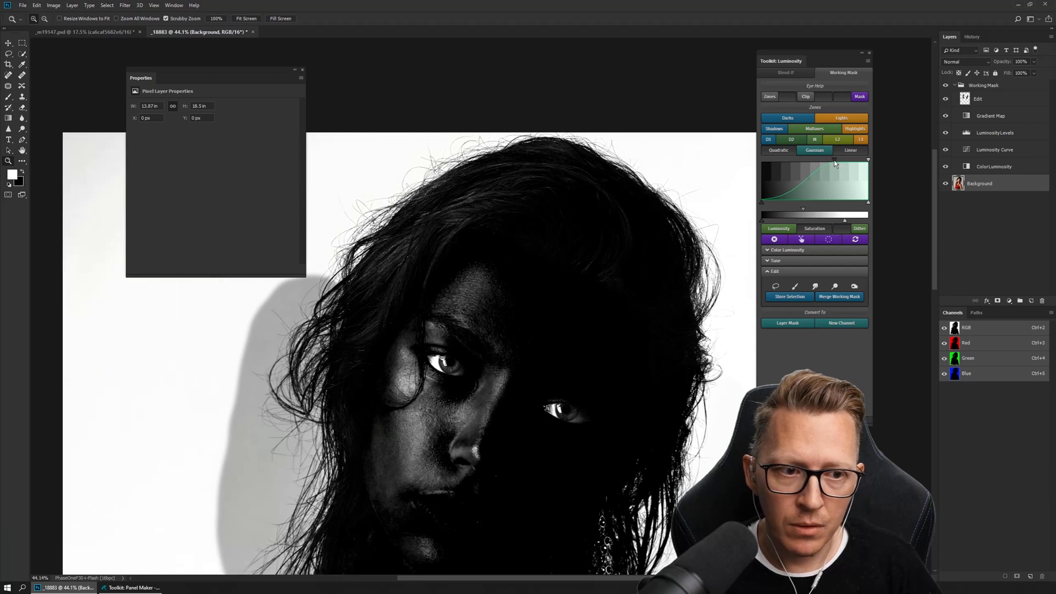
pyautogui.moveTo(838, 163)
pyautogui.mouseDown()
pyautogui.moveTo(868, 163)
pyautogui.moveTo(843, 176)
pyautogui.moveTo(854, 160)
pyautogui.moveTo(845, 164)
pyautogui.mouseUp()
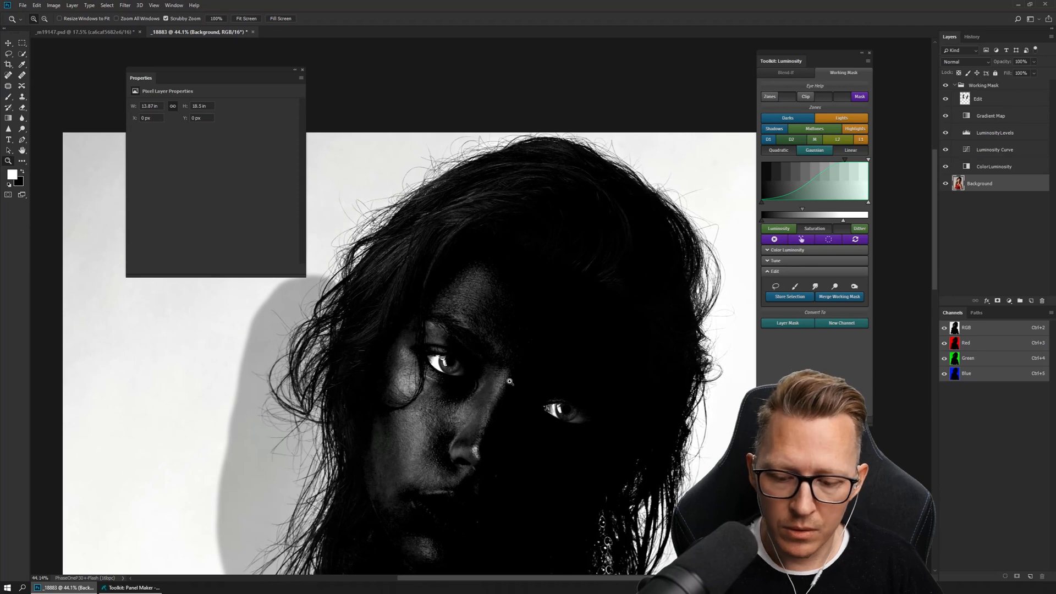
# Lasso the remaining hair around the top and upper right of the head and store the selection.
pyautogui.hotkey('ctrl', '0')
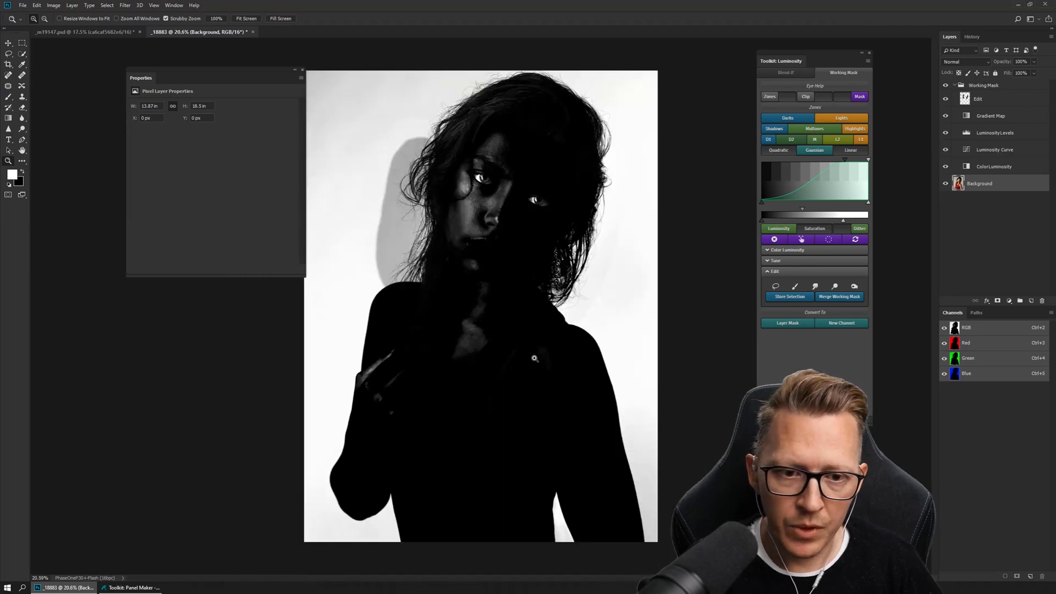
pyautogui.press('l')
pyautogui.moveTo(581, 162)
pyautogui.mouseDown()
pyautogui.moveTo(585, 209)
pyautogui.moveTo(622, 221)
pyautogui.moveTo(634, 176)
pyautogui.moveTo(610, 94)
pyautogui.moveTo(563, 66)
pyautogui.moveTo(504, 54)
pyautogui.moveTo(434, 64)
pyautogui.moveTo(393, 132)
pyautogui.moveTo(415, 154)
pyautogui.moveTo(470, 124)
pyautogui.moveTo(510, 123)
pyautogui.moveTo(573, 162)
pyautogui.moveTo(566, 194)
pyautogui.moveTo(584, 230)
pyautogui.mouseUp()
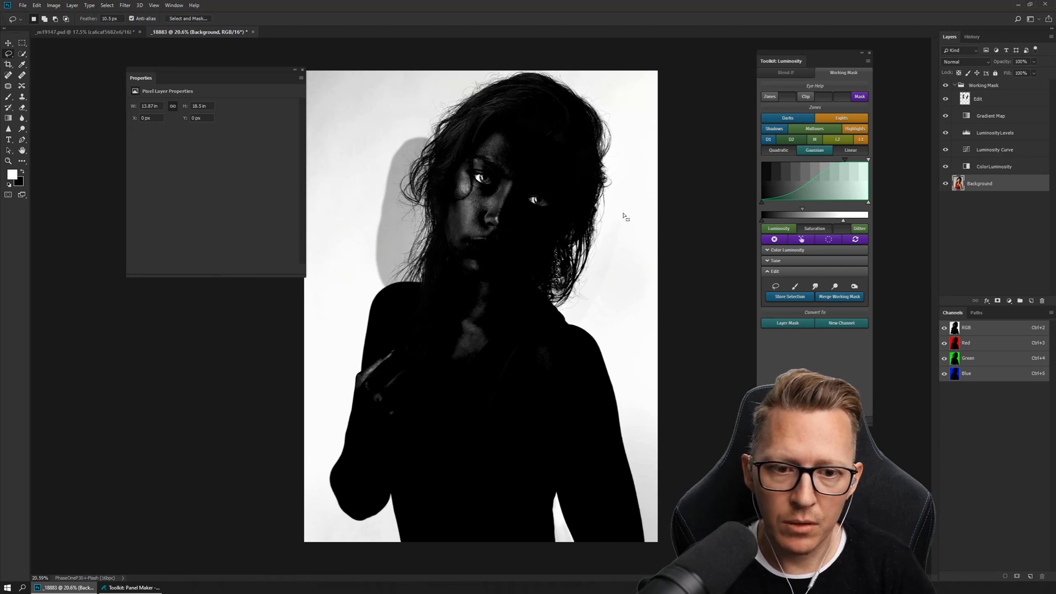
pyautogui.click(797, 297)
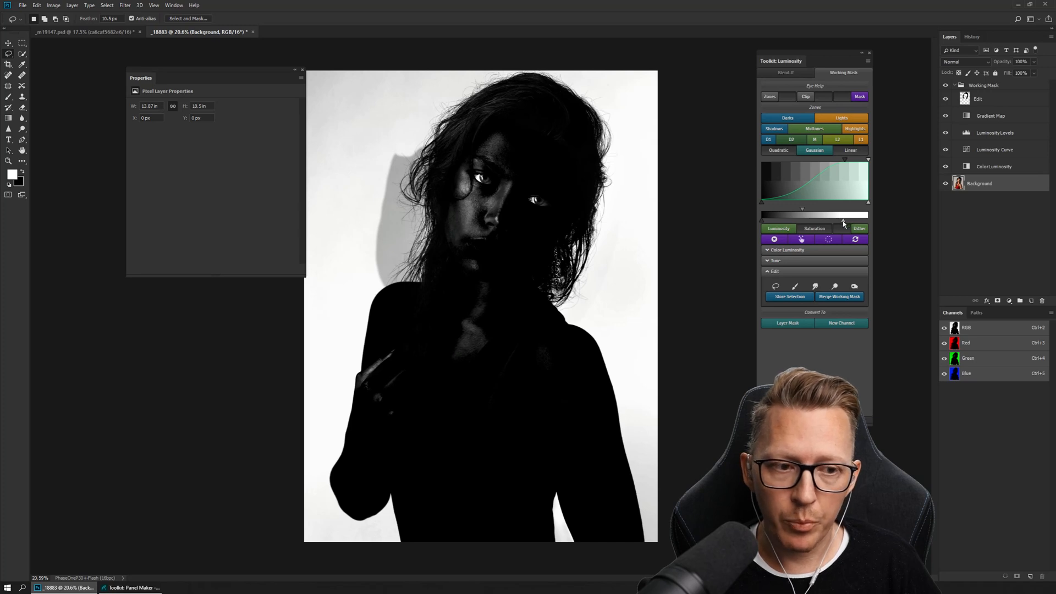
# Reduce the mask's white level to about the midpoint to whiten the background, checking it with the Clip overlay.
pyautogui.moveTo(844, 222); pyautogui.dragTo(813, 224)
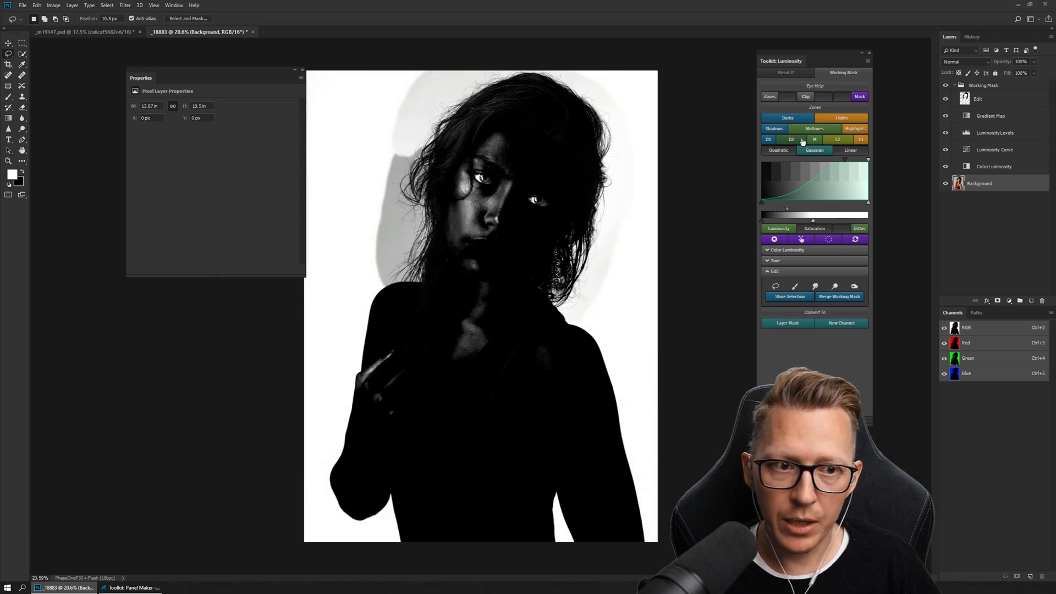
pyautogui.click(805, 98)
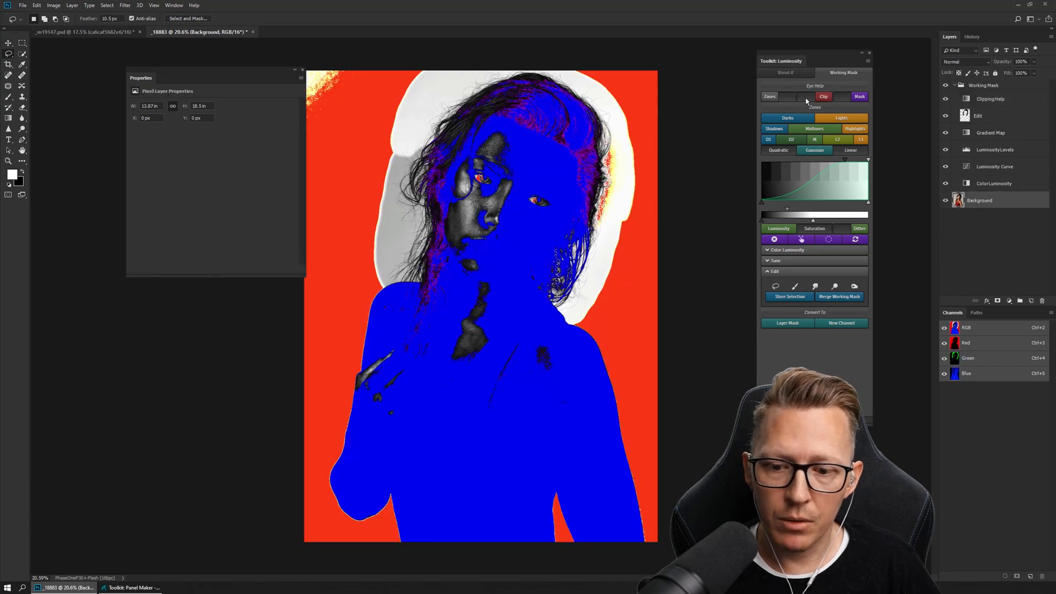
pyautogui.click(806, 99)
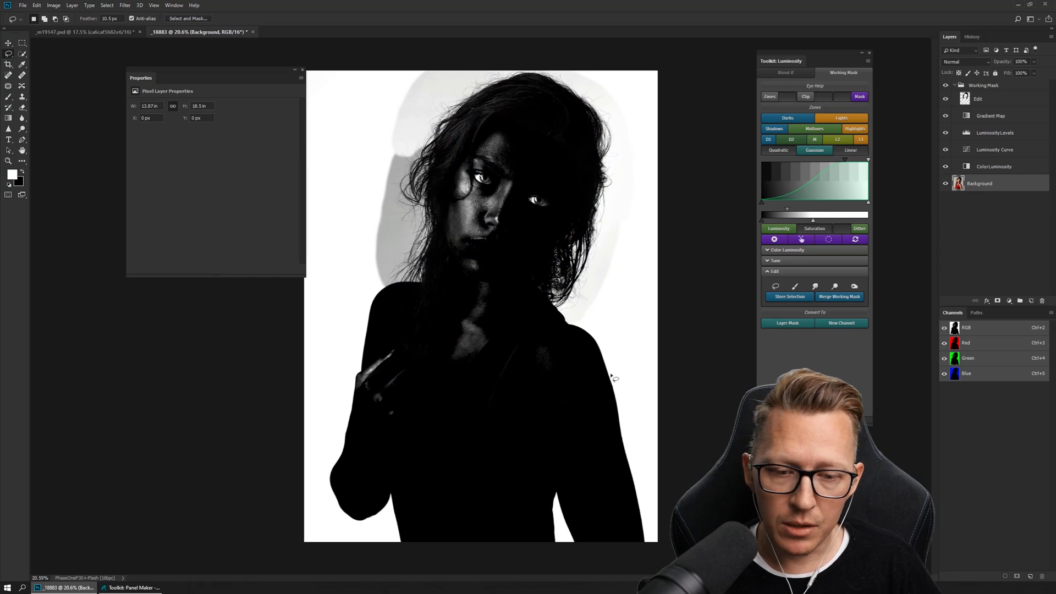
# Merge the working mask's adjustments and stored edits into a single base layer.
pyautogui.click(843, 297)
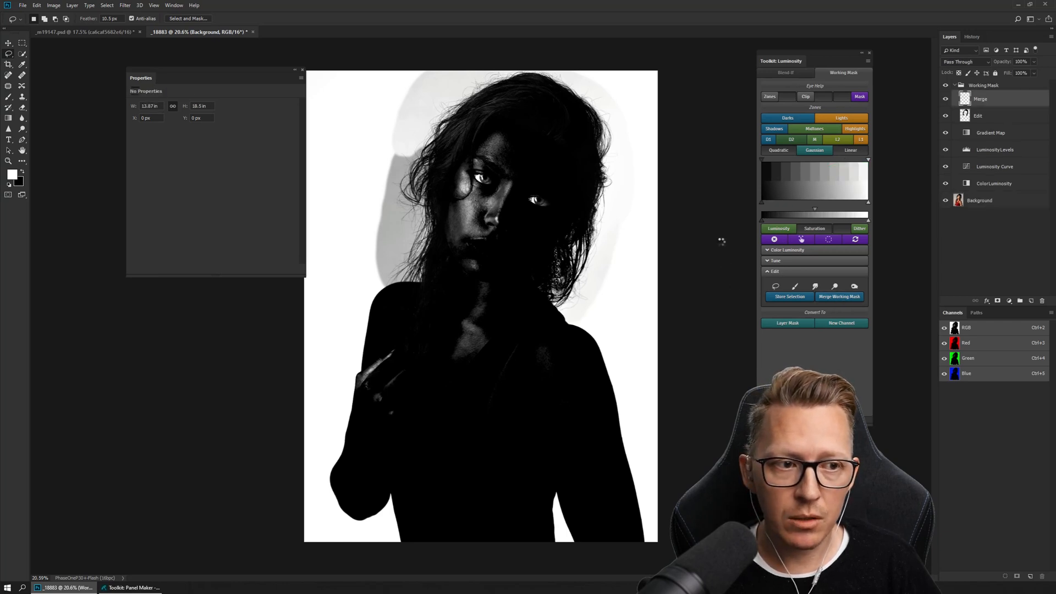
pyautogui.click(965, 99)
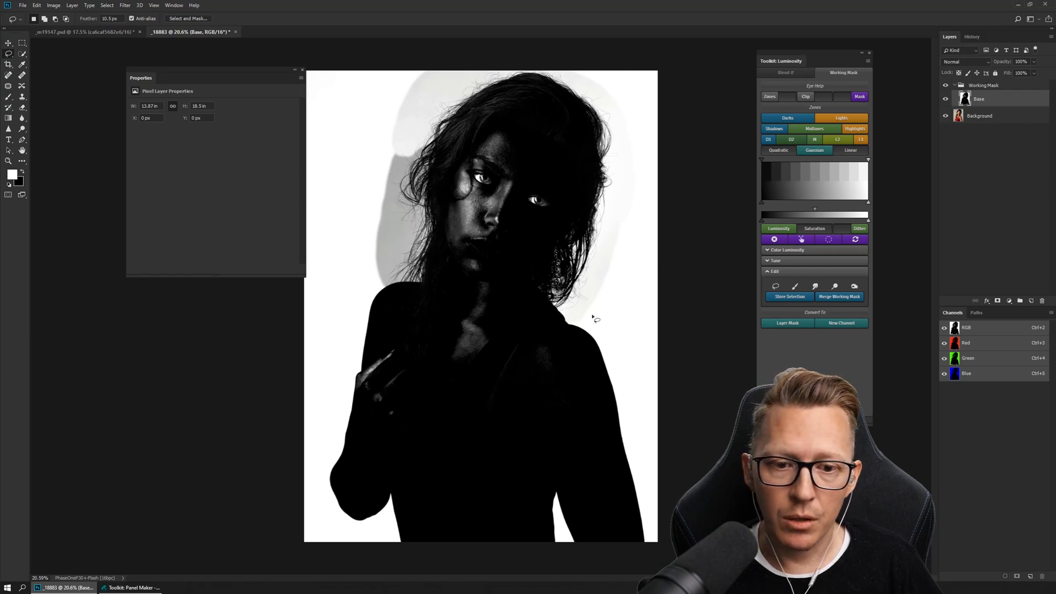
# Dodge the Highlights at 13% exposure to whiten the background around the hair, using the Clip overlay as a guide.
pyautogui.click(835, 287)
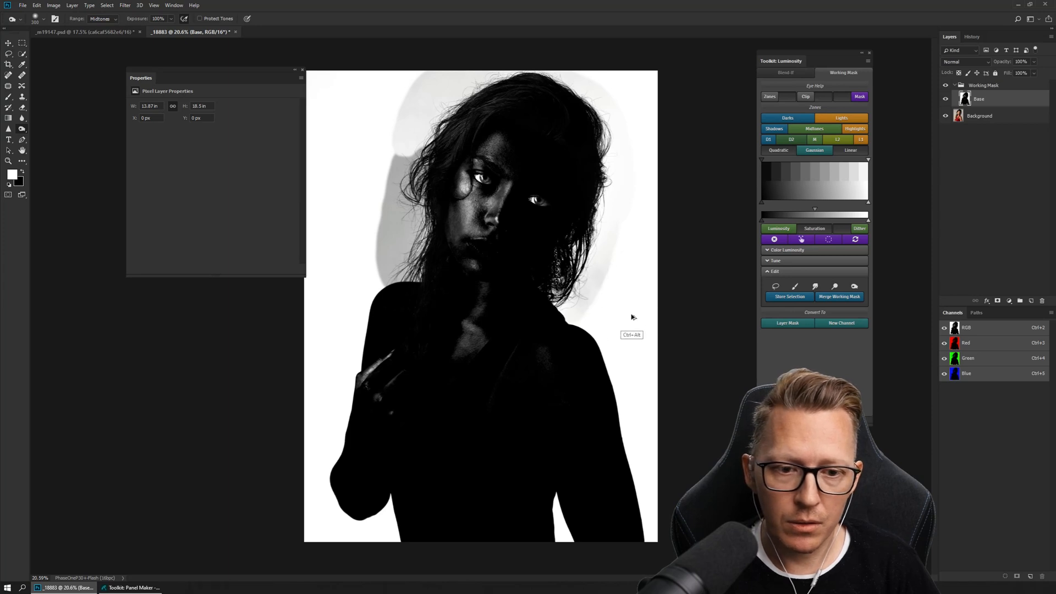
pyautogui.click(834, 286)
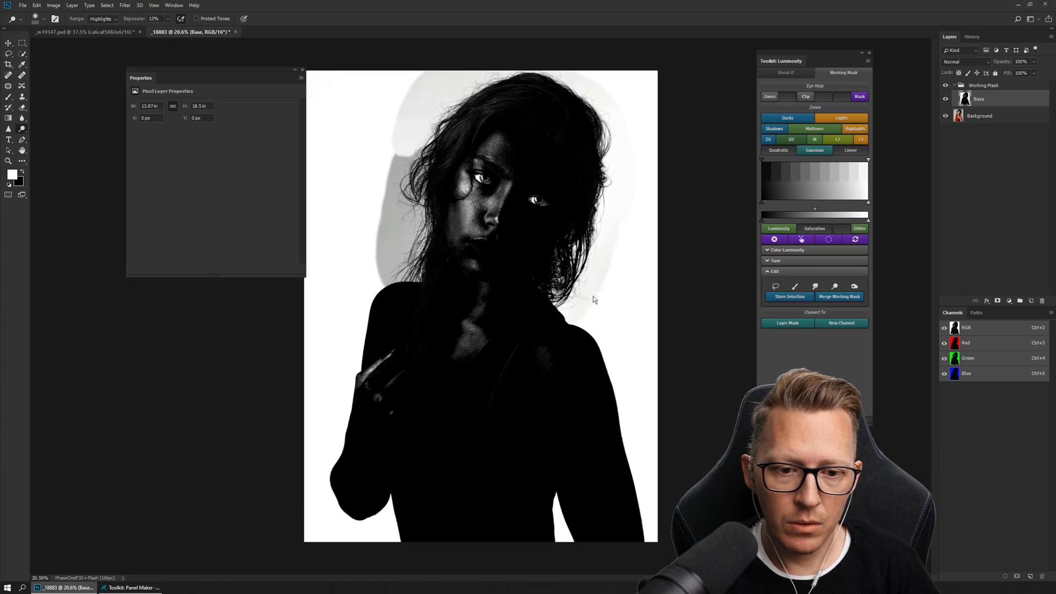
pyautogui.moveTo(593, 300); pyautogui.dragTo(578, 301)
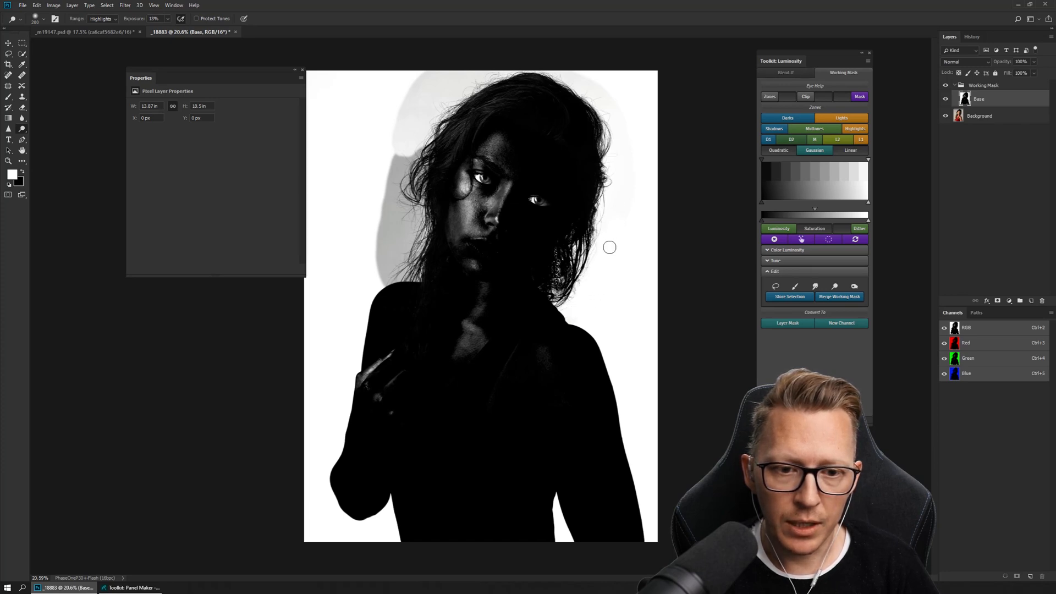
pyautogui.click(806, 95)
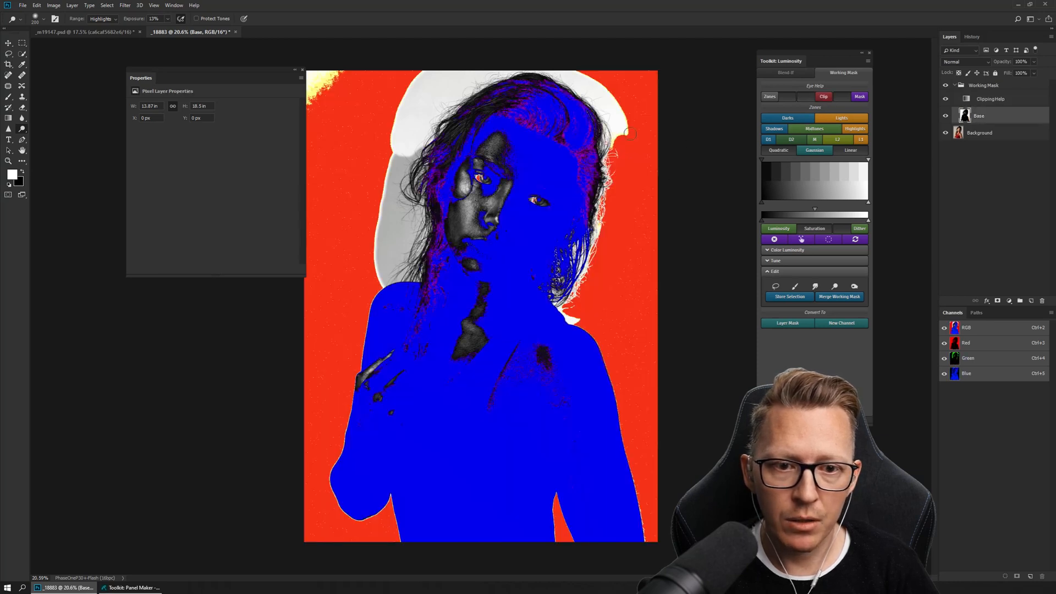
pyautogui.moveTo(622, 140)
pyautogui.mouseDown()
pyautogui.moveTo(612, 85)
pyautogui.moveTo(608, 106)
pyautogui.moveTo(554, 60)
pyautogui.moveTo(563, 70)
pyautogui.moveTo(490, 65)
pyautogui.moveTo(487, 74)
pyautogui.moveTo(500, 72)
pyautogui.moveTo(478, 73)
pyautogui.moveTo(438, 104)
pyautogui.moveTo(447, 97)
pyautogui.moveTo(392, 175)
pyautogui.moveTo(397, 154)
pyautogui.moveTo(379, 253)
pyautogui.moveTo(385, 220)
pyautogui.moveTo(383, 254)
pyautogui.moveTo(392, 229)
pyautogui.moveTo(385, 256)
pyautogui.moveTo(377, 228)
pyautogui.moveTo(397, 145)
pyautogui.moveTo(428, 96)
pyautogui.moveTo(420, 117)
pyautogui.moveTo(480, 53)
pyautogui.mouseUp()
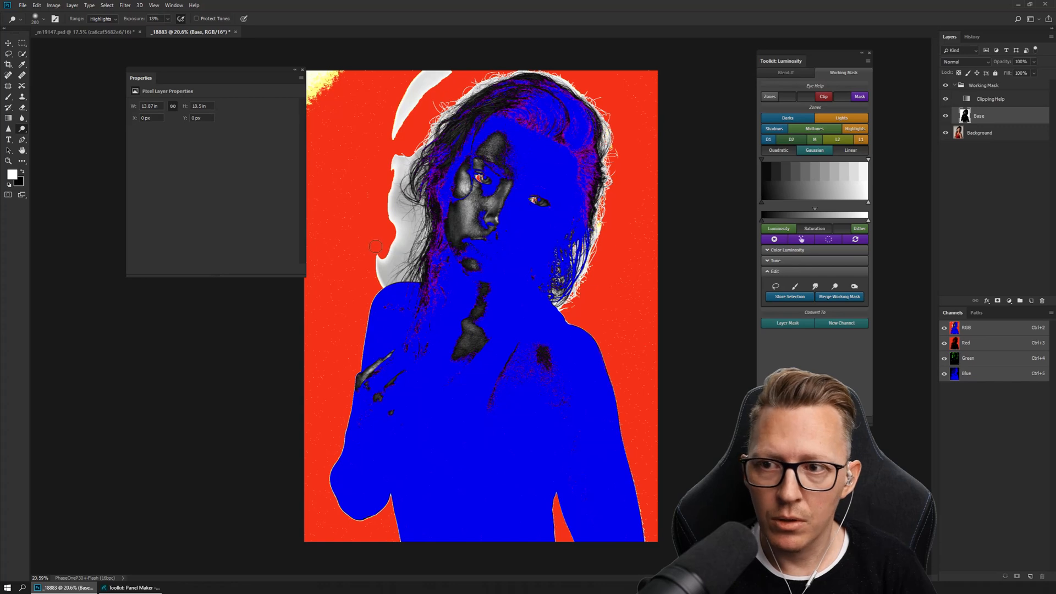
pyautogui.moveTo(129, 20); pyautogui.dragTo(129, 20)
pyautogui.click(105, 18)
pyautogui.click(99, 33)
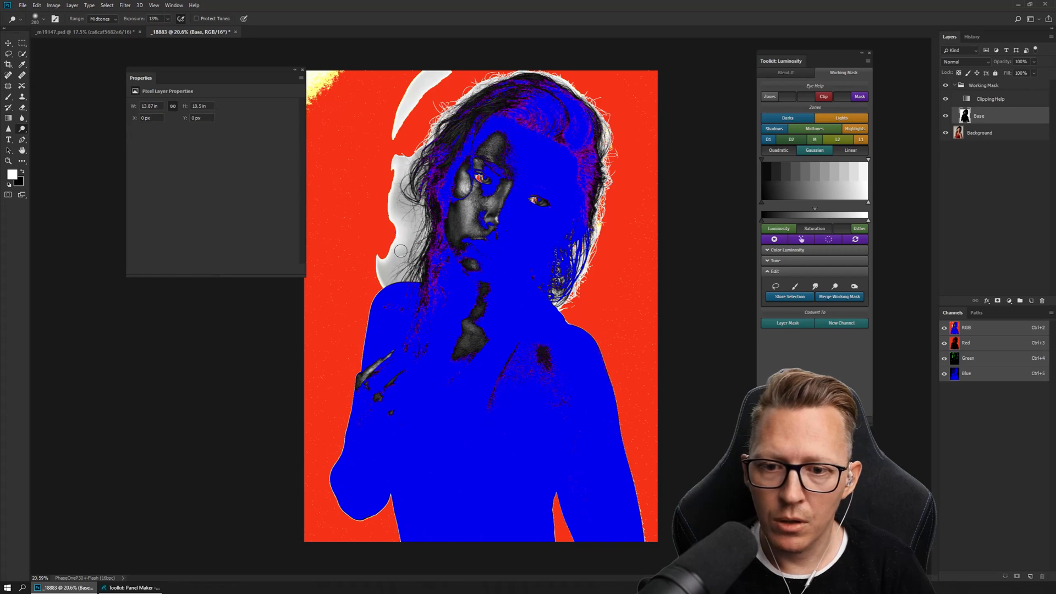
pyautogui.click(108, 20)
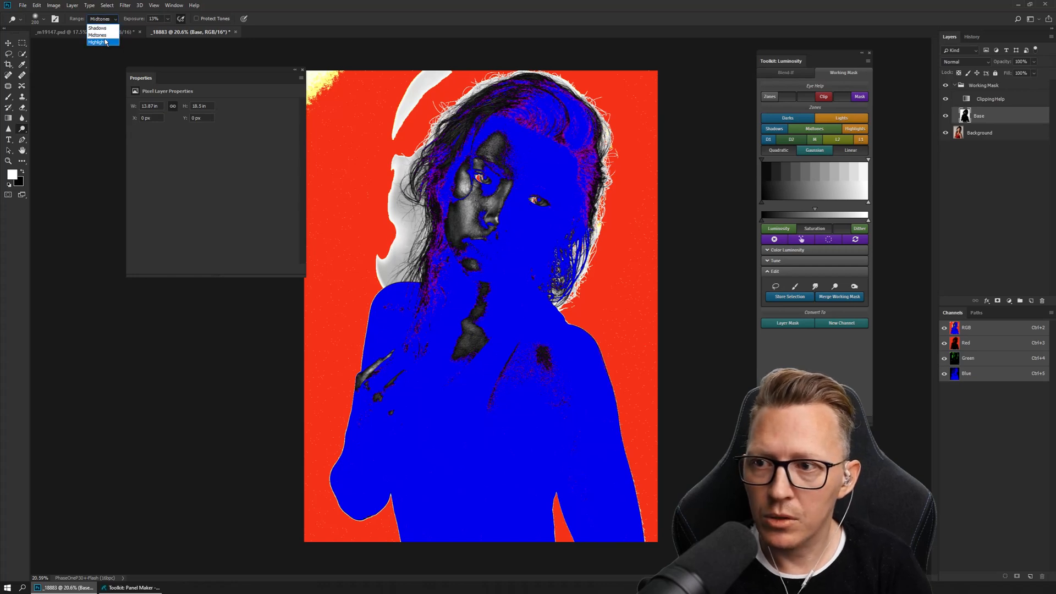
pyautogui.click(102, 42)
# Raise the Dodge exposure to 44% and whiten the grey background beside the hair on the left of the head.
pyautogui.moveTo(129, 19); pyautogui.dragTo(144, 21)
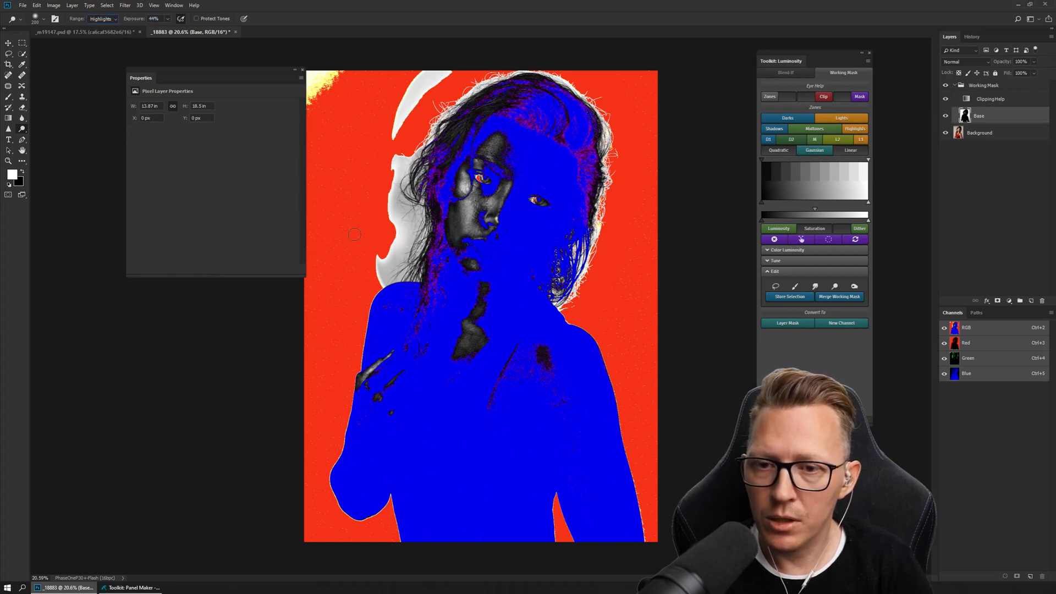
pyautogui.moveTo(401, 230)
pyautogui.mouseDown()
pyautogui.moveTo(416, 217)
pyautogui.moveTo(406, 253)
pyautogui.moveTo(384, 275)
pyautogui.moveTo(398, 274)
pyautogui.moveTo(379, 268)
pyautogui.moveTo(400, 214)
pyautogui.moveTo(397, 168)
pyautogui.moveTo(421, 128)
pyautogui.mouseUp()
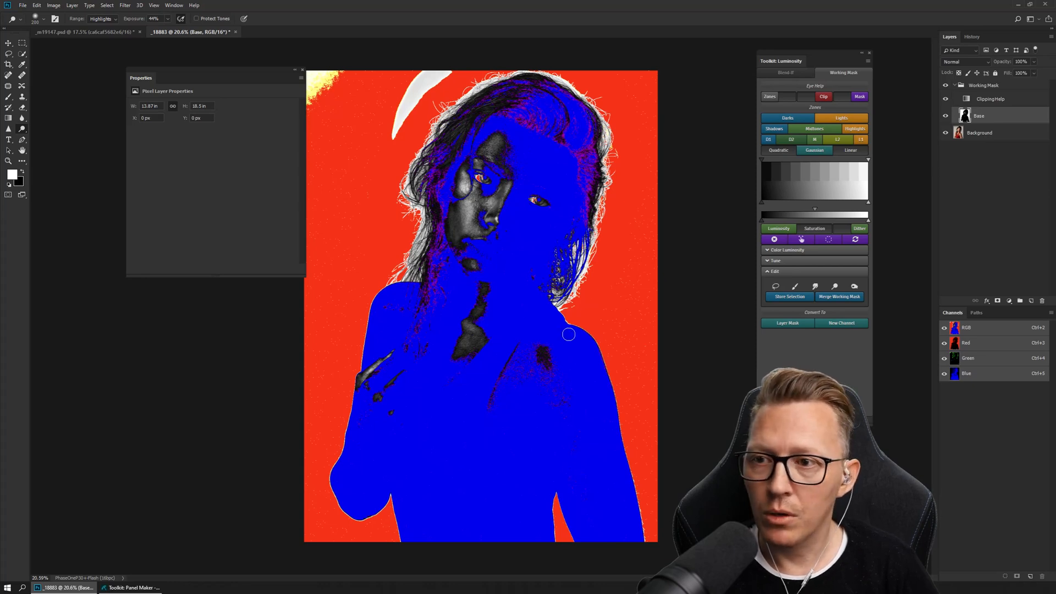
# Burn the Midtones at 100% exposure over the neck, chest, hand, hair and face edges to blacken the subject, then hide the Clip overlay.
pyautogui.click(855, 286)
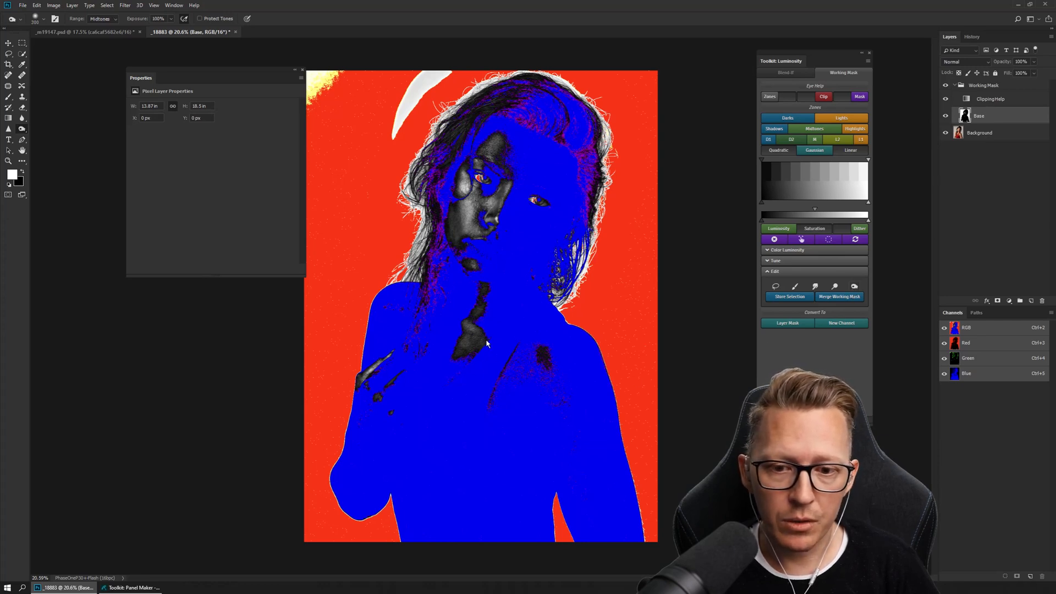
pyautogui.moveTo(476, 345)
pyautogui.mouseDown()
pyautogui.moveTo(478, 318)
pyautogui.moveTo(464, 346)
pyautogui.moveTo(485, 299)
pyautogui.moveTo(468, 338)
pyautogui.mouseUp()
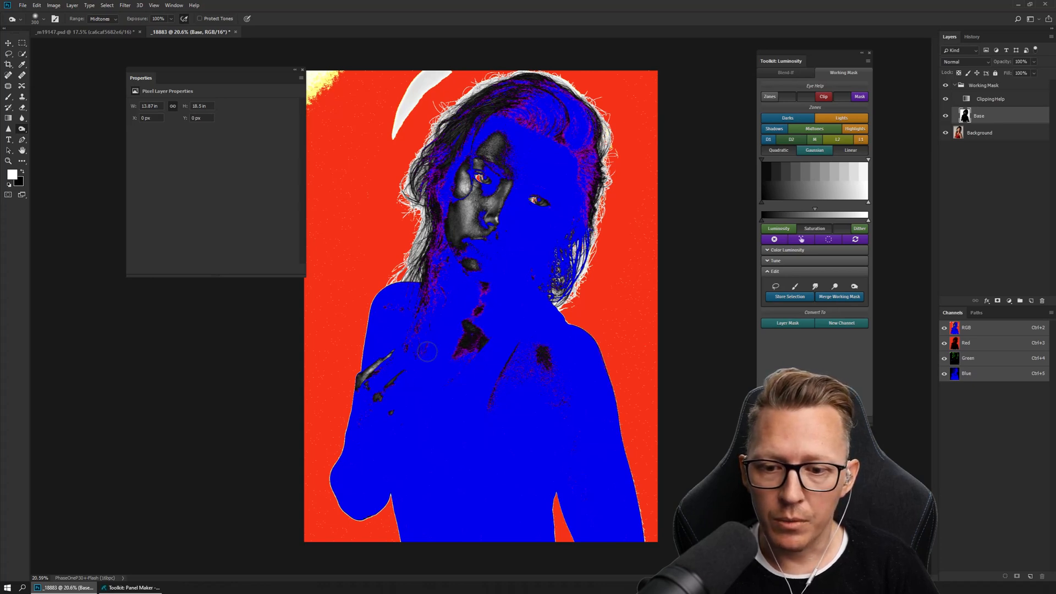
pyautogui.moveTo(394, 345); pyautogui.dragTo(371, 375)
pyautogui.moveTo(438, 217)
pyautogui.mouseDown()
pyautogui.moveTo(450, 155)
pyautogui.moveTo(434, 184)
pyautogui.moveTo(464, 127)
pyautogui.moveTo(425, 174)
pyautogui.moveTo(480, 100)
pyautogui.moveTo(477, 113)
pyautogui.moveTo(513, 93)
pyautogui.moveTo(561, 98)
pyautogui.moveTo(530, 89)
pyautogui.moveTo(584, 116)
pyautogui.moveTo(582, 142)
pyautogui.mouseUp()
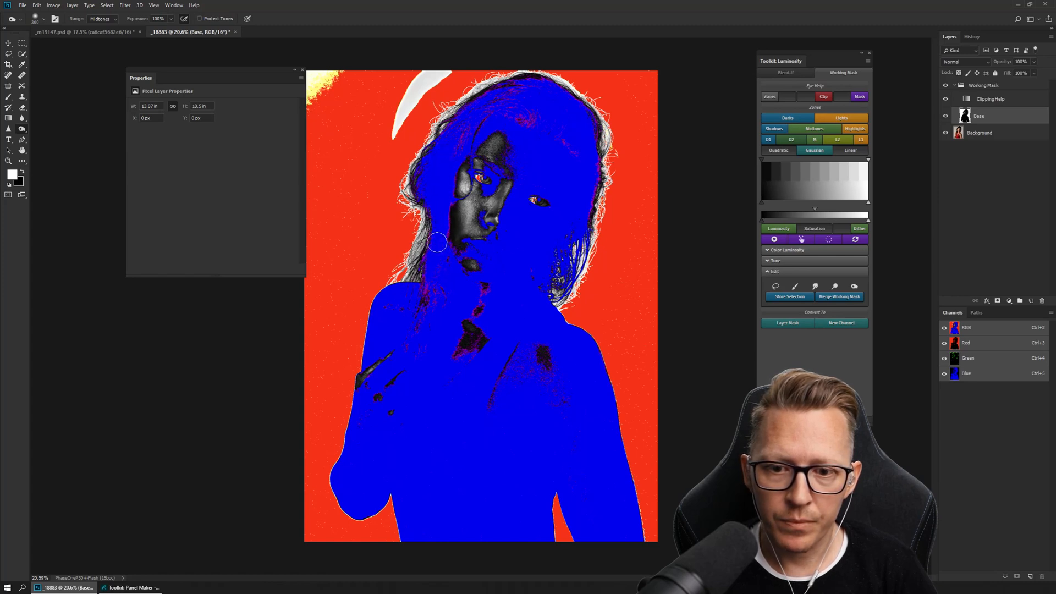
pyautogui.moveTo(490, 258)
pyautogui.mouseDown()
pyautogui.moveTo(469, 299)
pyautogui.moveTo(456, 198)
pyautogui.moveTo(439, 236)
pyautogui.mouseUp()
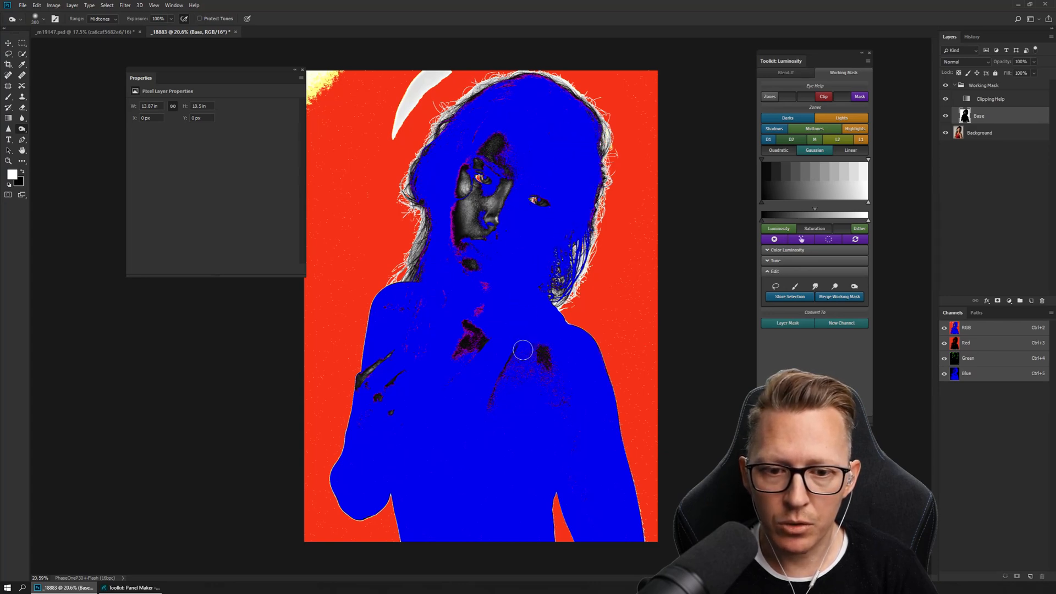
pyautogui.moveTo(451, 215); pyautogui.dragTo(460, 240)
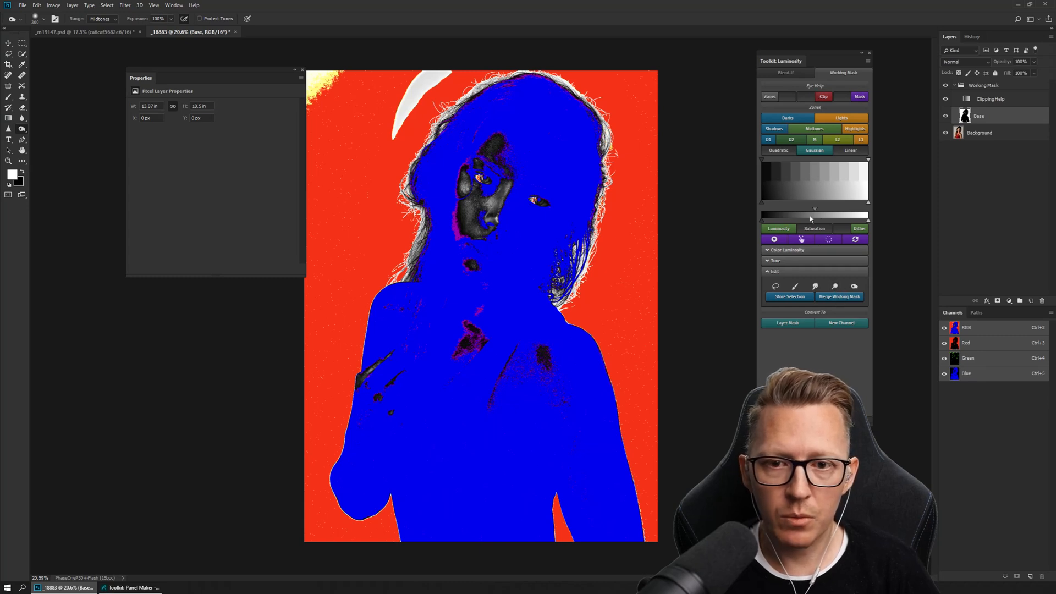
pyautogui.click(819, 98)
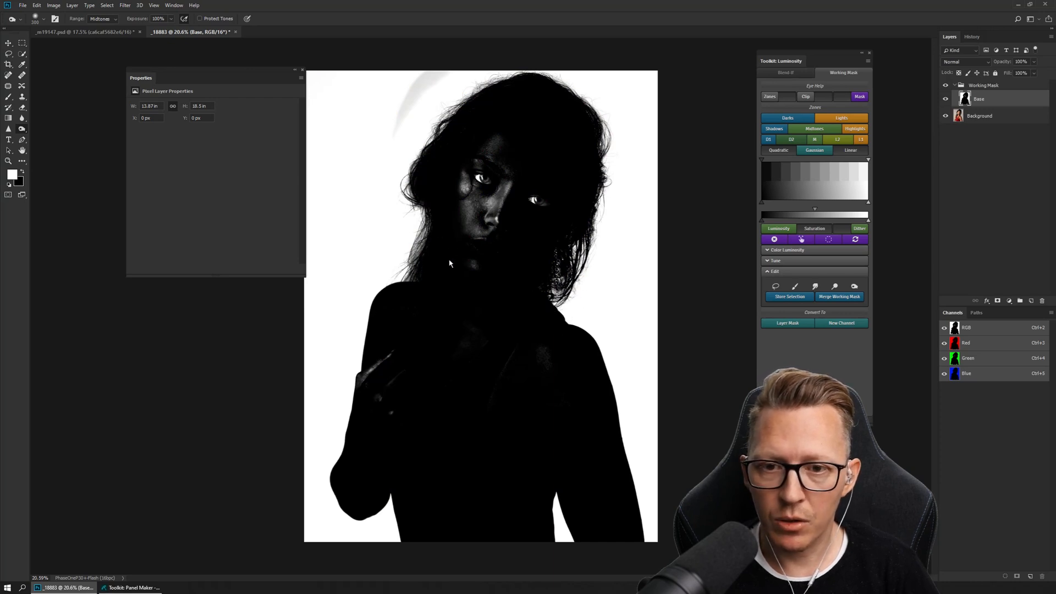
# Using the Clip overlay, dodge the background along the left hair edge and burn the dark hair above the left shoulder.
pyautogui.click(807, 97)
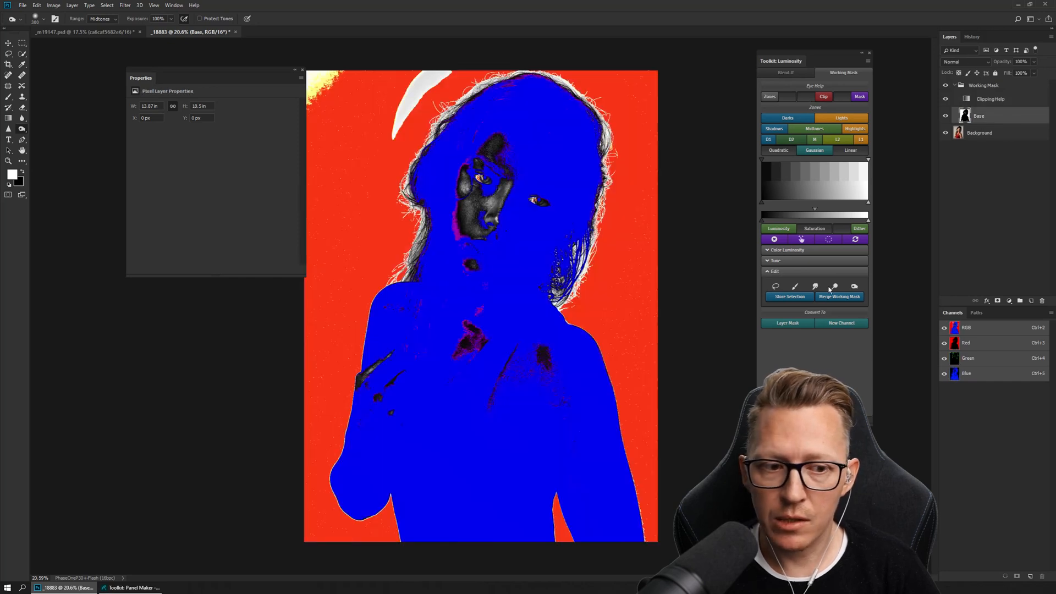
pyautogui.click(830, 289)
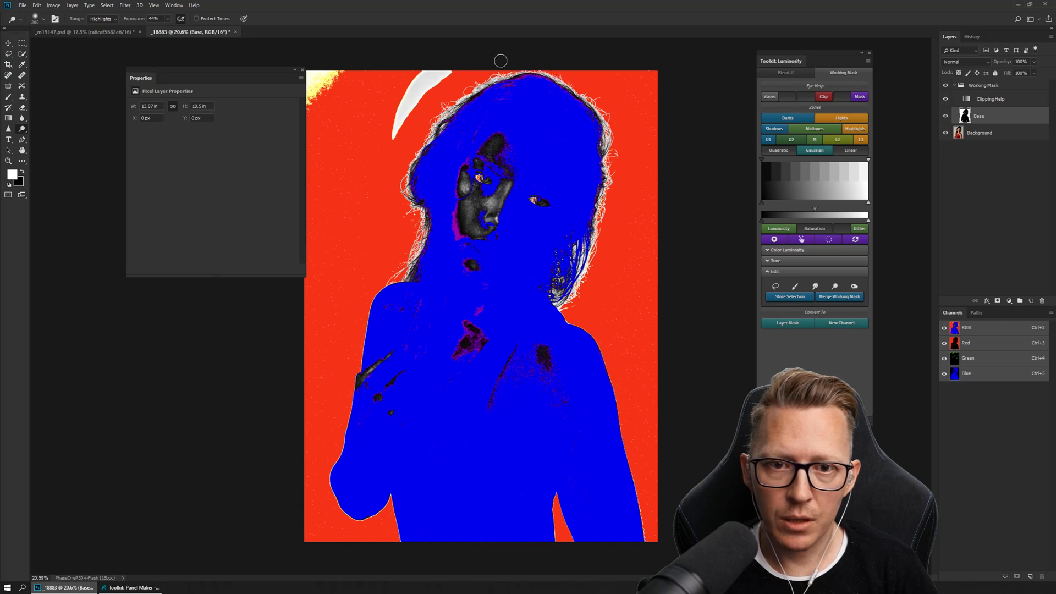
pyautogui.click(855, 287)
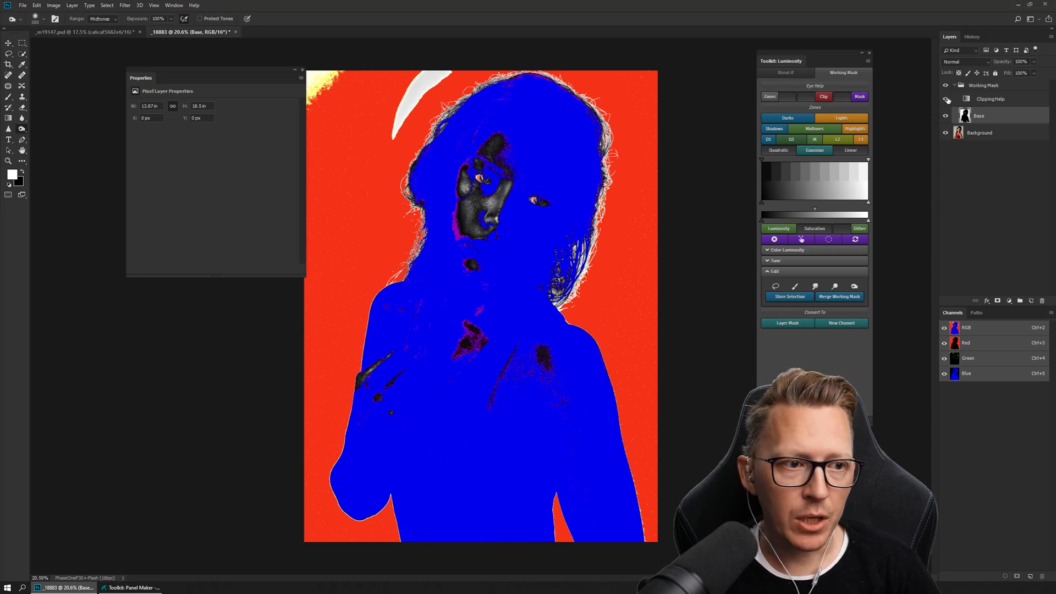
# Turn off the Clip overlay and compare the merged mask with the original photo by toggling the base layer's visibility.
pyautogui.click(819, 98)
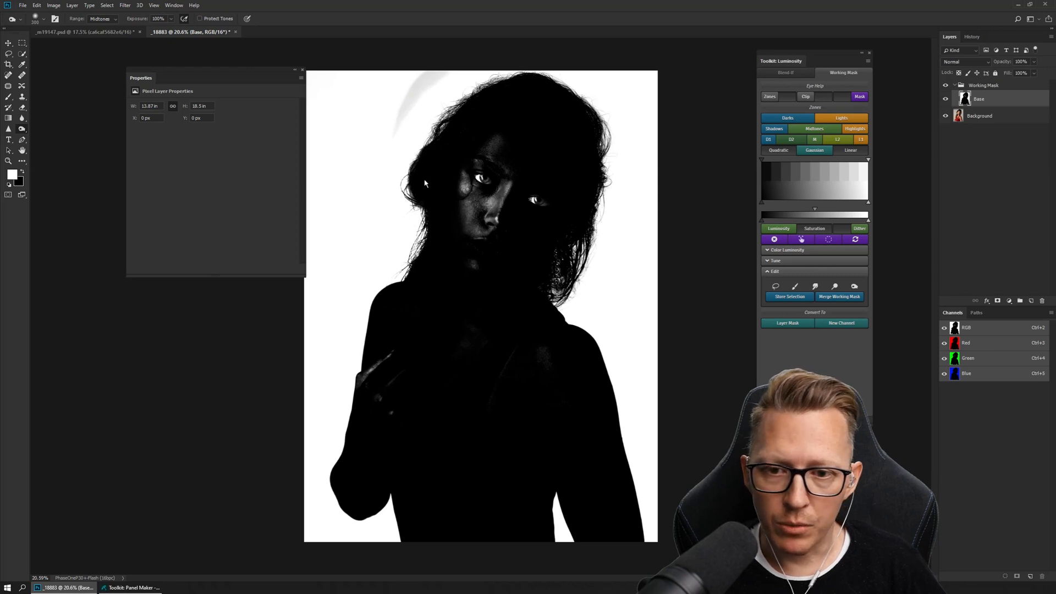
pyautogui.click(949, 99)
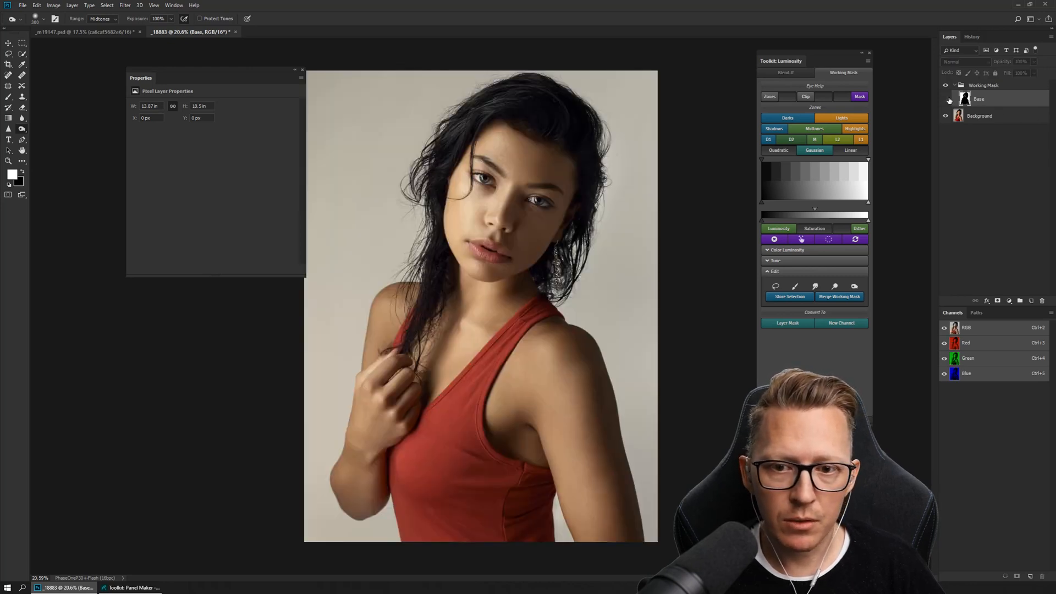
pyautogui.click(948, 100)
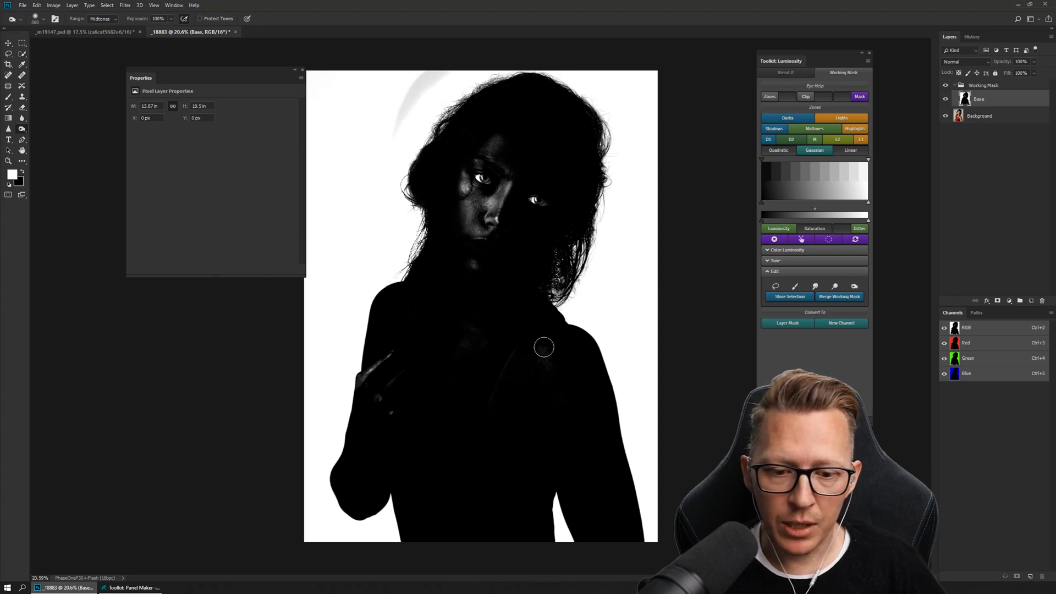
# Lasso the chest and hand area inside the subject, fill it with black, and deselect.
pyautogui.press('l')
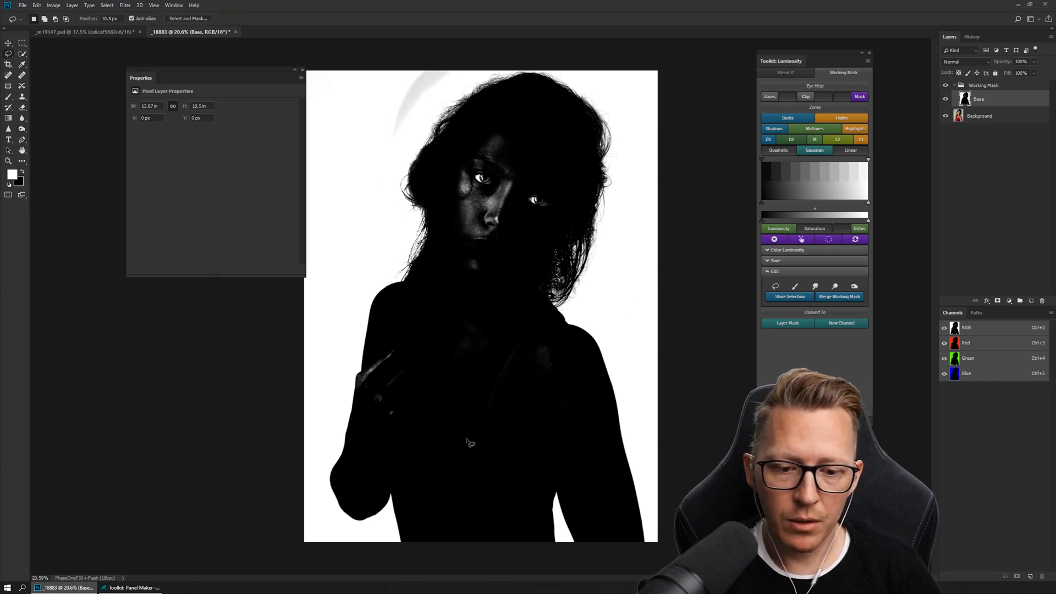
pyautogui.moveTo(377, 336)
pyautogui.mouseDown()
pyautogui.moveTo(356, 396)
pyautogui.moveTo(391, 442)
pyautogui.moveTo(484, 462)
pyautogui.moveTo(577, 445)
pyautogui.moveTo(583, 392)
pyautogui.moveTo(559, 347)
pyautogui.moveTo(511, 300)
pyautogui.moveTo(454, 282)
pyautogui.moveTo(407, 319)
pyautogui.mouseUp()
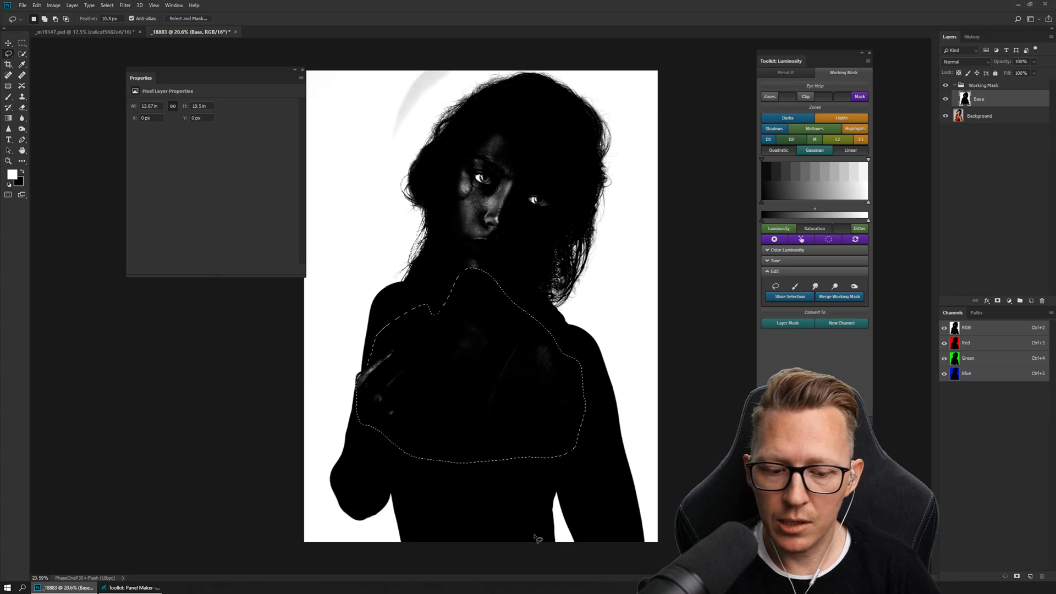
pyautogui.press('Delete')
pyautogui.hotkey('ctrl', 'z')
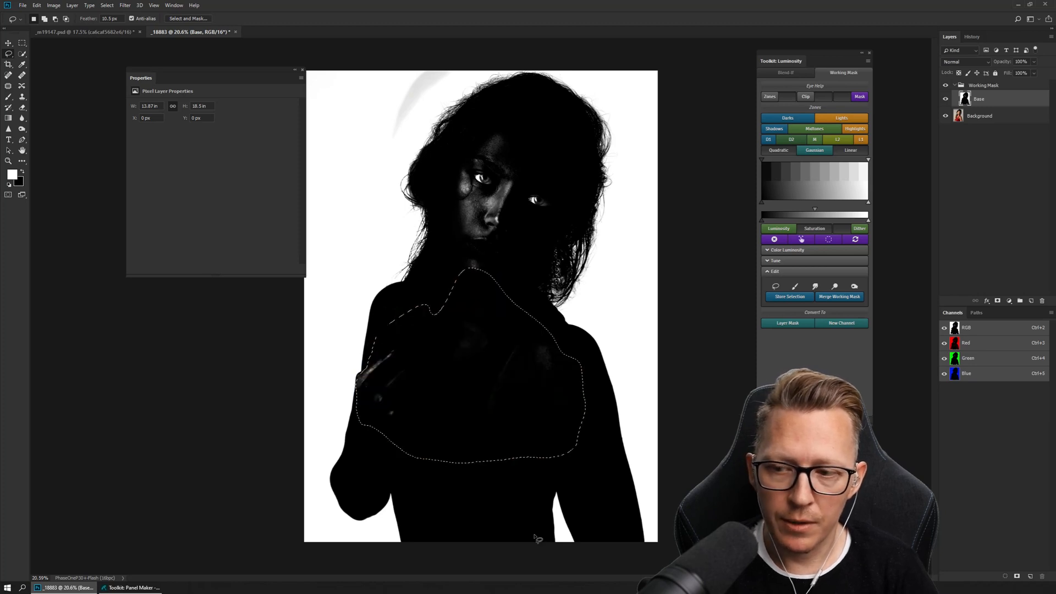
pyautogui.press('x')
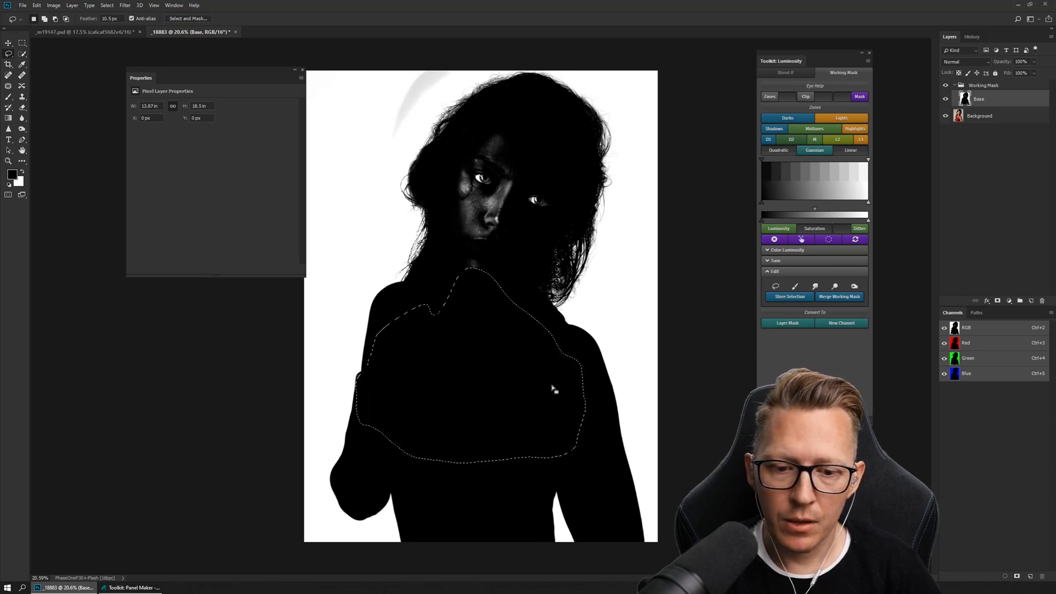
pyautogui.hotkey('ctrl', 'd')
# Lasso the face inside the hairline, fill it with black, and deselect.
pyautogui.moveTo(448, 227)
pyautogui.mouseDown()
pyautogui.moveTo(480, 309)
pyautogui.moveTo(533, 262)
pyautogui.moveTo(570, 206)
pyautogui.moveTo(573, 133)
pyautogui.moveTo(503, 118)
pyautogui.moveTo(455, 145)
pyautogui.moveTo(436, 191)
pyautogui.moveTo(440, 292)
pyautogui.mouseUp()
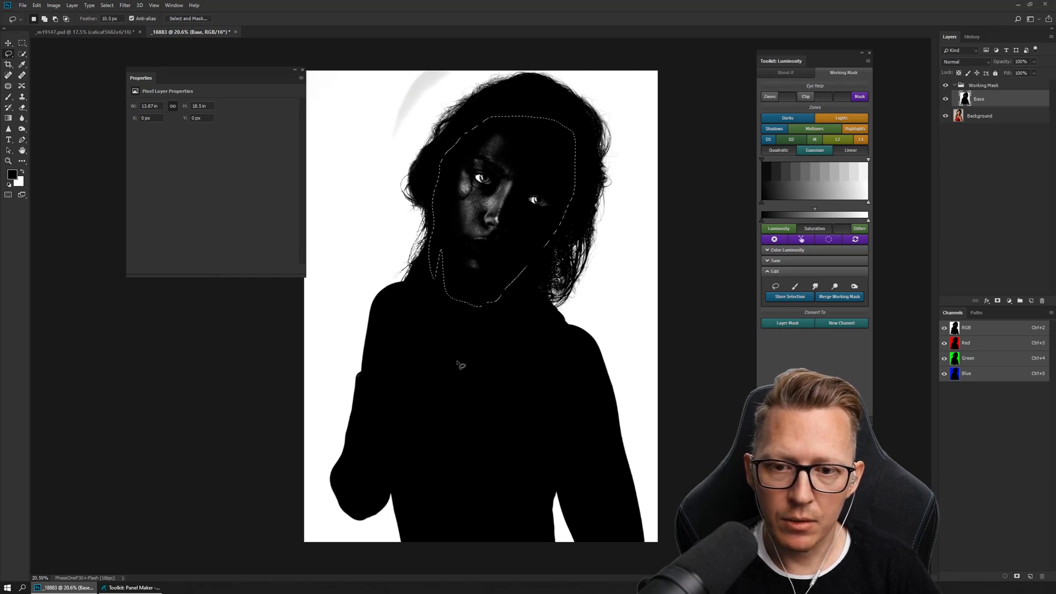
pyautogui.hotkey('alt', 'BackSpace')
pyautogui.hotkey('ctrl', 'd')
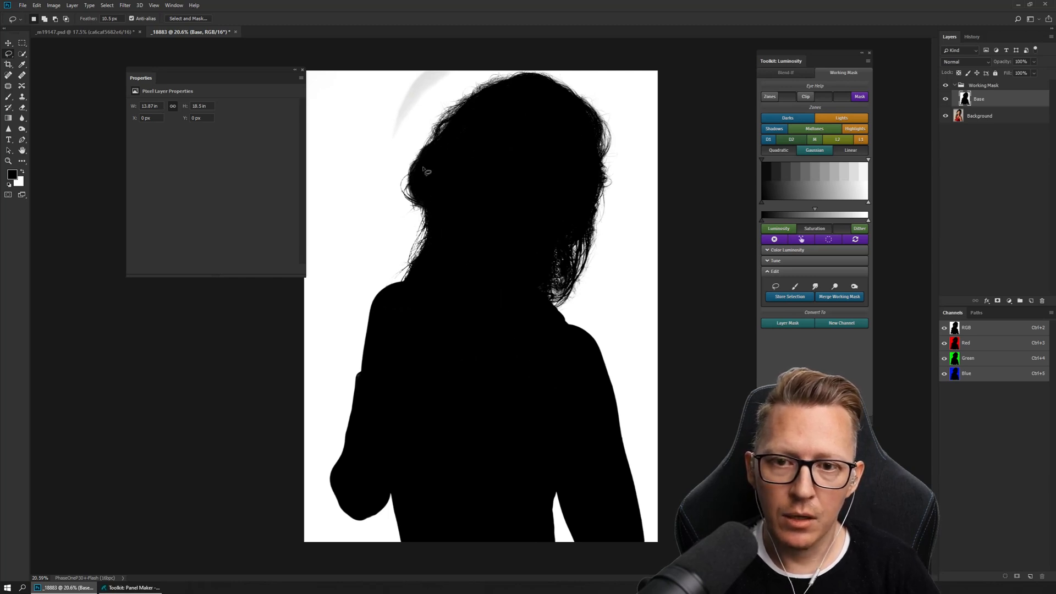
# Lasso the background along the left side and upper left of the head, fill it with white, and deselect.
pyautogui.moveTo(372, 110)
pyautogui.mouseDown()
pyautogui.moveTo(444, 101)
pyautogui.moveTo(331, 148)
pyautogui.moveTo(373, 143)
pyautogui.mouseUp()
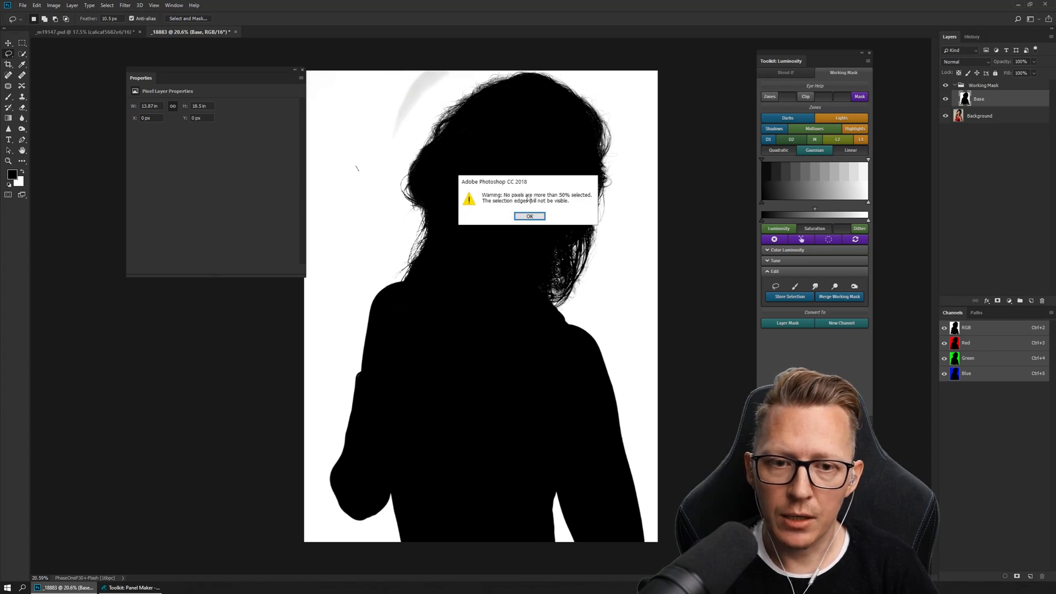
pyautogui.click(529, 216)
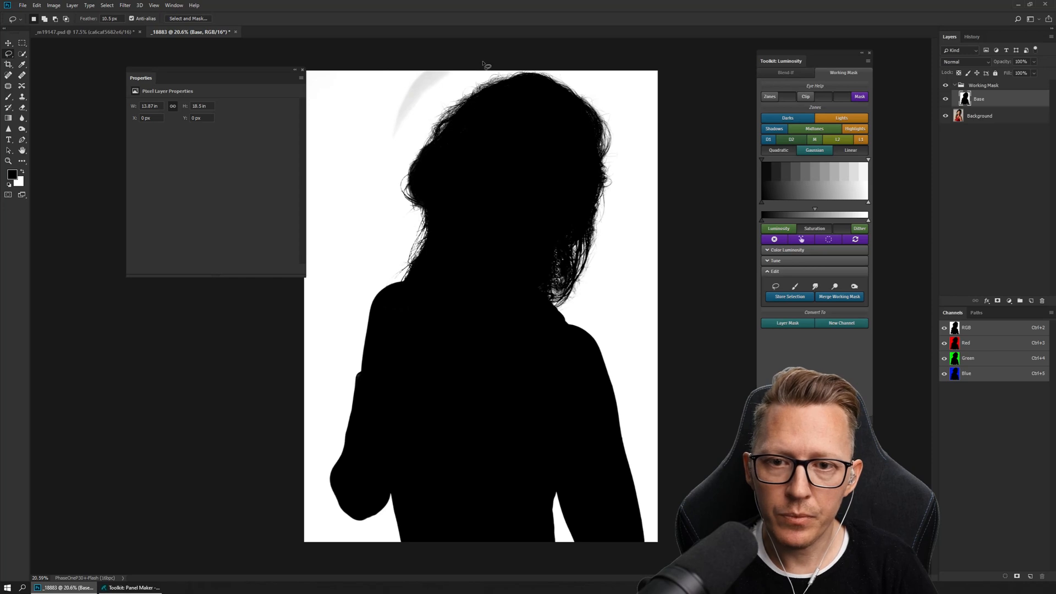
pyautogui.moveTo(484, 65)
pyautogui.mouseDown()
pyautogui.moveTo(379, 171)
pyautogui.moveTo(374, 238)
pyautogui.moveTo(323, 412)
pyautogui.moveTo(317, 509)
pyautogui.moveTo(282, 483)
pyautogui.moveTo(263, 182)
pyautogui.moveTo(309, 1)
pyautogui.moveTo(493, 21)
pyautogui.moveTo(480, 55)
pyautogui.mouseUp()
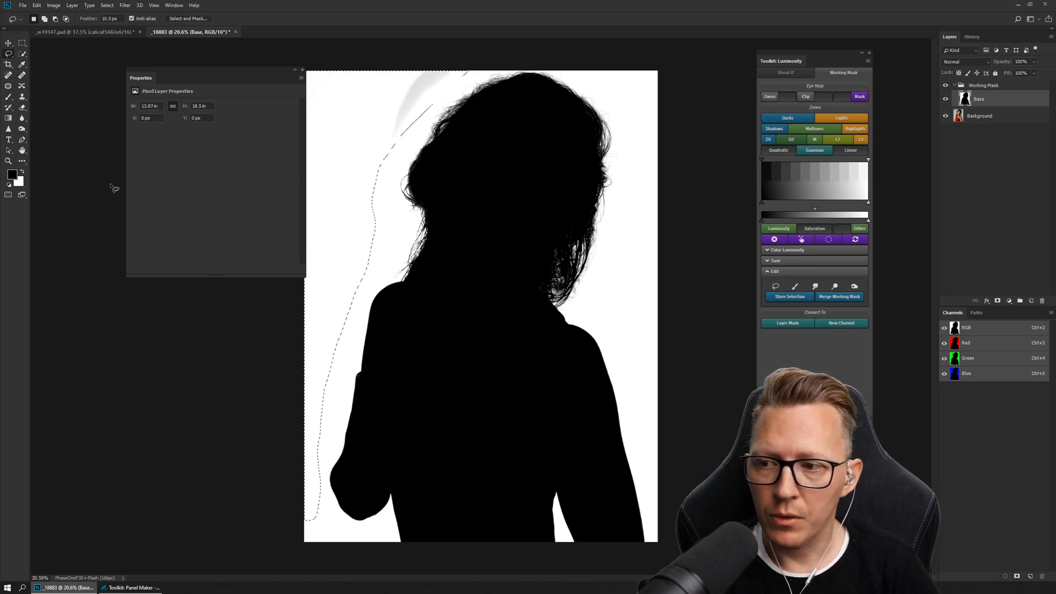
pyautogui.press('x')
pyautogui.hotkey('alt', 'BackSpace')
pyautogui.hotkey('ctrl', 'd')
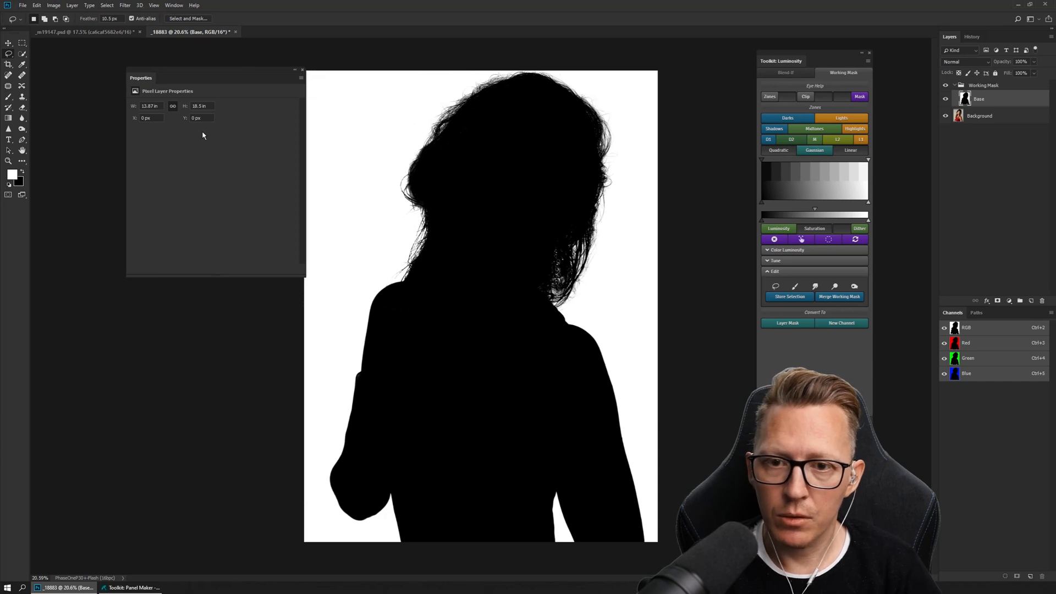
# Turn on the Clip overlay, lasso the impure patches along the background's top edge, and fill them with white.
pyautogui.click(811, 96)
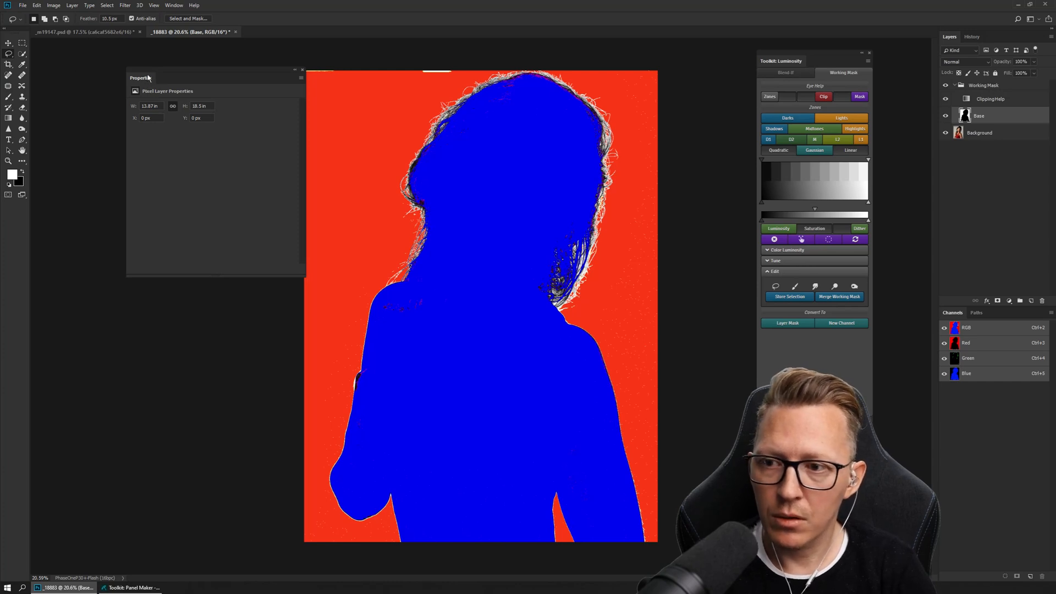
pyautogui.moveTo(146, 76); pyautogui.dragTo(106, 70)
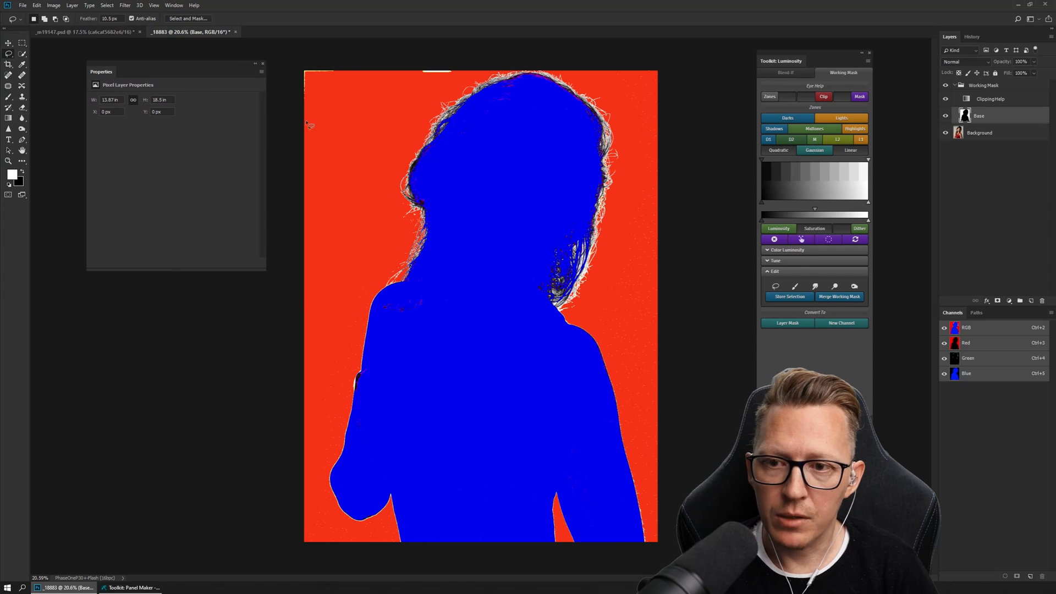
pyautogui.moveTo(295, 122)
pyautogui.mouseDown()
pyautogui.moveTo(474, 67)
pyautogui.moveTo(432, 48)
pyautogui.moveTo(286, 38)
pyautogui.moveTo(265, 126)
pyautogui.mouseUp()
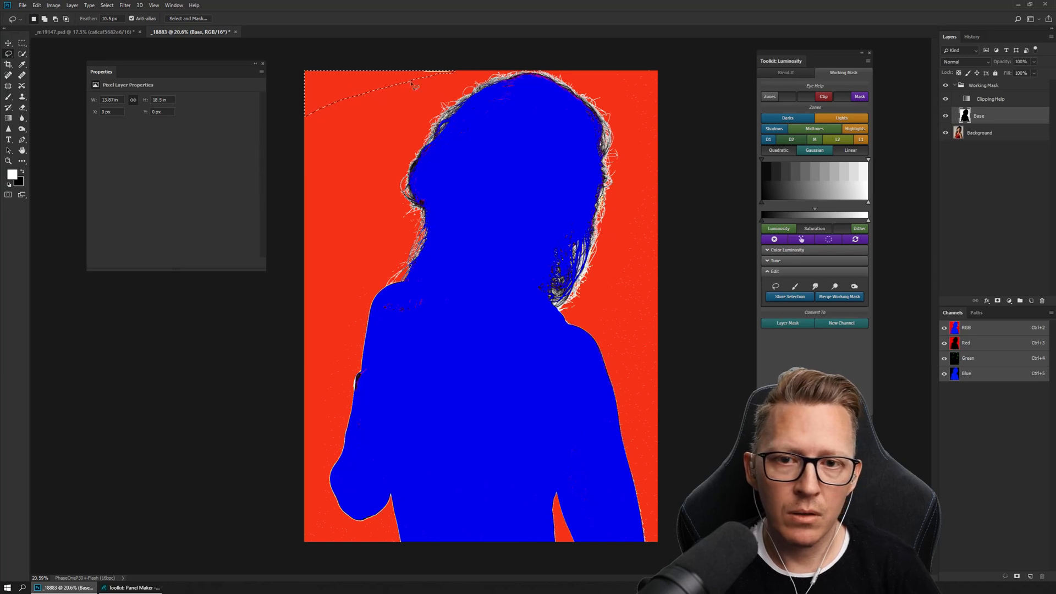
pyautogui.hotkey('ctrl', 'd')
pyautogui.moveTo(412, 81)
pyautogui.mouseDown()
pyautogui.moveTo(466, 63)
pyautogui.moveTo(445, 36)
pyautogui.moveTo(385, 65)
pyautogui.mouseUp()
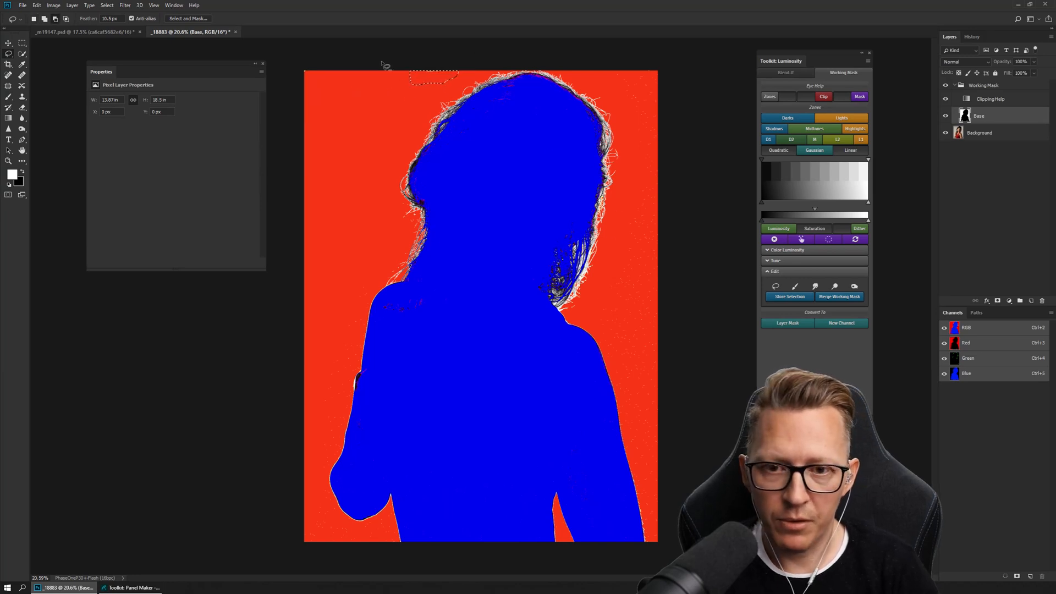
# Set the lasso's feather to 0 px.
pyautogui.click(88, 18)
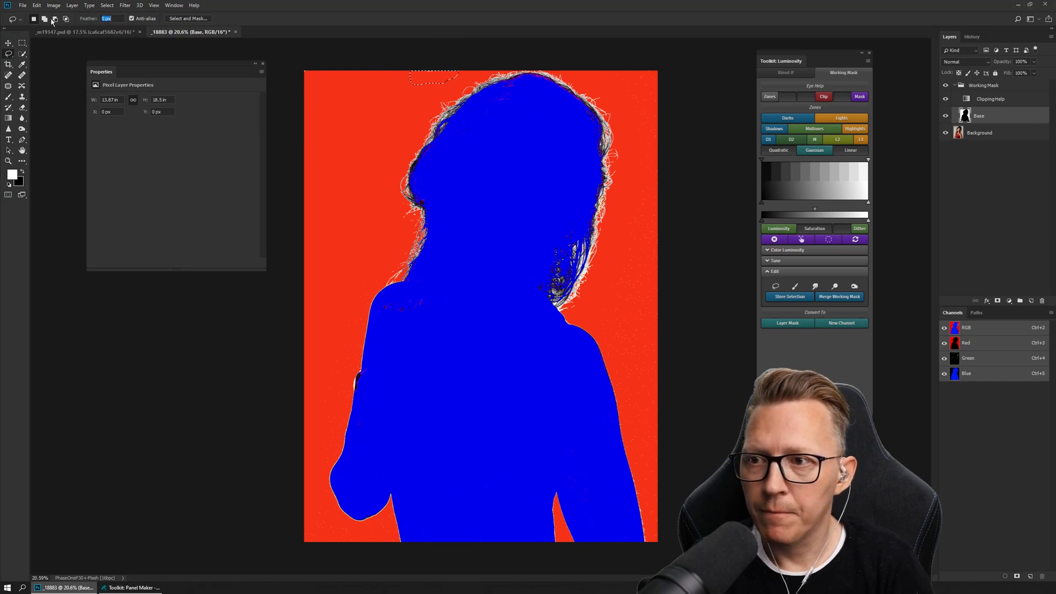
pyautogui.write('0.1')
pyautogui.press('Return')
# Deselect and paint the impure spot on the edge of the subject's raised arm black with the Overlay-mode brush.
pyautogui.press('b')
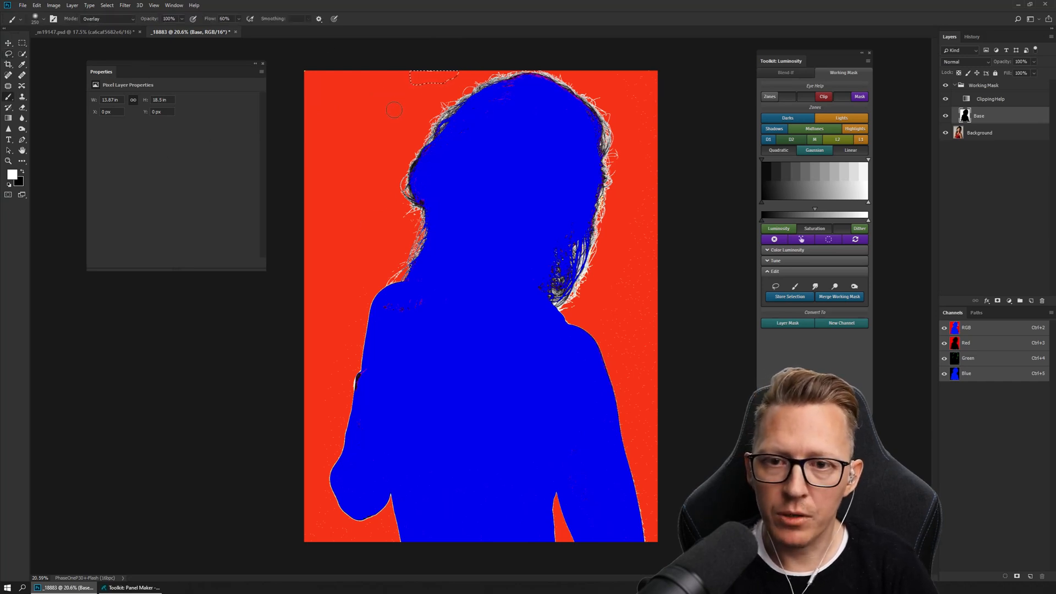
pyautogui.hotkey('ctrl', 'd')
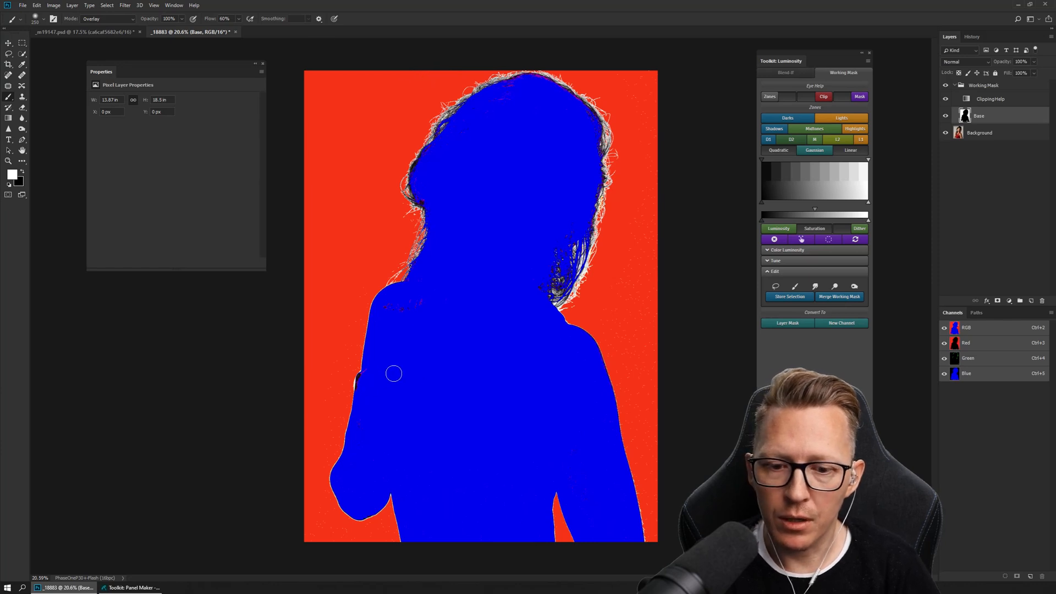
pyautogui.press('x')
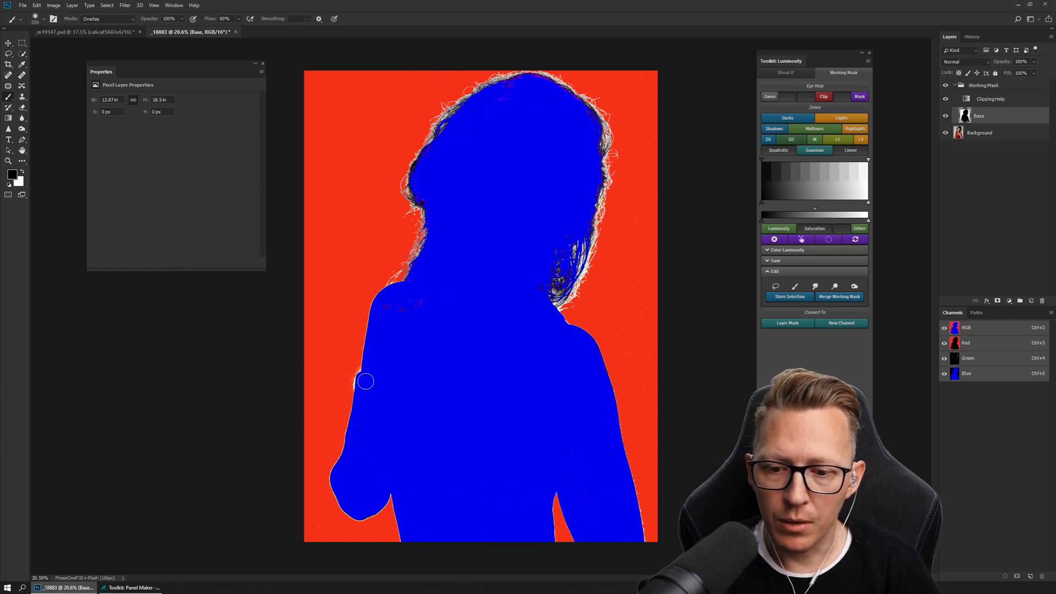
pyautogui.press('x')
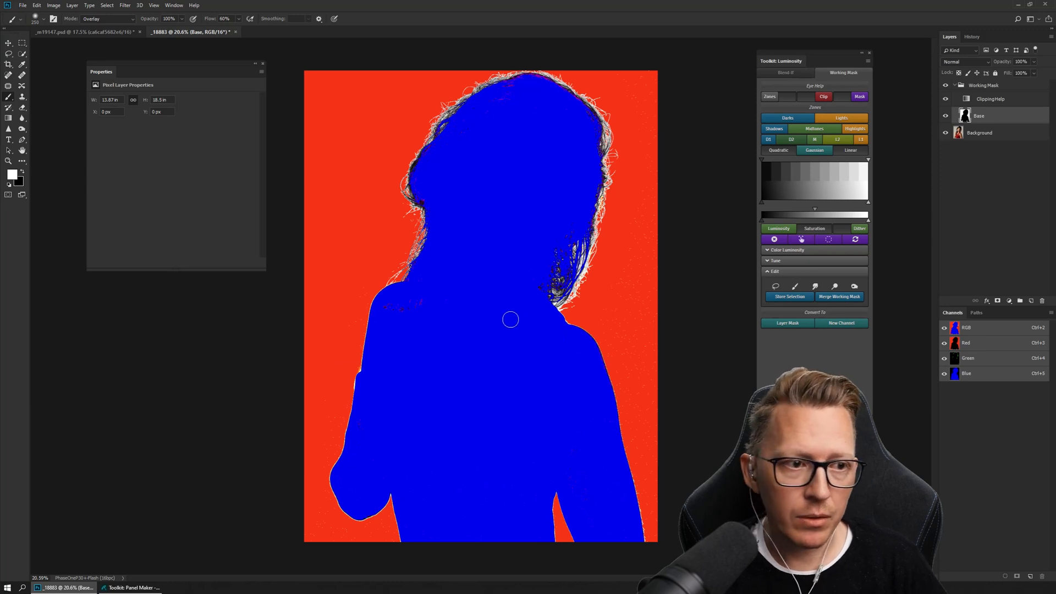
# Turn off the Clip overlay and invert the mask so the subject is white on a black background.
pyautogui.click(821, 98)
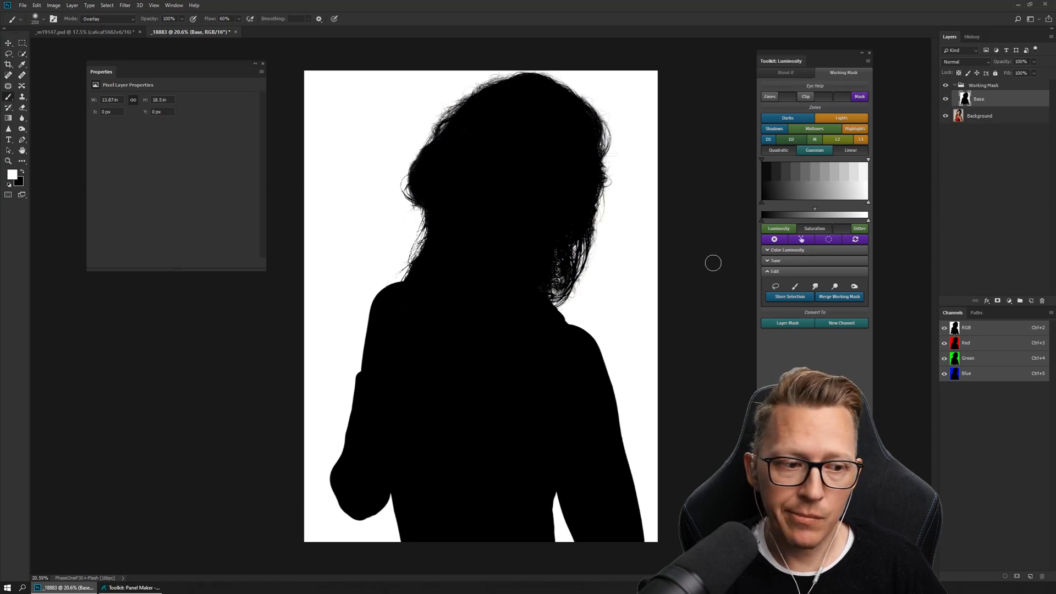
pyautogui.hotkey('ctrl', 'i')
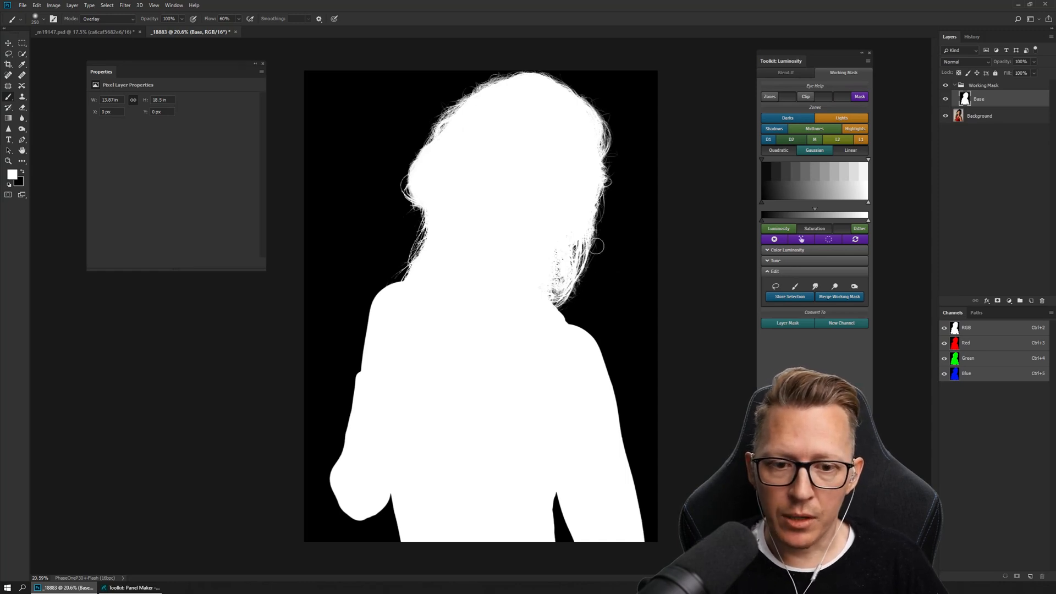
# Paint out the black specks inside the lower hair with a smaller white brush in Normal mode.
pyautogui.press('z')
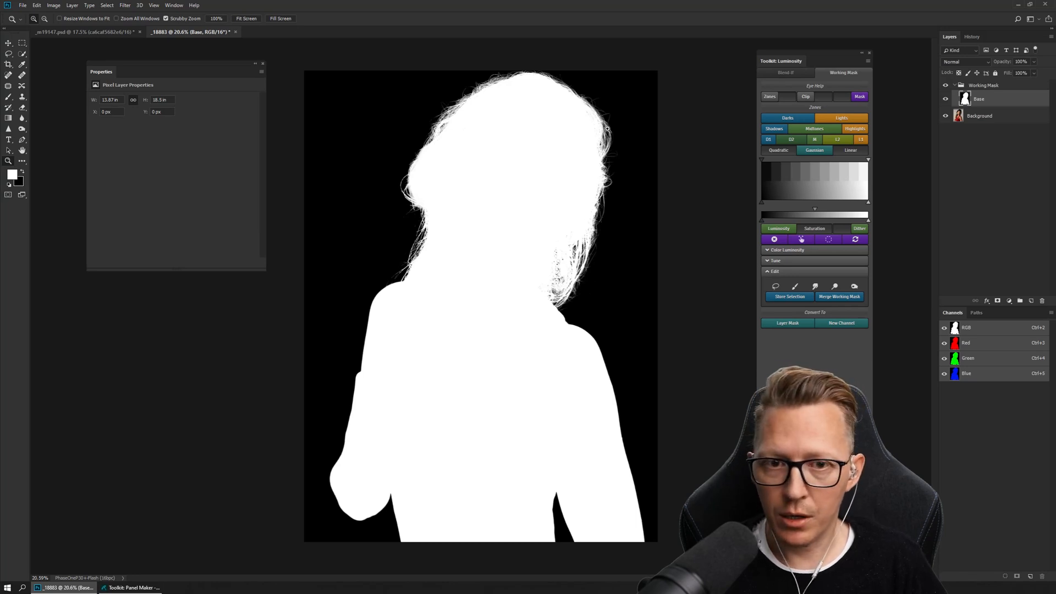
pyautogui.moveTo(607, 128); pyautogui.dragTo(663, 209)
pyautogui.moveTo(637, 364); pyautogui.dragTo(421, 72)
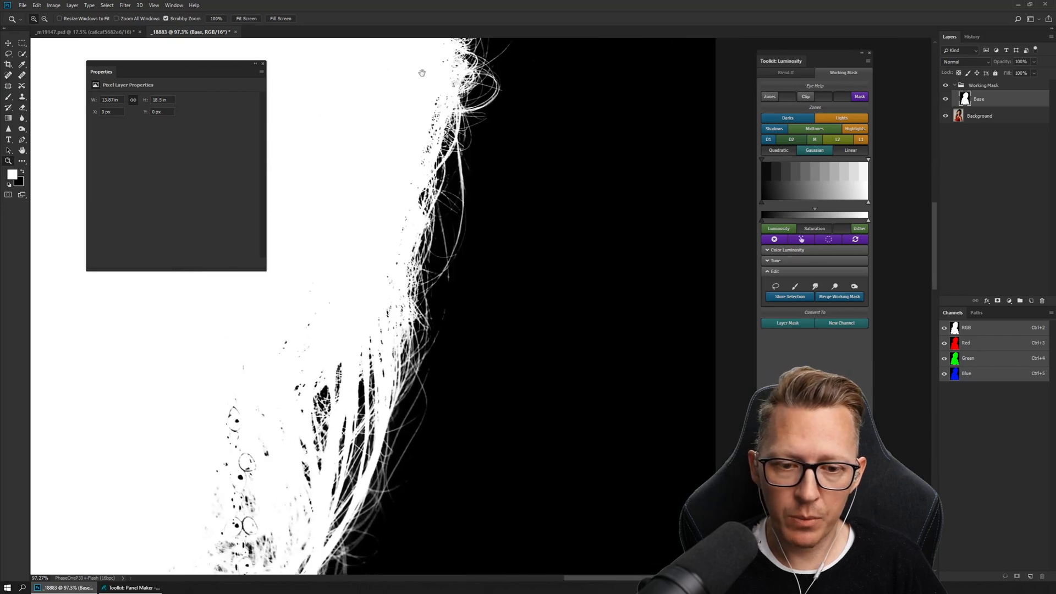
pyautogui.moveTo(355, 395); pyautogui.dragTo(483, 69)
pyautogui.moveTo(490, 269); pyautogui.dragTo(419, 498)
pyautogui.moveTo(473, 330); pyautogui.dragTo(501, 222)
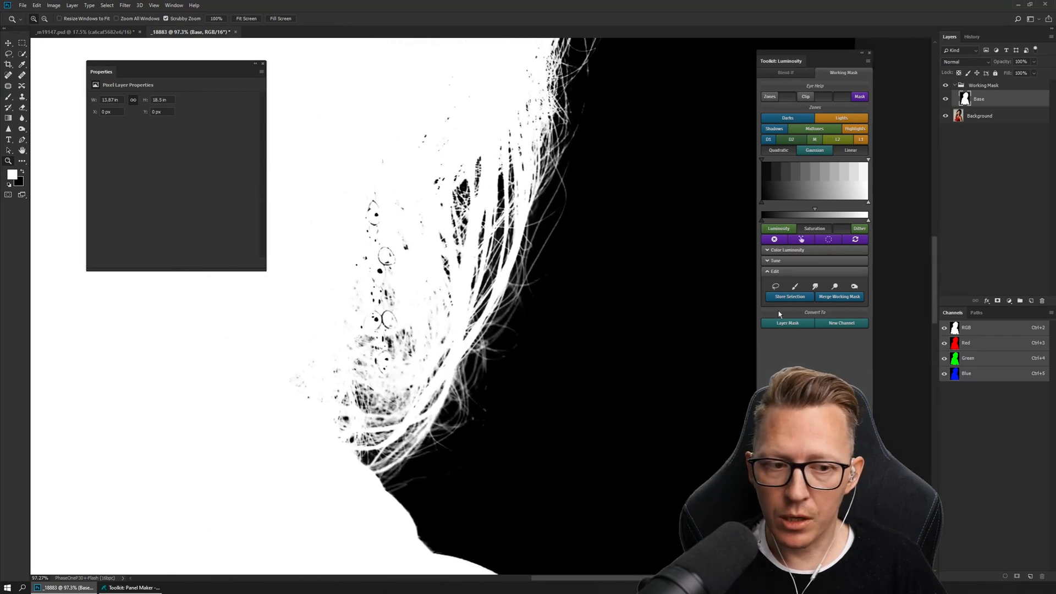
pyautogui.click(795, 286)
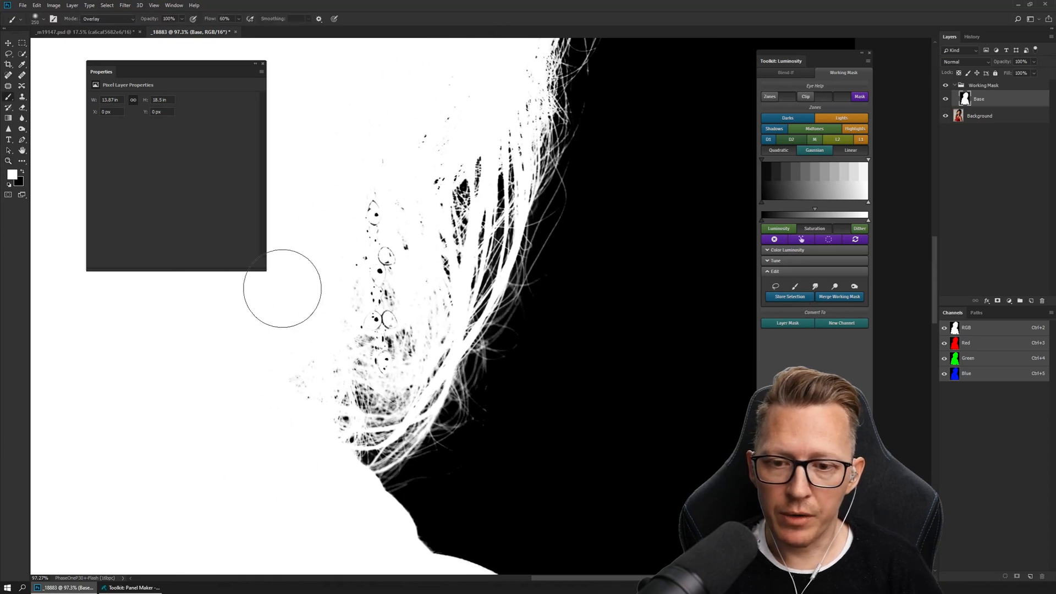
pyautogui.press('[')
pyautogui.press('[')
pyautogui.press('[')
pyautogui.press('[')
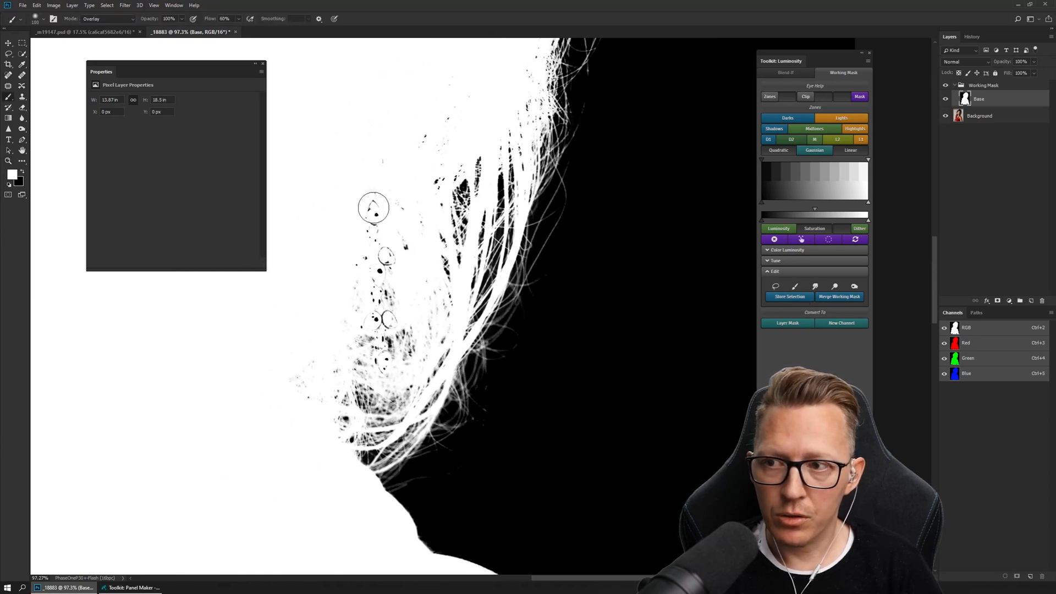
pyautogui.click(117, 18)
pyautogui.click(118, 27)
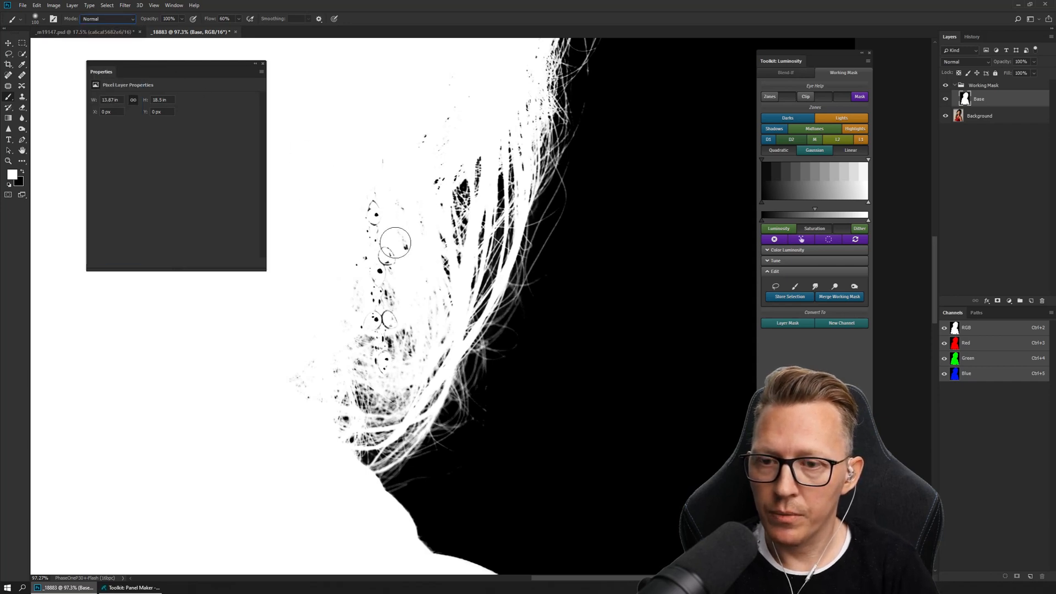
pyautogui.moveTo(389, 236)
pyautogui.mouseDown()
pyautogui.moveTo(375, 214)
pyautogui.moveTo(369, 309)
pyautogui.moveTo(388, 277)
pyautogui.moveTo(377, 317)
pyautogui.moveTo(396, 274)
pyautogui.moveTo(378, 157)
pyautogui.moveTo(362, 182)
pyautogui.moveTo(408, 133)
pyautogui.mouseUp()
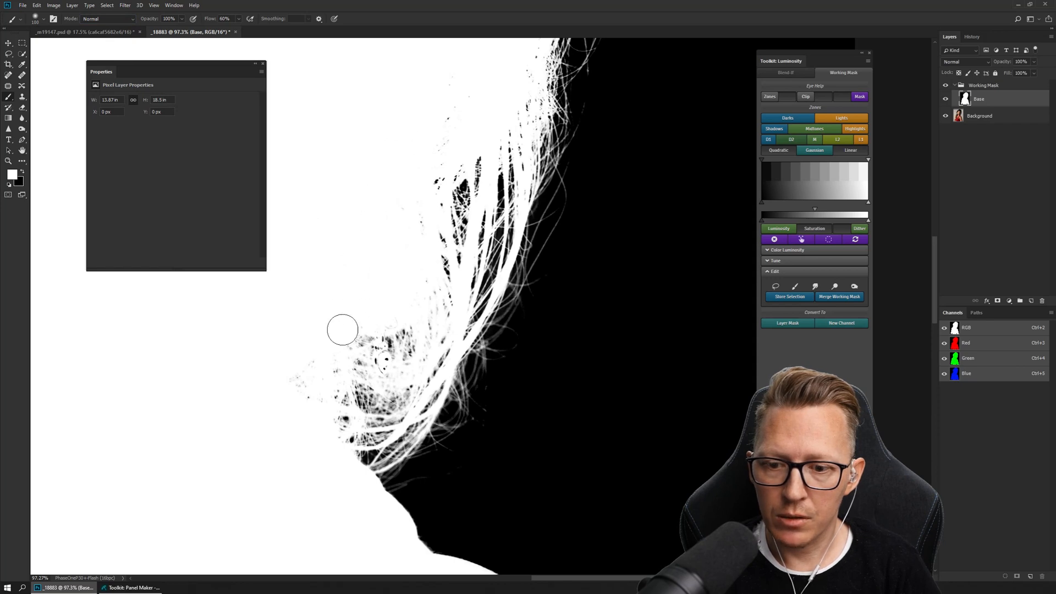
pyautogui.press('z')
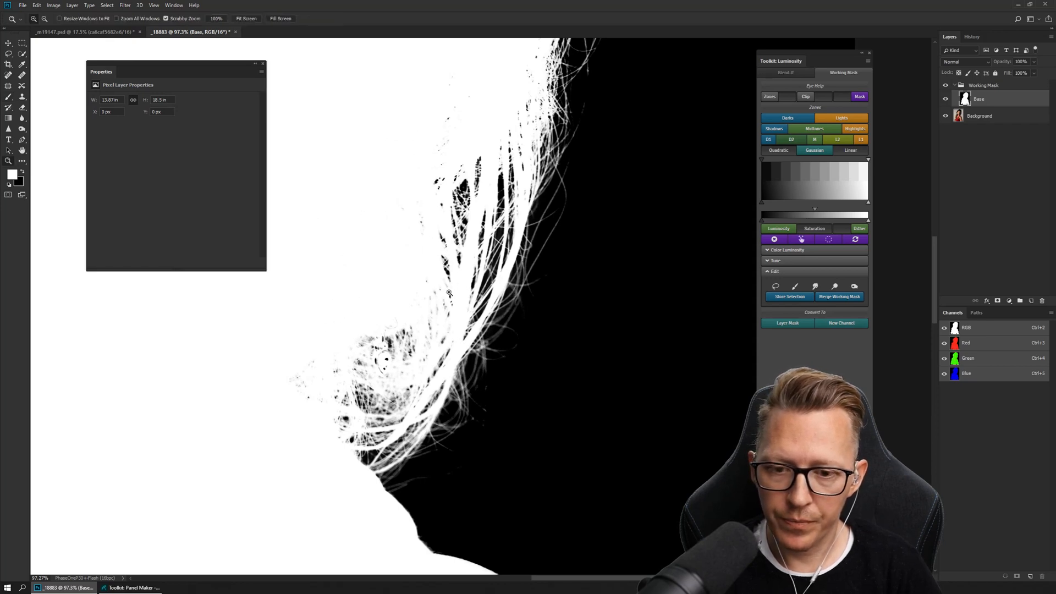
pyautogui.moveTo(449, 292); pyautogui.dragTo(373, 313)
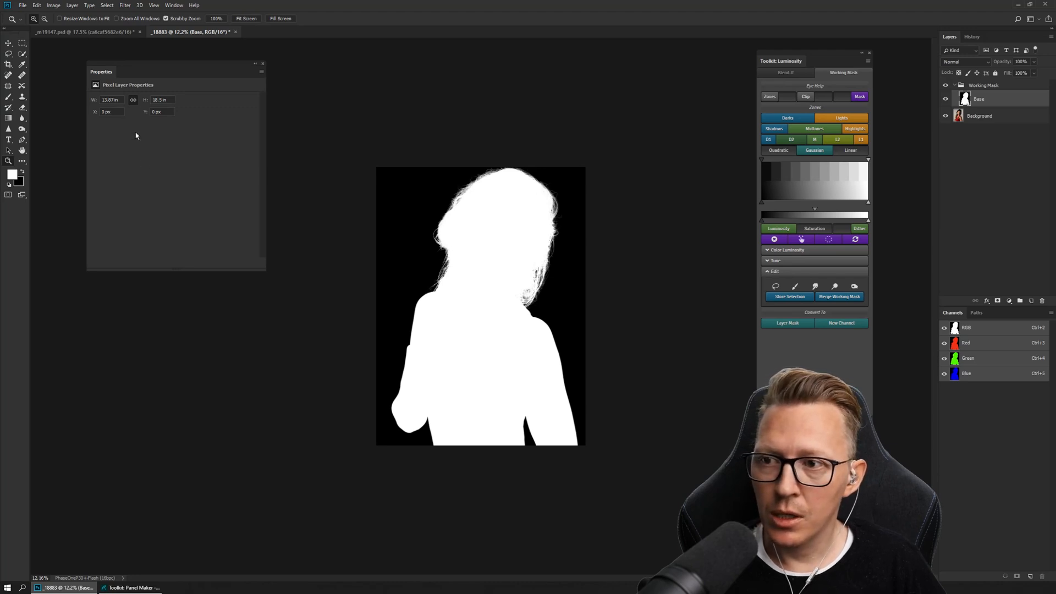
# Switch to the _m19147.psd document and compare its saved mask channel with the RGB photo.
pyautogui.click(111, 33)
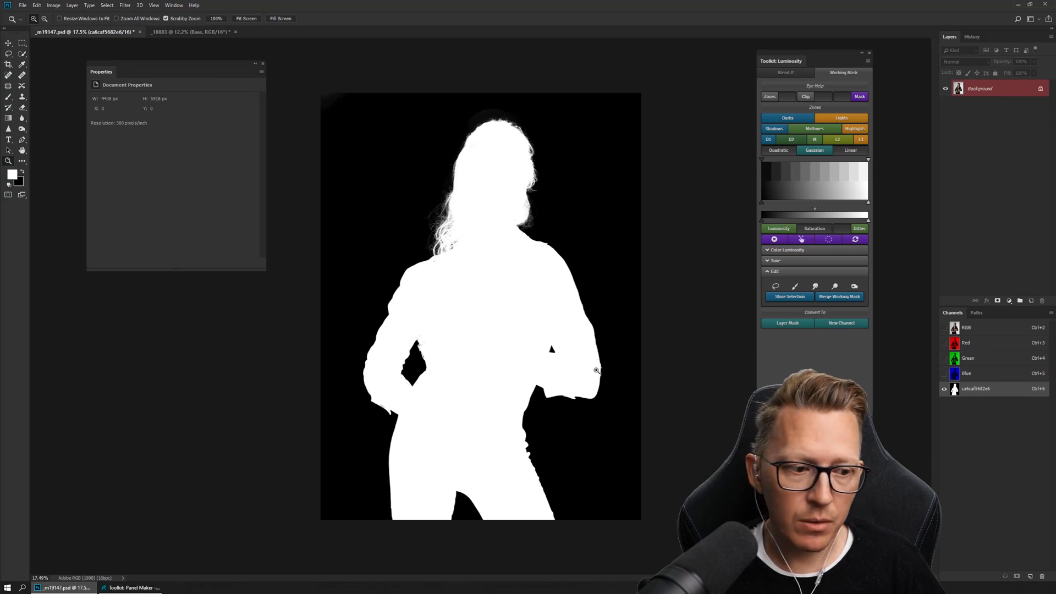
pyautogui.click(971, 328)
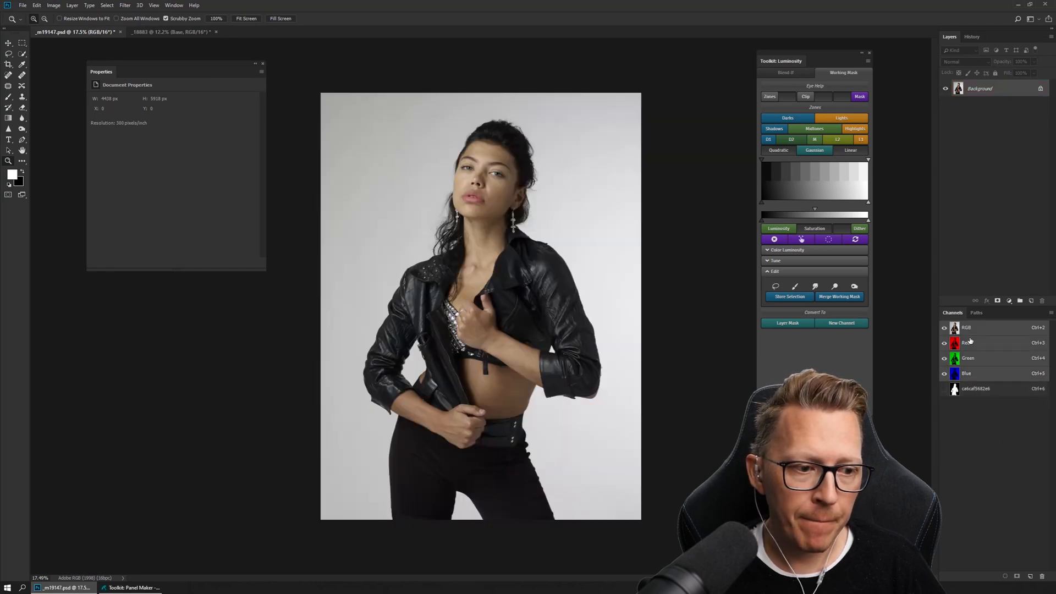
pyautogui.click(983, 391)
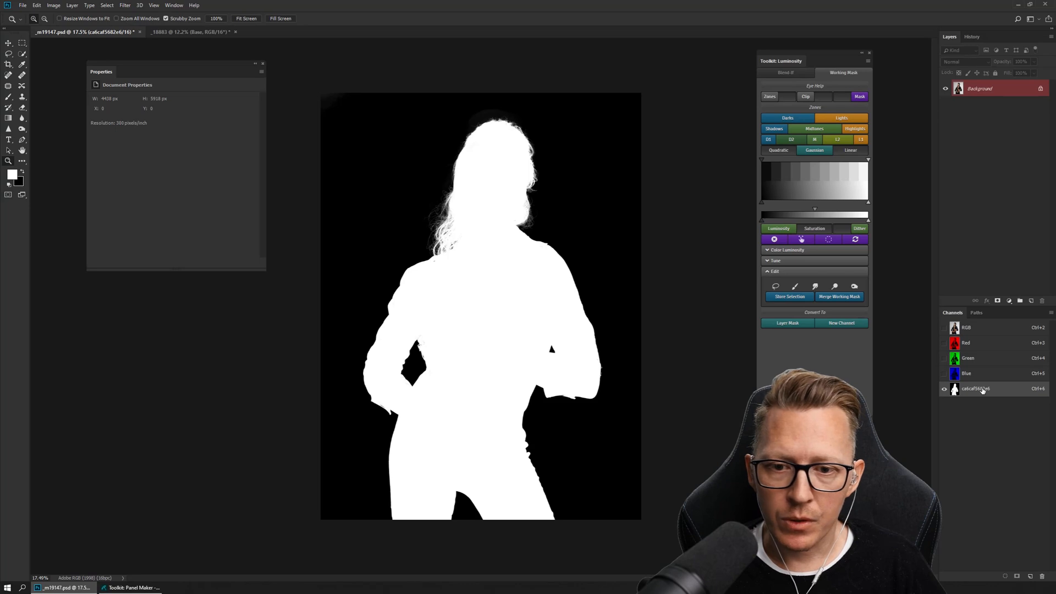
pyautogui.click(972, 328)
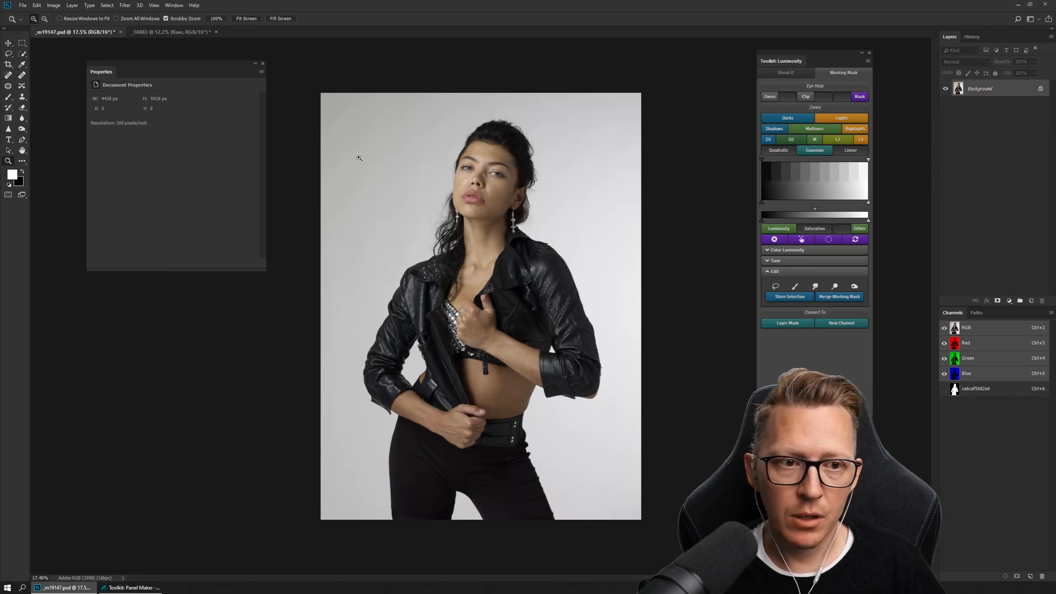
# Turn on the Zones overlay to display the photo's luminosity zones.
pyautogui.click(772, 227)
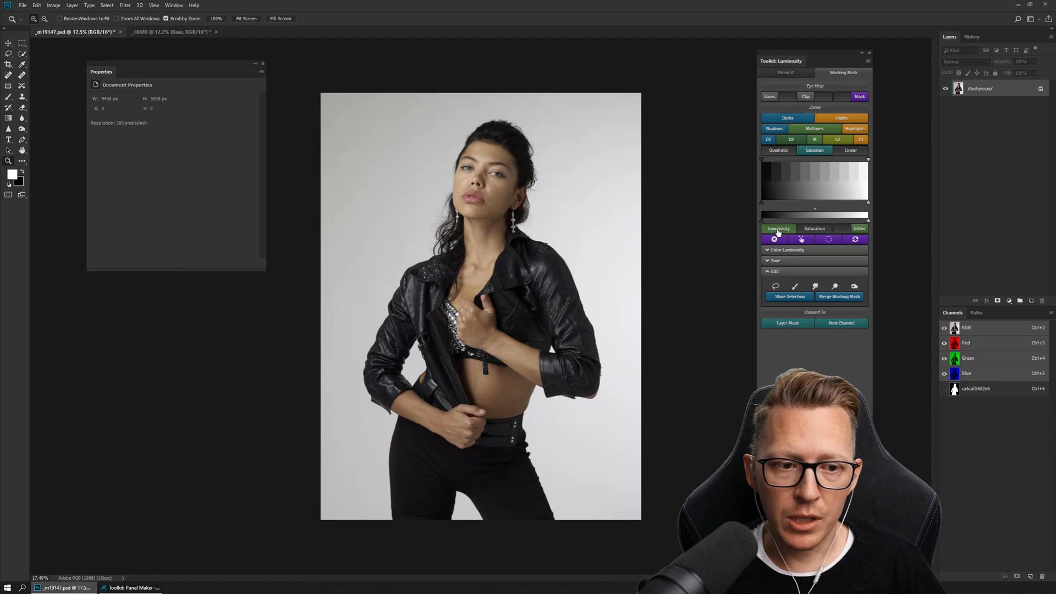
pyautogui.click(770, 97)
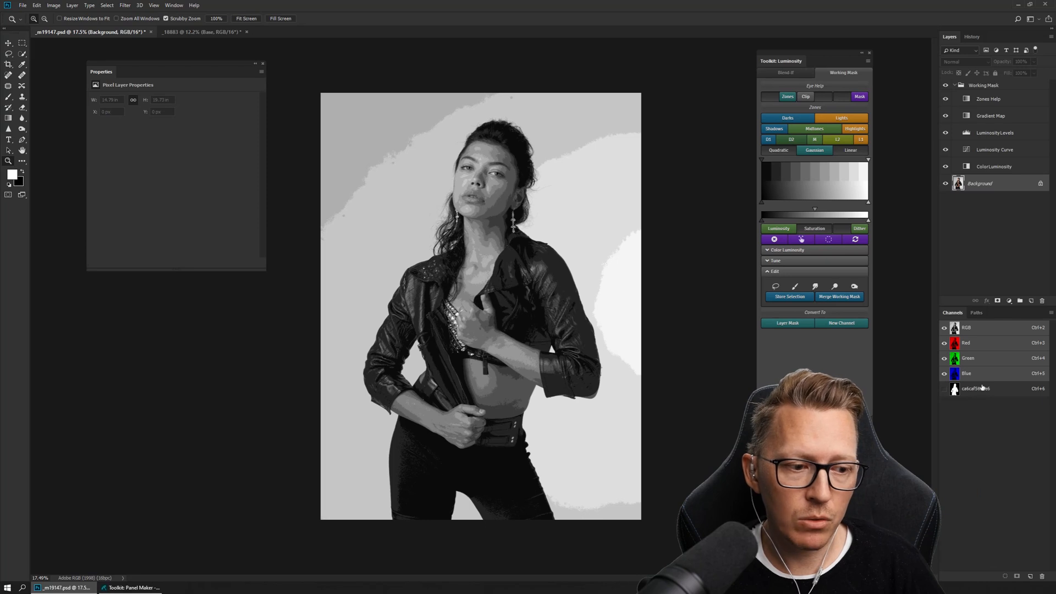
# Show the saved mask channel and examine the hair strands and outer contours up close.
pyautogui.moveTo(983, 387); pyautogui.dragTo(984, 388)
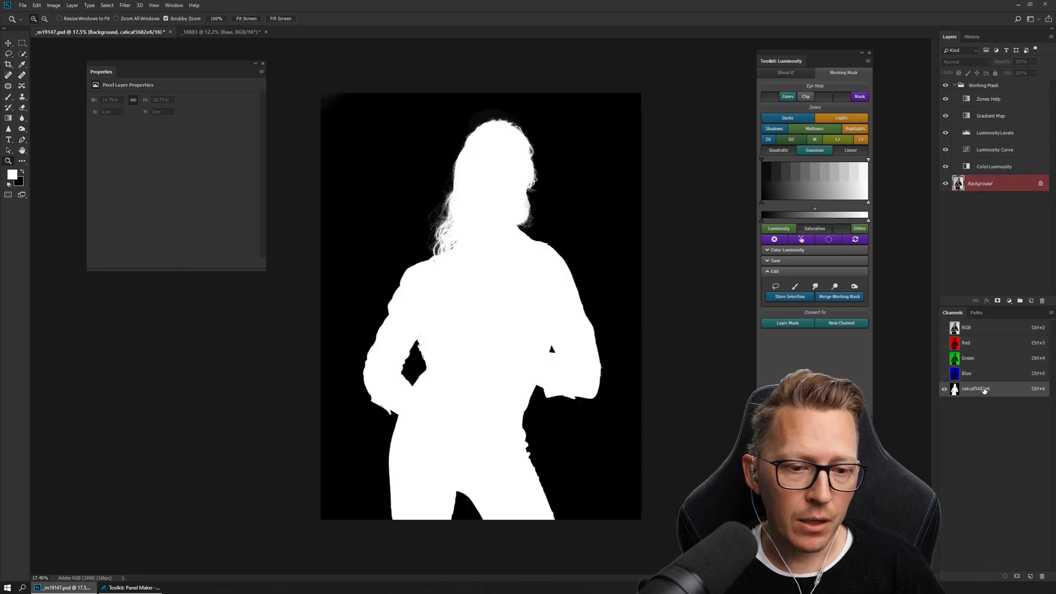
pyautogui.moveTo(456, 216); pyautogui.dragTo(506, 266)
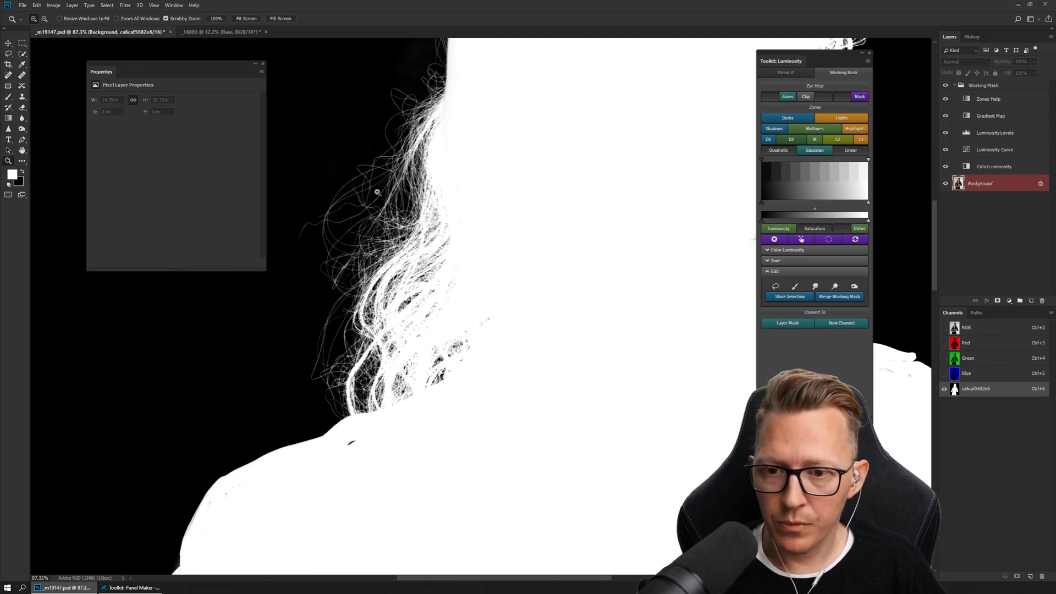
pyautogui.moveTo(444, 182); pyautogui.dragTo(165, 286)
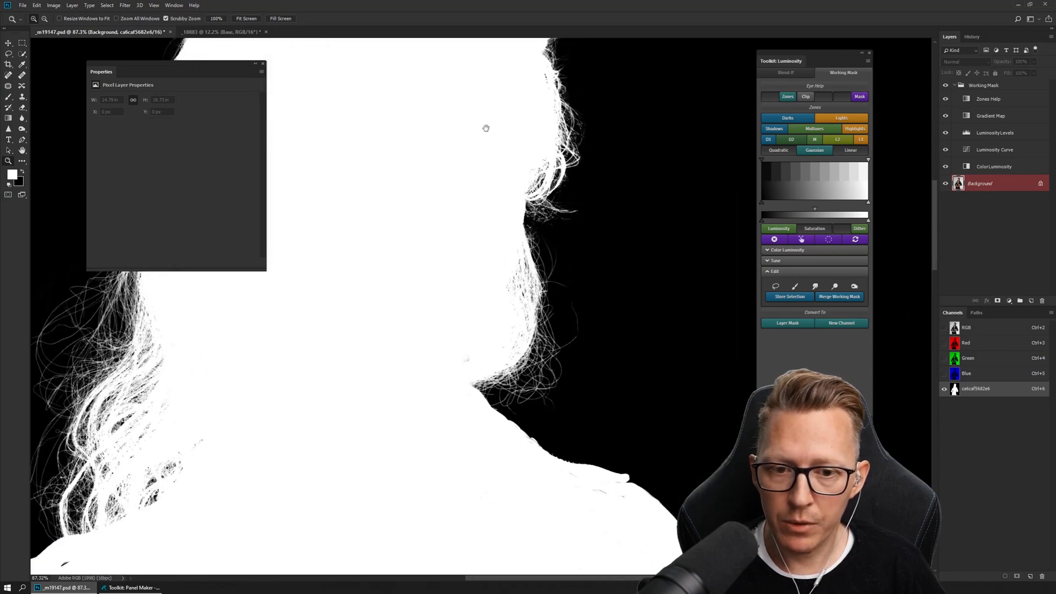
pyautogui.moveTo(432, 377); pyautogui.dragTo(409, 417)
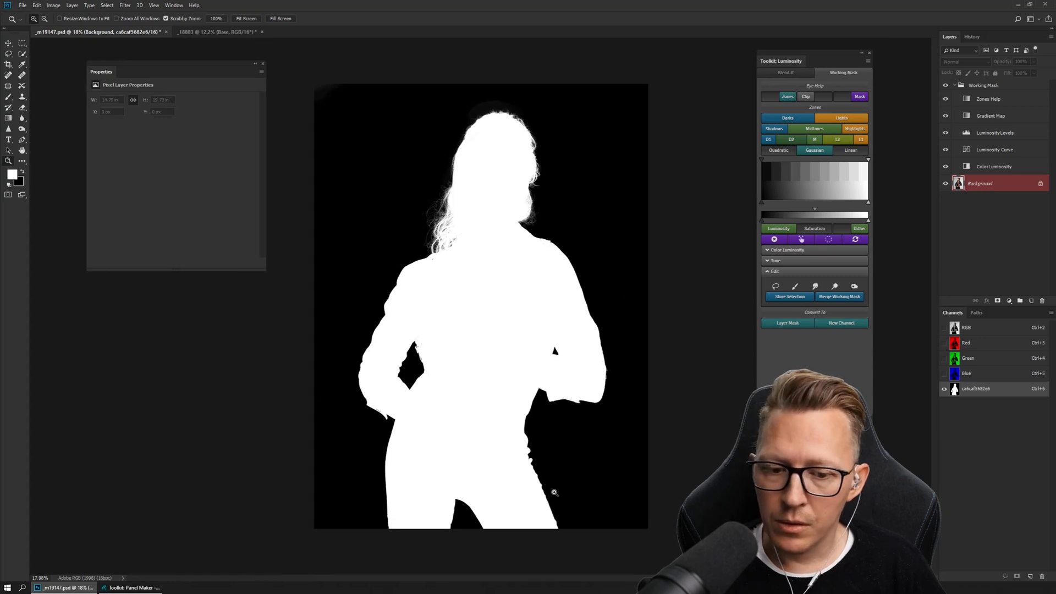
pyautogui.moveTo(547, 488); pyautogui.dragTo(590, 523)
pyautogui.hotkey('ctrl', '0')
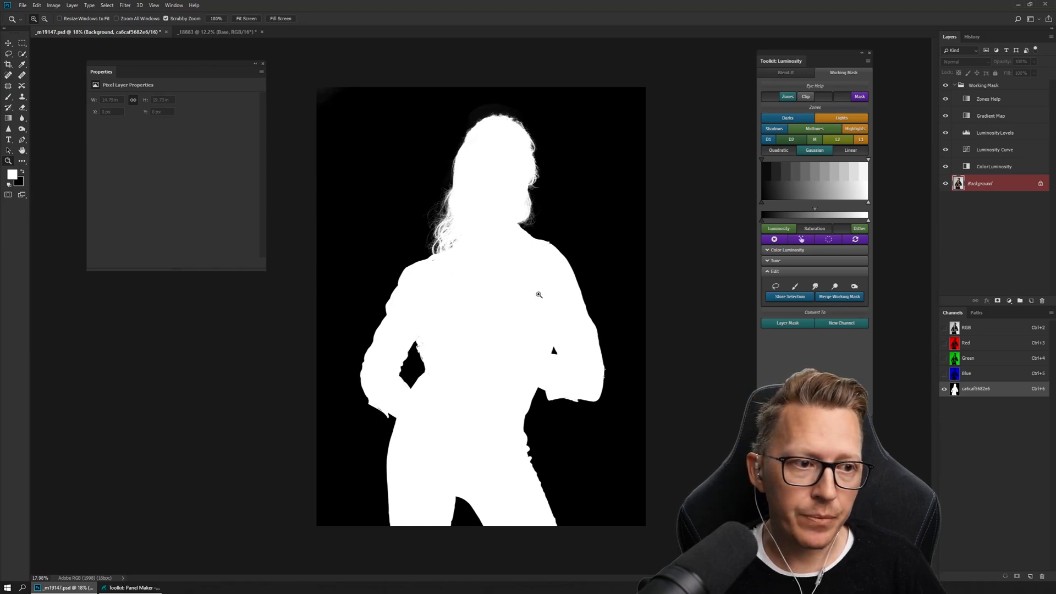
# Return to the _18883 document and activate the Smudge tool for retouching the mask.
pyautogui.click(206, 32)
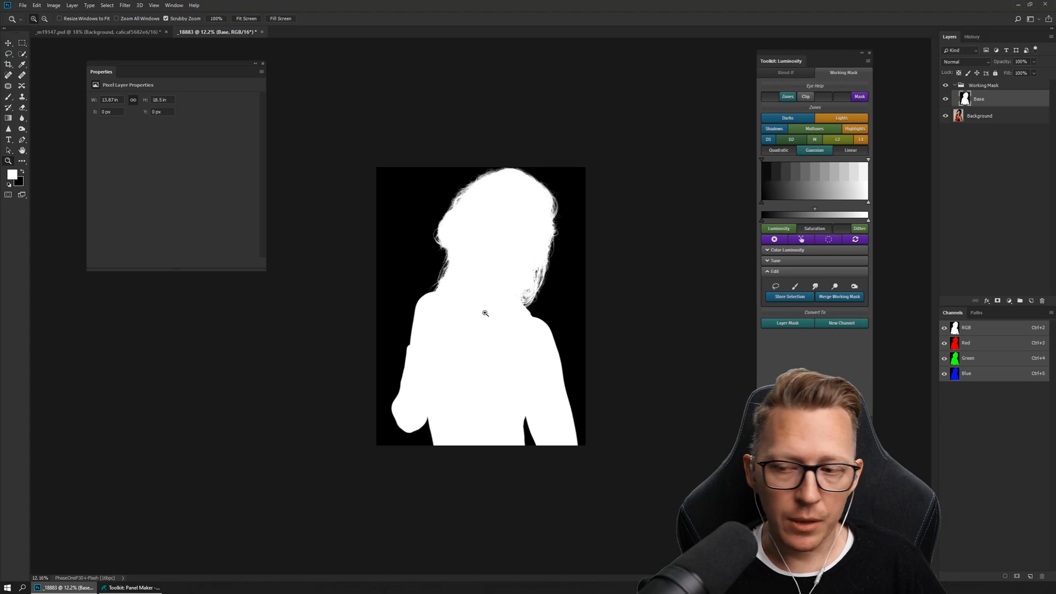
pyautogui.click(815, 288)
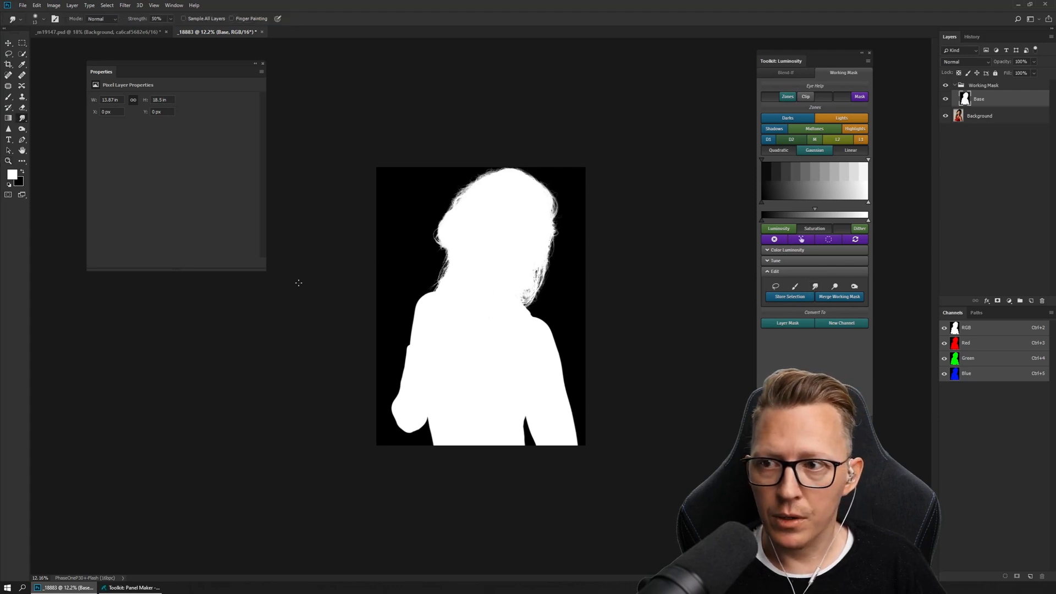
pyautogui.click(22, 119)
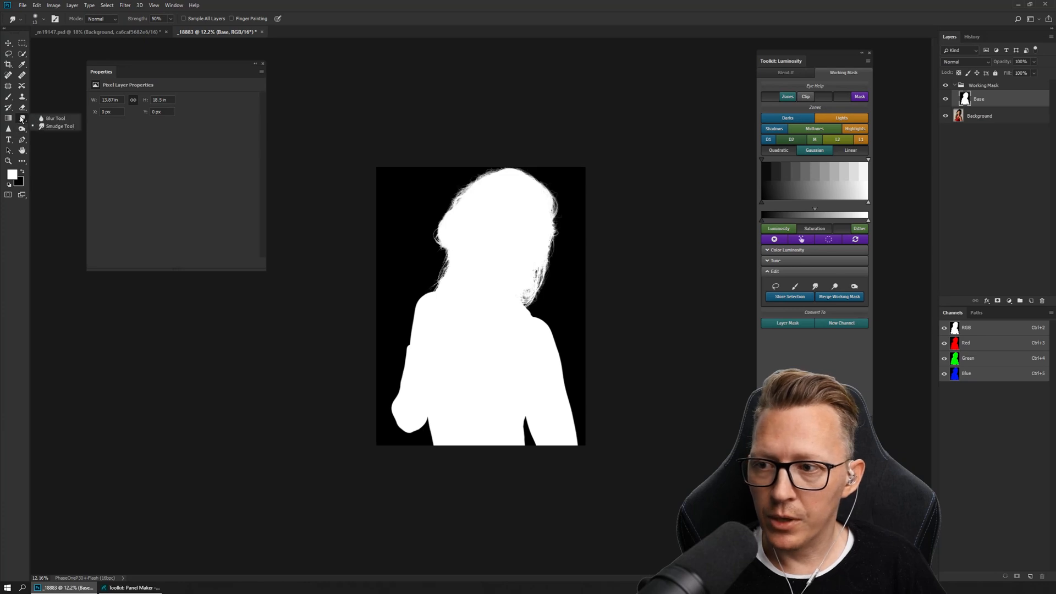
pyautogui.click(21, 119)
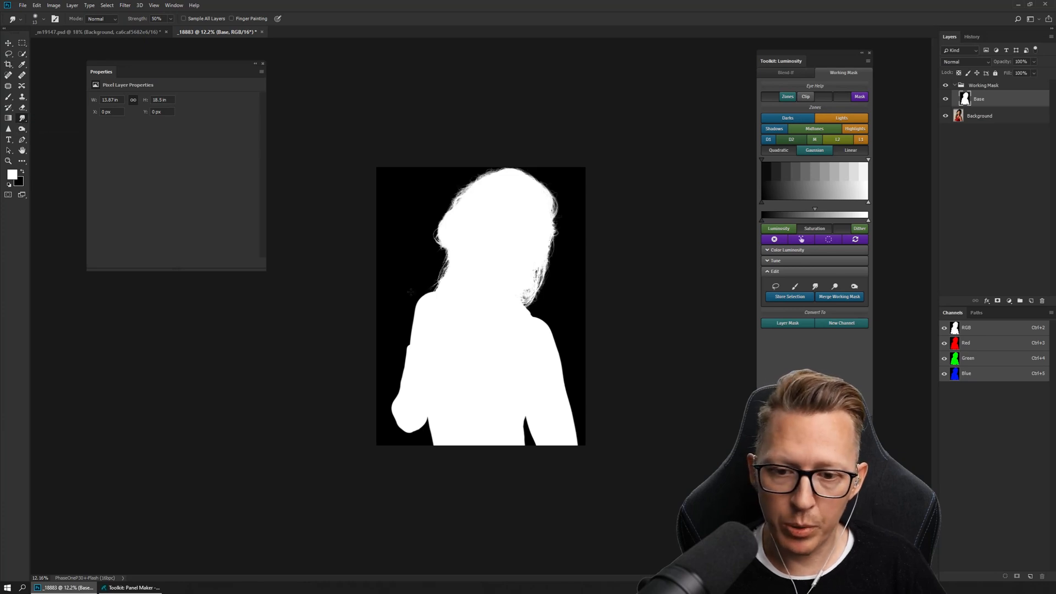
# Try smudging the mask's edge at the subject's shoulder with a 275 px brush.
pyautogui.rightClick(406, 259)
pyautogui.moveTo(455, 271); pyautogui.dragTo(484, 274)
pyautogui.press('Return')
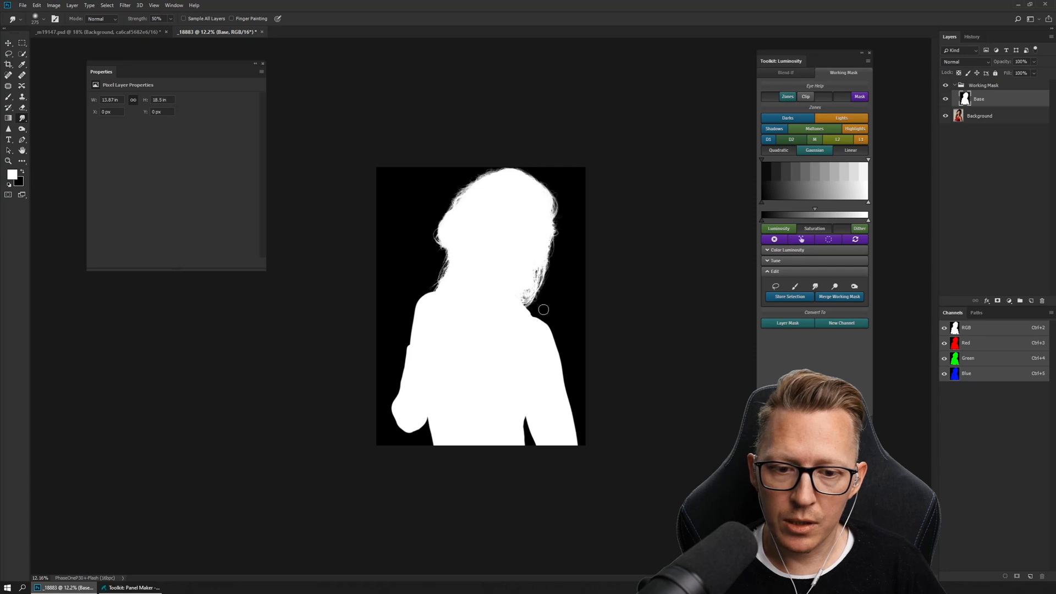
pyautogui.moveTo(556, 321); pyautogui.dragTo(539, 330)
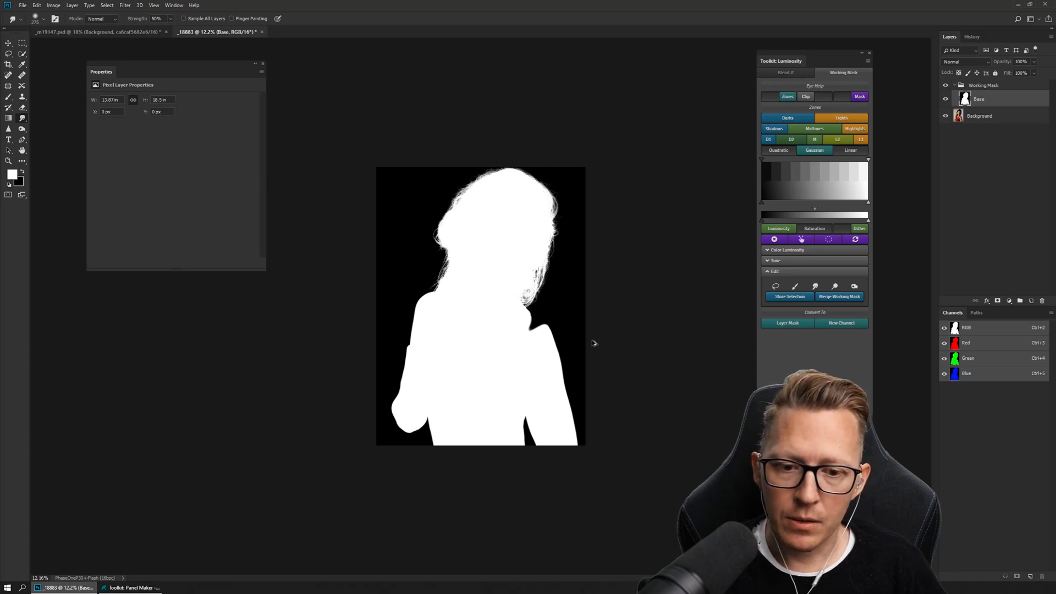
pyautogui.hotkey('ctrl', 'z')
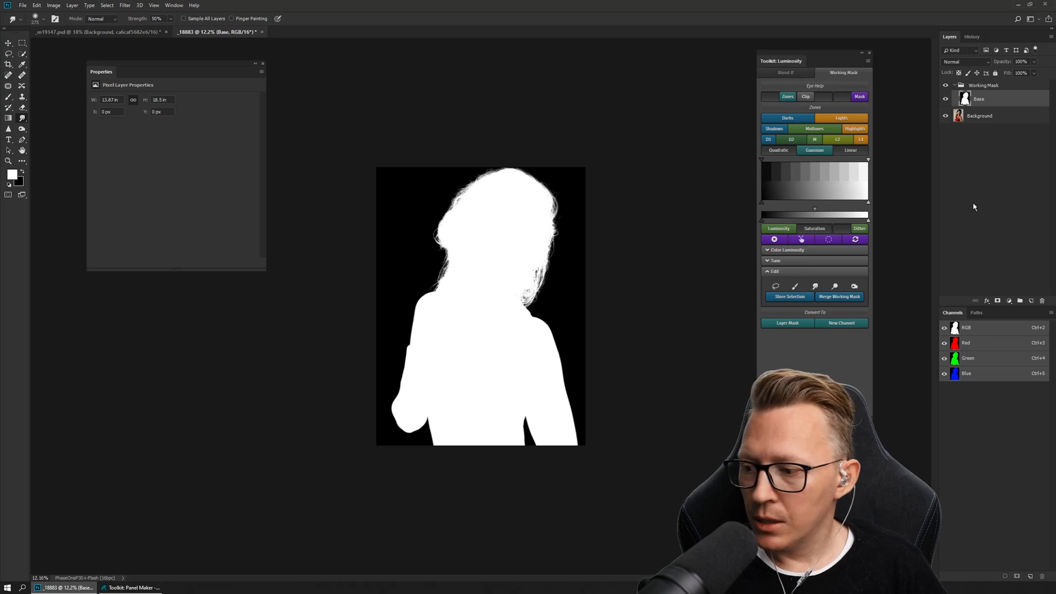
# Collapse the mask editing options, delete the Working Mask group, and switch the luminosity toolkit to Blend If mode.
pyautogui.click(822, 277)
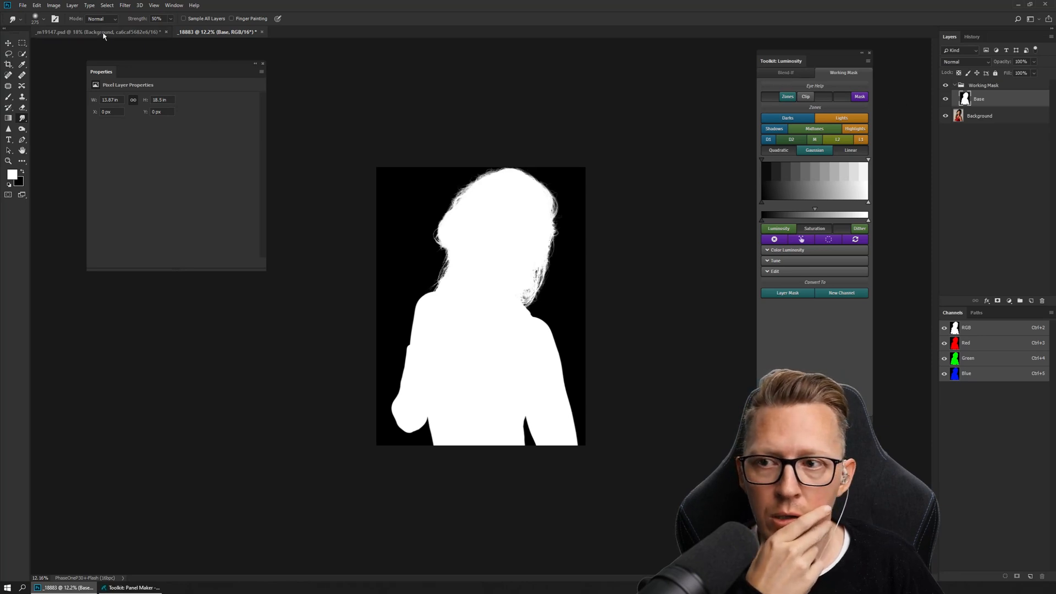
pyautogui.click(146, 33)
pyautogui.click(215, 32)
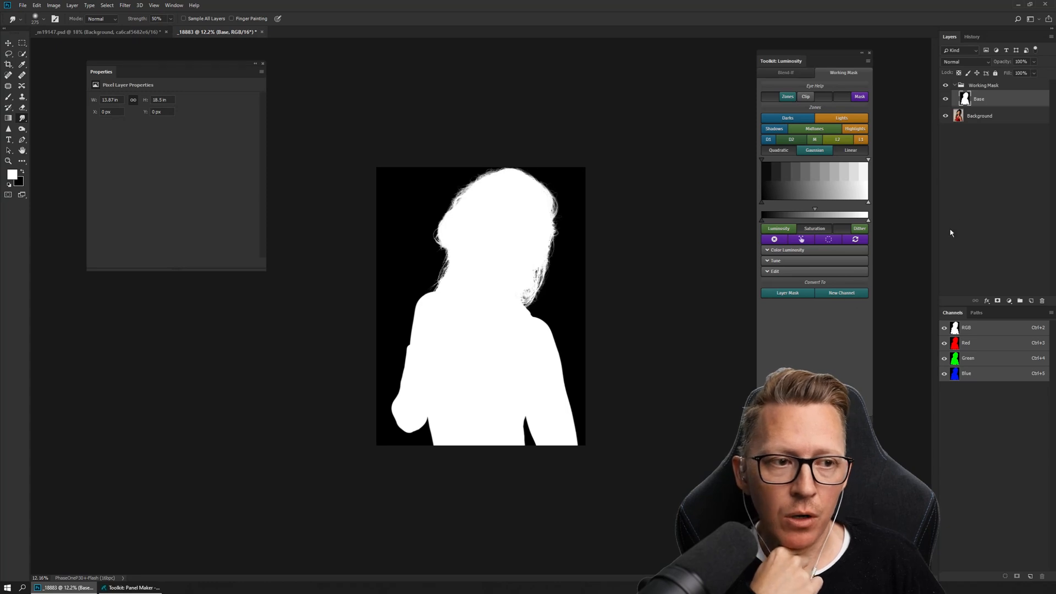
pyautogui.moveTo(1029, 293); pyautogui.dragTo(1041, 301)
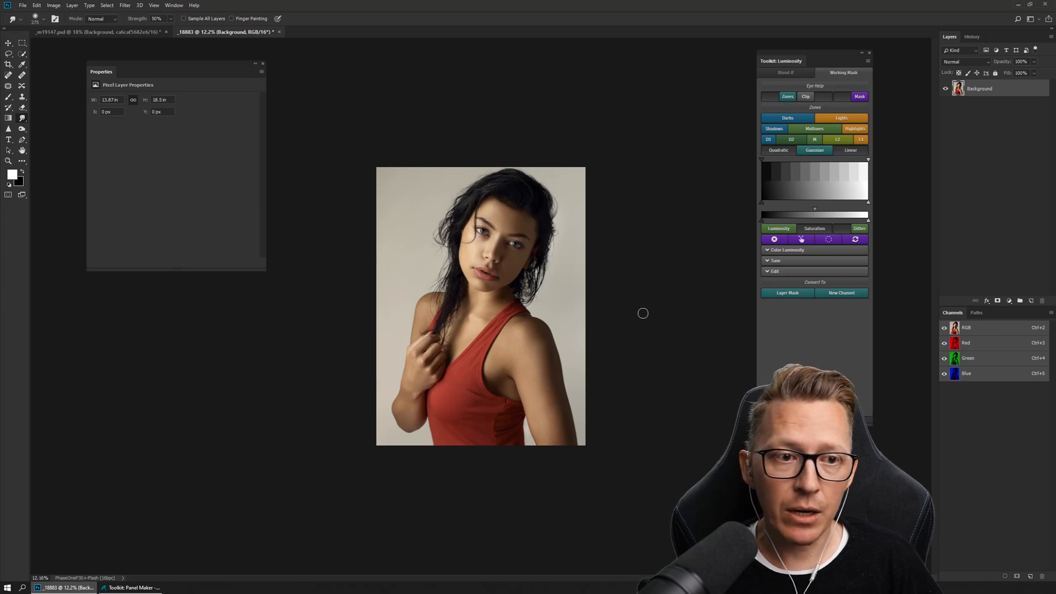
pyautogui.click(778, 73)
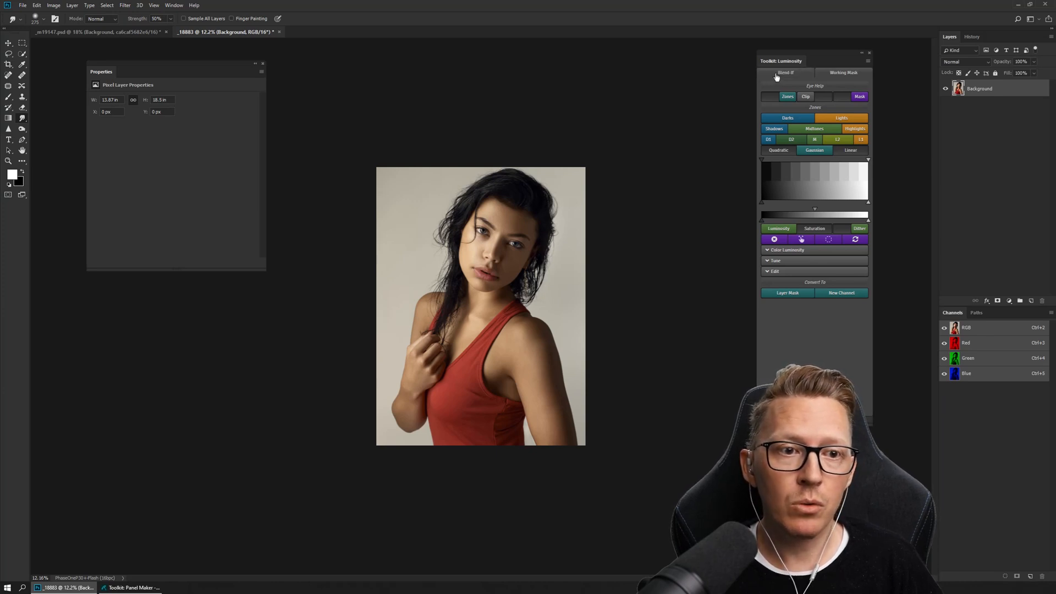